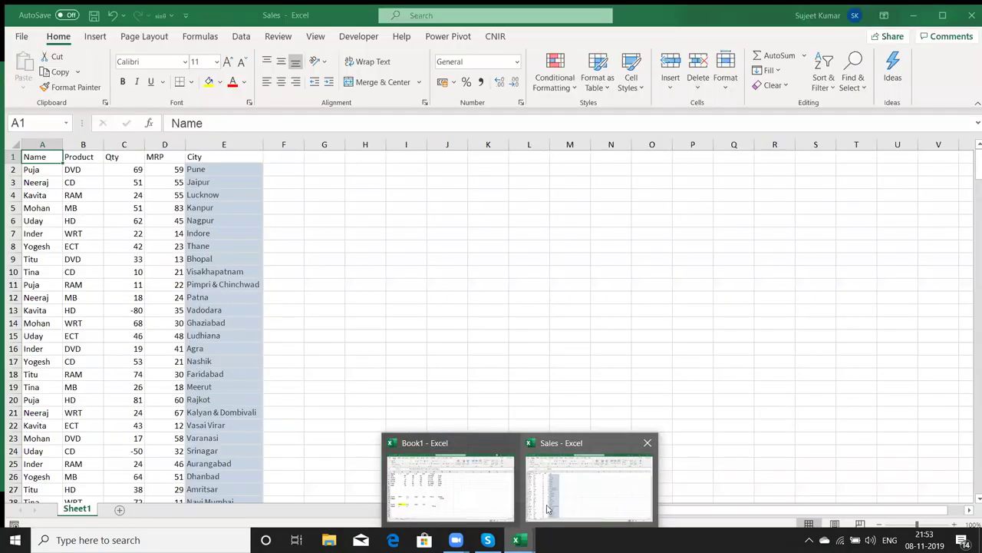
- Switch to the Sales workbook showing the Name, Product, Qty, MRP and City table
{"action": "left_click", "coordinate": [548, 508]}
{"action": "left_click", "coordinate": [153, 229]}
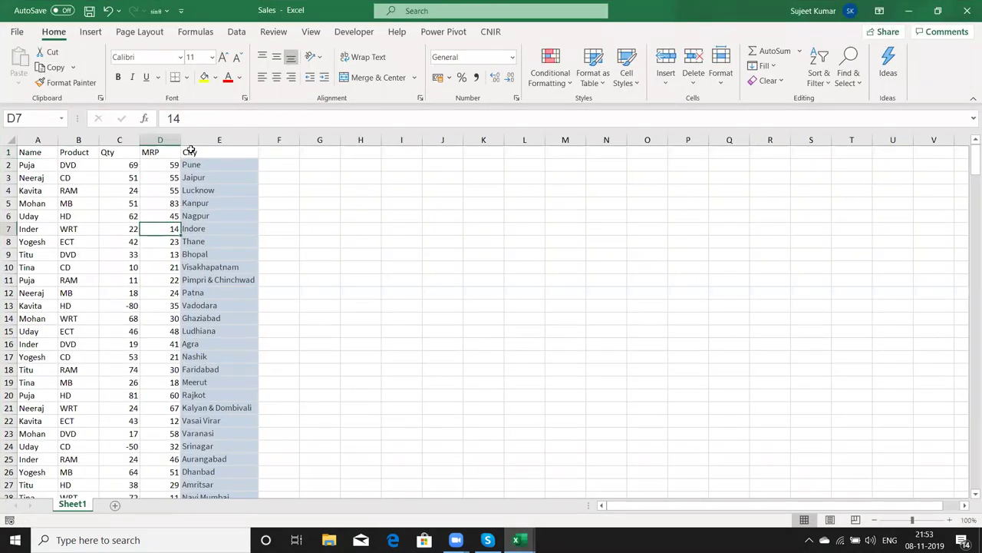
- Copy column F's formatting onto the City column and widen it to fit the city names
{"action": "left_click", "coordinate": [198, 139]}
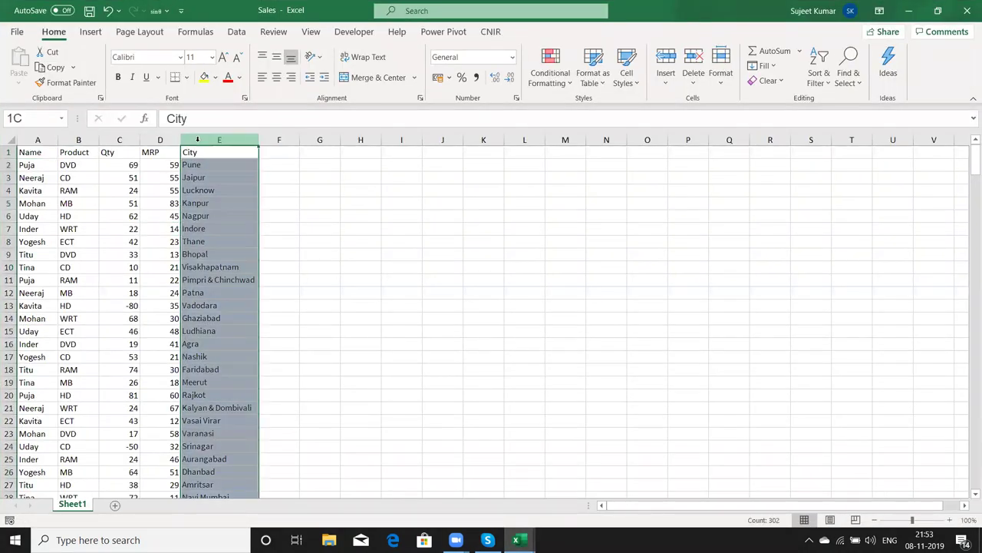
{"action": "left_click", "coordinate": [279, 140]}
{"action": "left_click", "coordinate": [67, 82]}
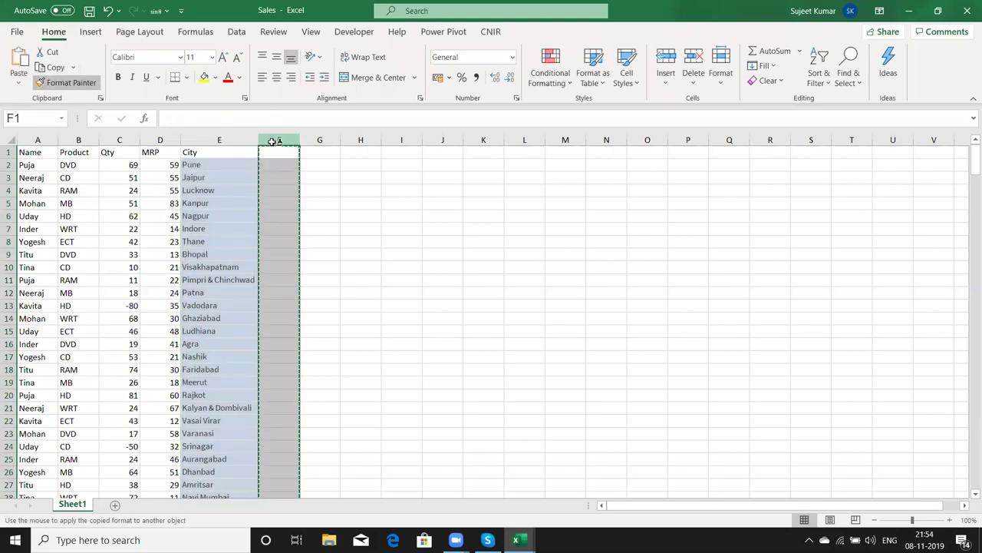
{"action": "left_click", "coordinate": [223, 140]}
{"action": "mouse_move", "coordinate": [159, 152]}
{"action": "left_mouse_down"}
{"action": "mouse_move", "coordinate": [163, 164]}
{"action": "mouse_move", "coordinate": [160, 152]}
{"action": "left_mouse_up"}
{"action": "left_click_drag", "start_coordinate": [222, 140], "coordinate": [264, 144]}
- Confirm the data ends at row 301 by jumping to the last row and back
{"action": "left_click", "coordinate": [38, 153]}
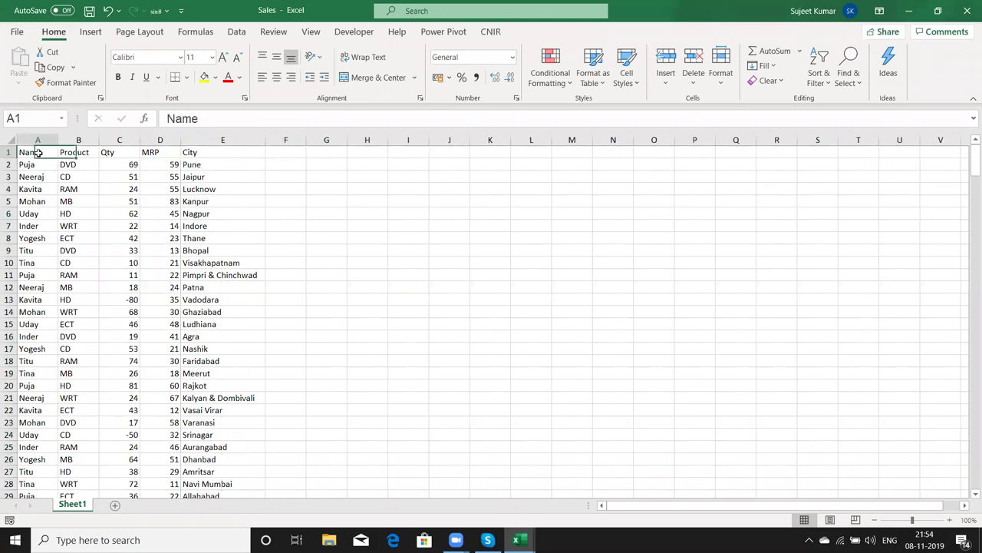
{"action": "key", "text": "Down"}
{"action": "key", "text": "ctrl+Down"}
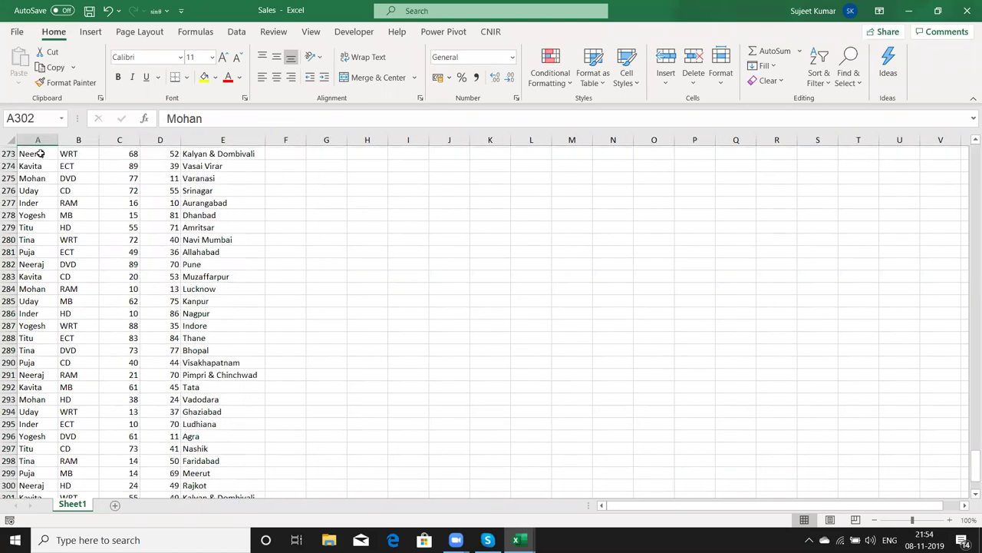
{"action": "key", "text": "ctrl+Up"}
{"action": "key", "text": "ctrl+Down"}
{"action": "key", "text": "Down"}
{"action": "key", "text": "Up"}
{"action": "key", "text": "Up"}
{"action": "key", "text": "ctrl+Up"}
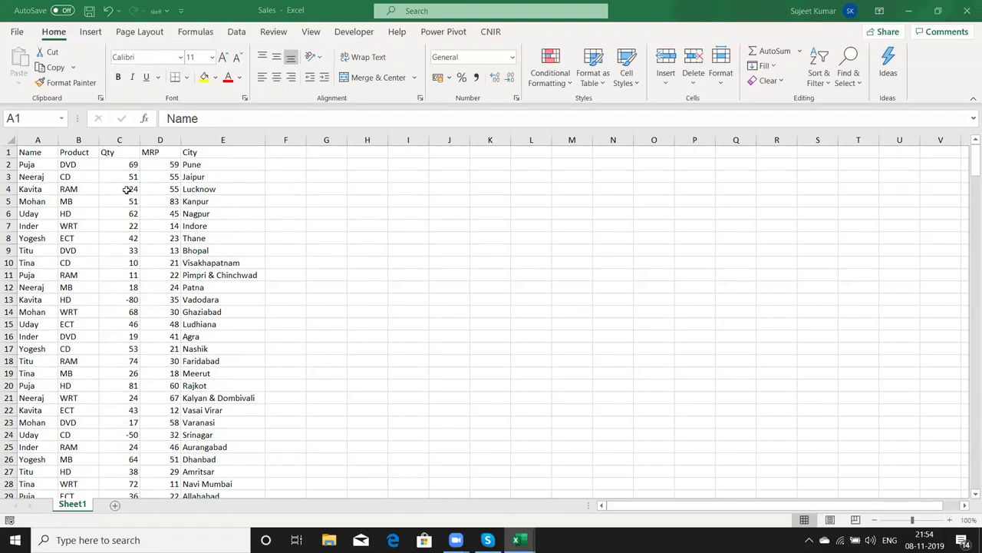
- Turn on header filters and show only Inder's rows in the Name column
{"action": "key", "text": "ctrl+shift+l"}
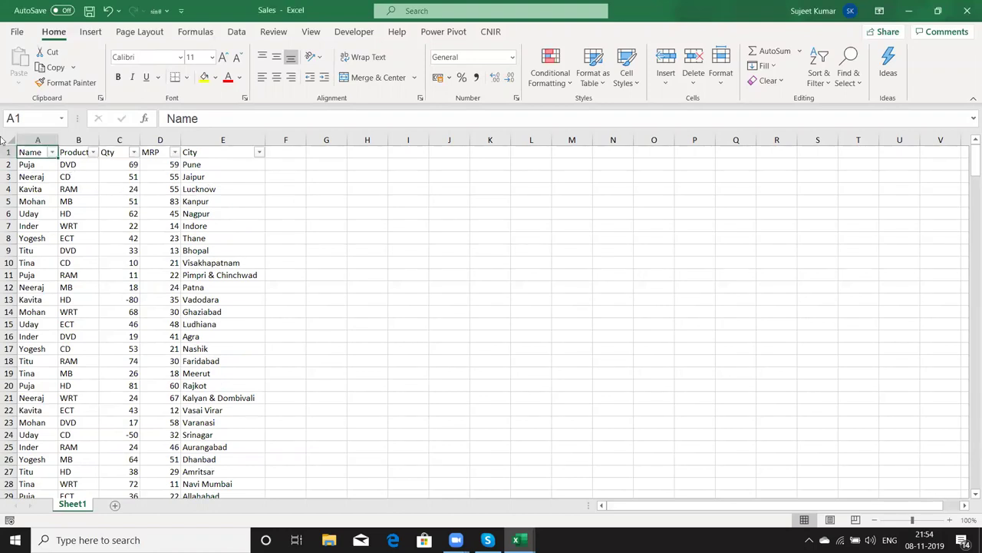
{"action": "left_click", "coordinate": [51, 151]}
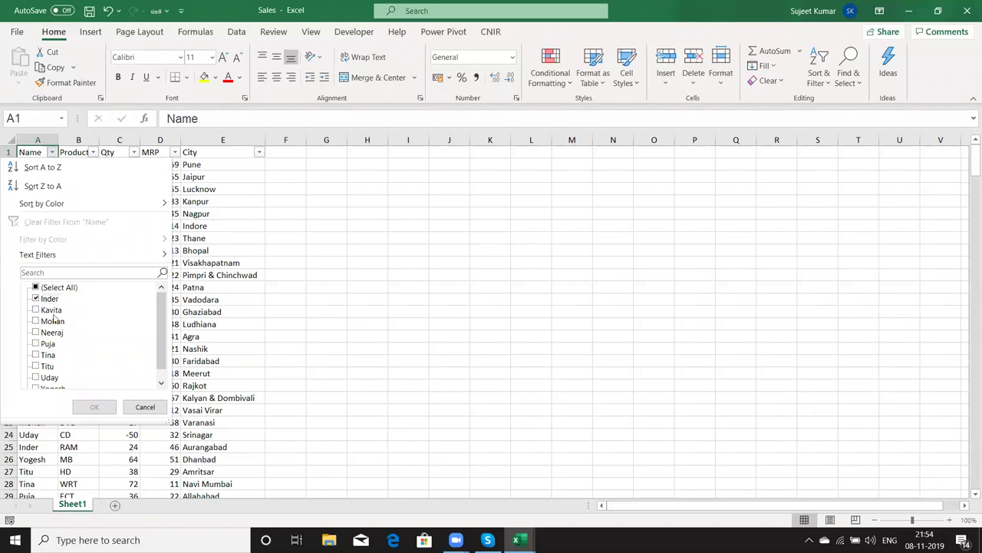
{"action": "left_click", "coordinate": [95, 406]}
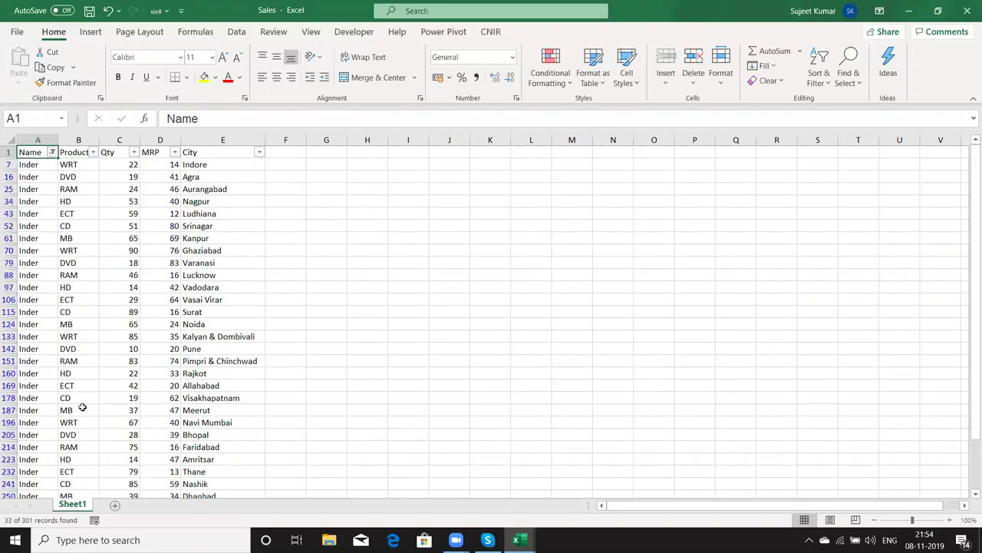
- Copy the filtered Inder rows onto a new Sheet2, then return to Sheet1
{"action": "key", "text": "ctrl+shift+End"}
{"action": "key", "text": "ctrl+c"}
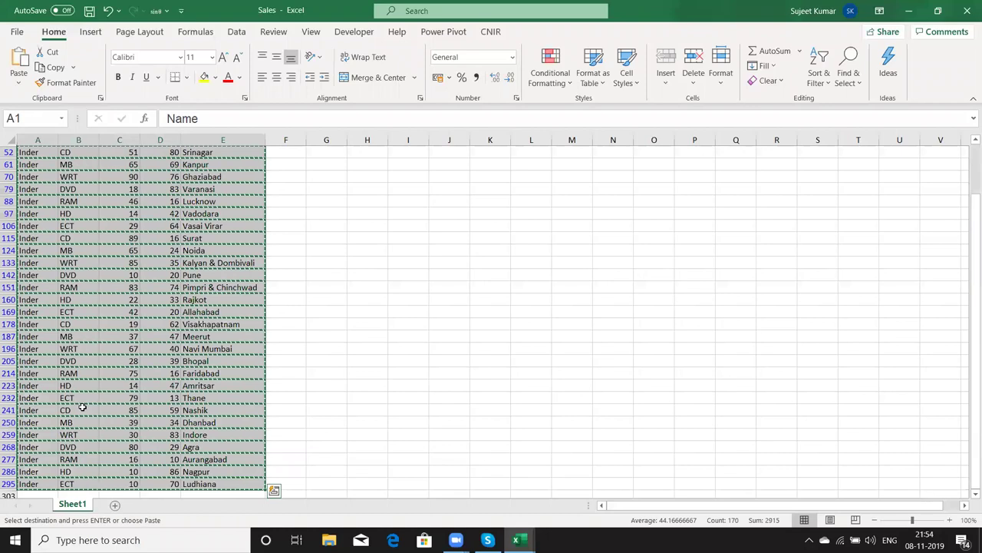
{"action": "left_click", "coordinate": [114, 504]}
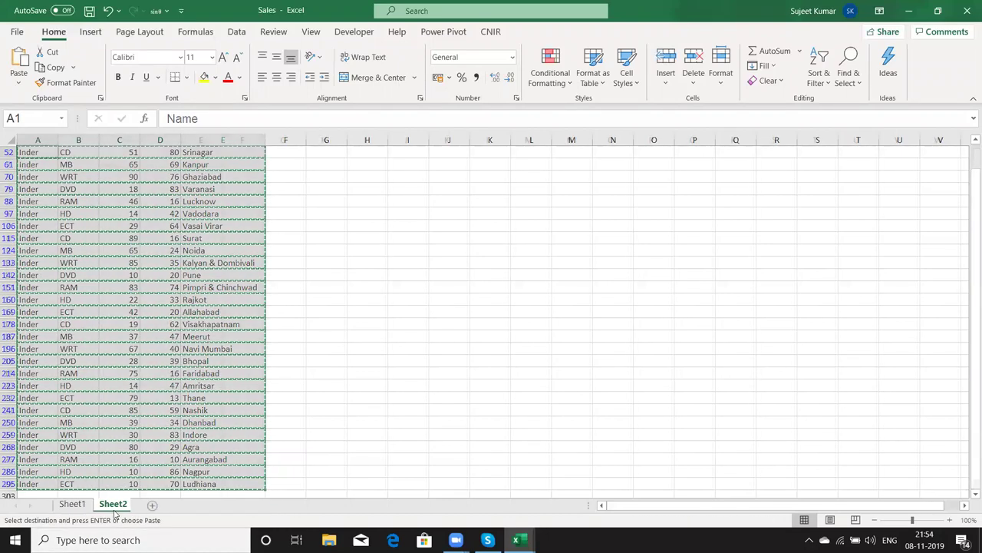
{"action": "key", "text": "ctrl+v"}
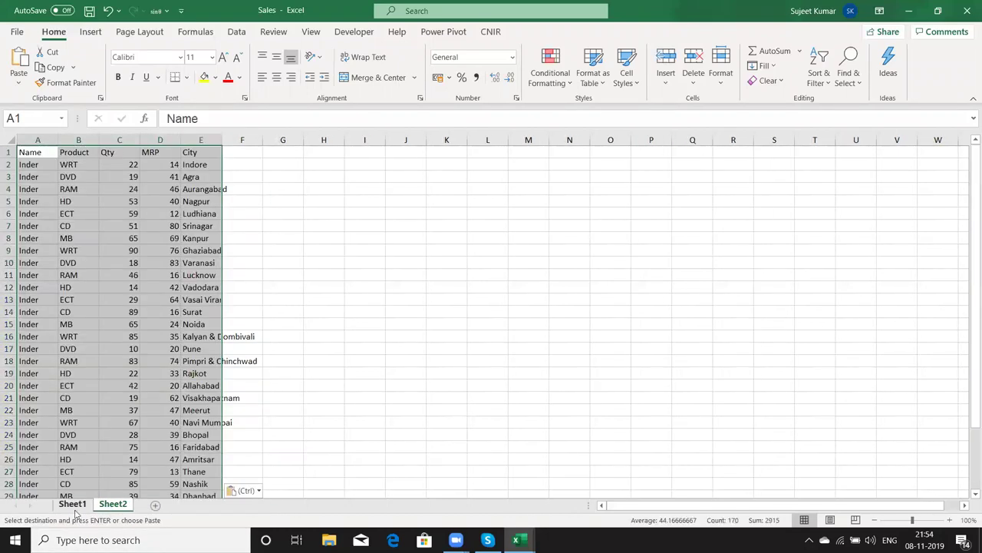
{"action": "left_click", "coordinate": [75, 510]}
- Change the Name filter from Inder to Kavita
{"action": "key", "text": "Escape"}
{"action": "scroll", "coordinate": [62, 307], "scroll_direction": "up", "scroll_amount": 2}
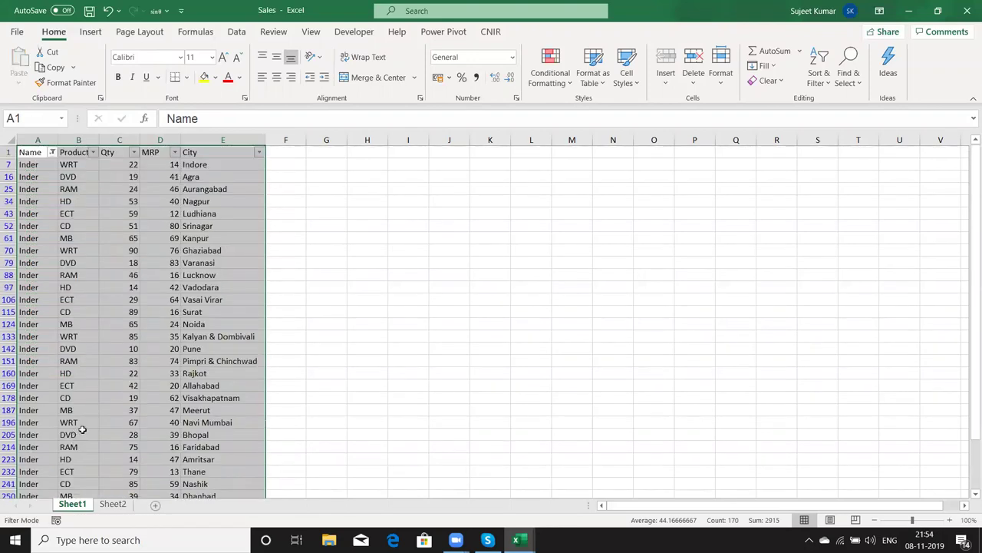
{"action": "left_click", "coordinate": [52, 152]}
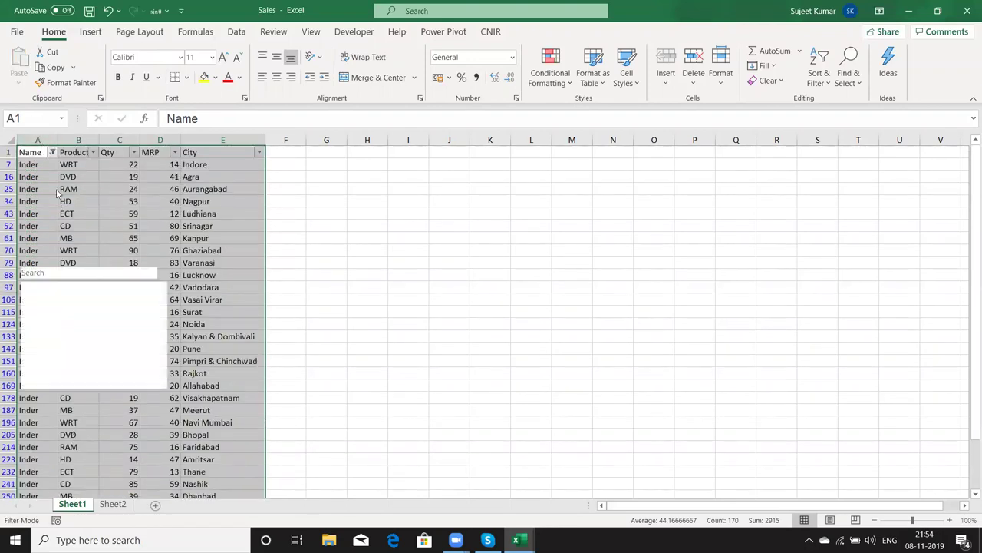
{"action": "left_click", "coordinate": [49, 298]}
{"action": "left_click", "coordinate": [51, 309]}
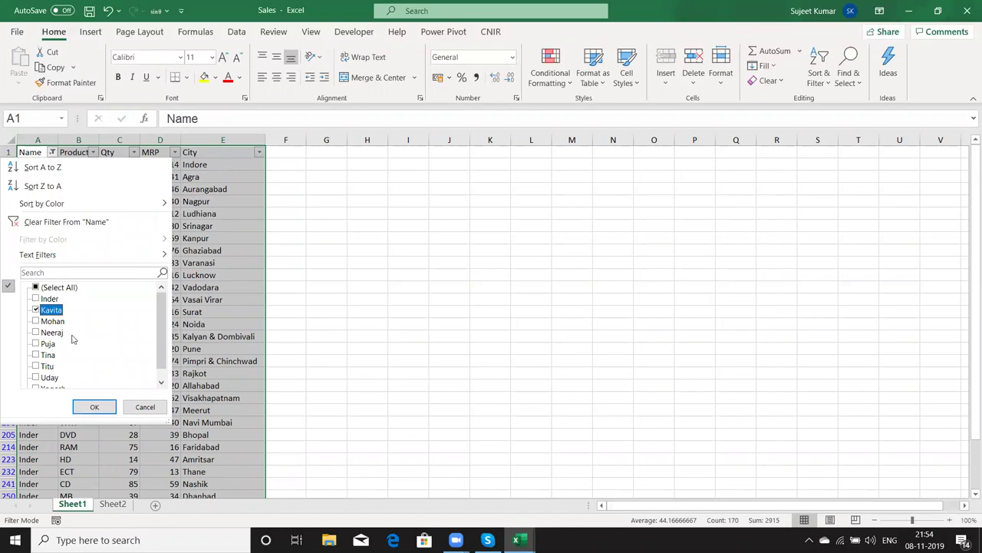
{"action": "left_click", "coordinate": [94, 406]}
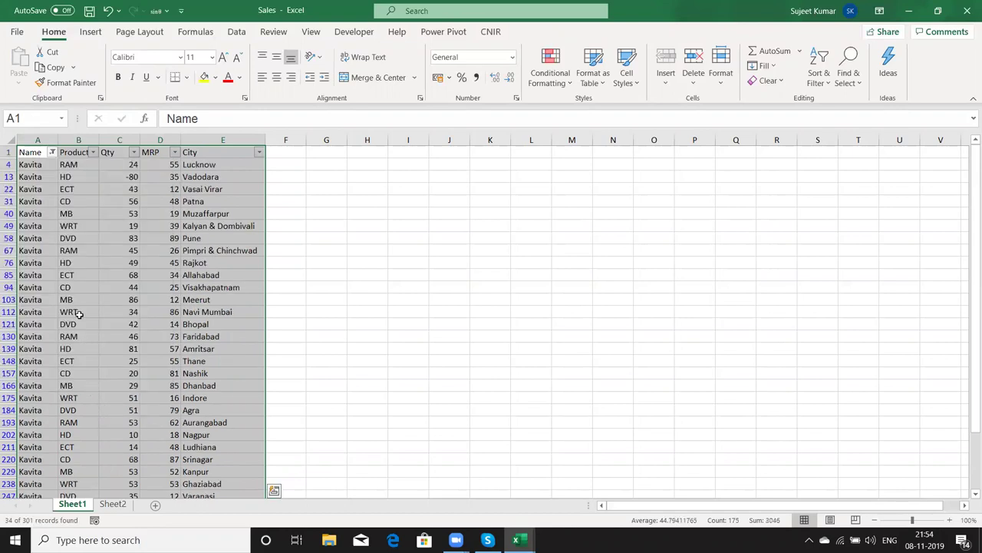
- Copy Kavita's filtered rows onto a new Sheet3, then return to Sheet1
{"action": "left_click", "coordinate": [79, 312]}
{"action": "key", "text": "ctrl+Home"}
{"action": "key", "text": "ctrl+shift+Right"}
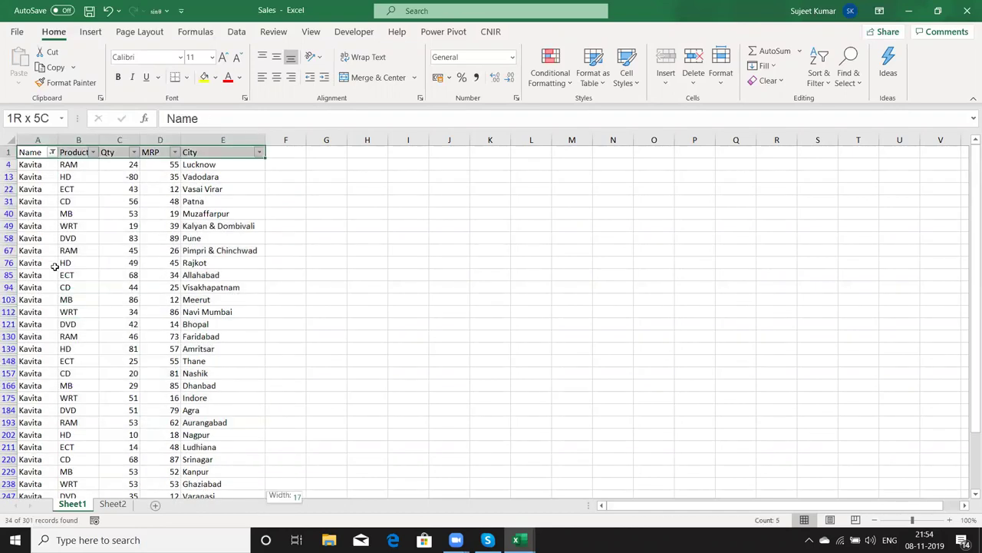
{"action": "key", "text": "ctrl+shift+Down"}
{"action": "key", "text": "ctrl+c"}
{"action": "key", "text": "ctrl+Page_Down"}
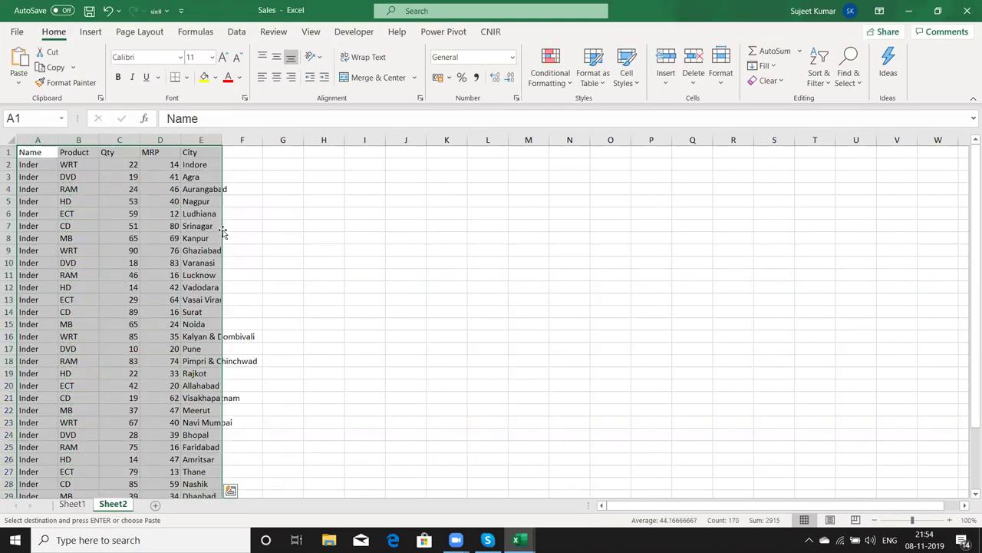
{"action": "left_click", "coordinate": [155, 504]}
{"action": "key", "text": "ctrl+v"}
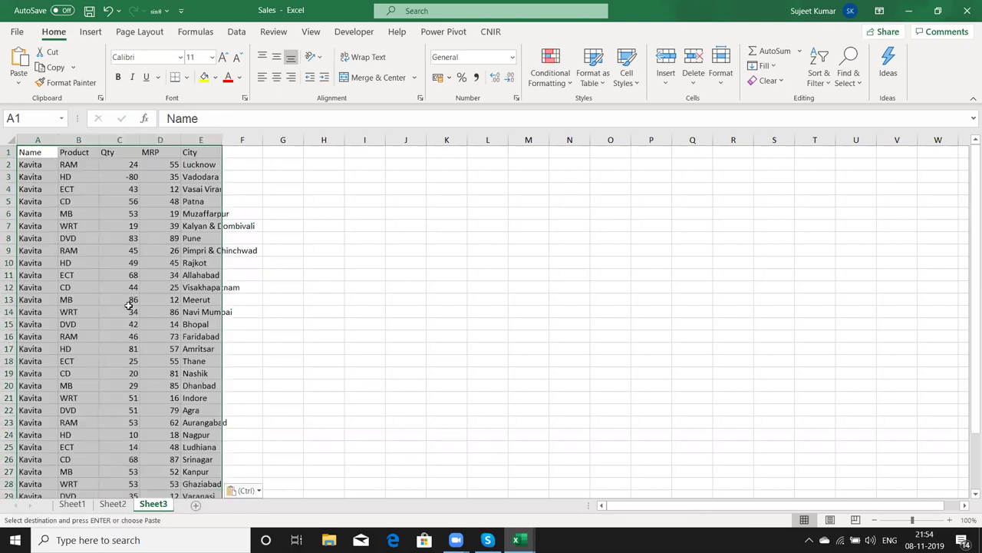
{"action": "left_click", "coordinate": [135, 238]}
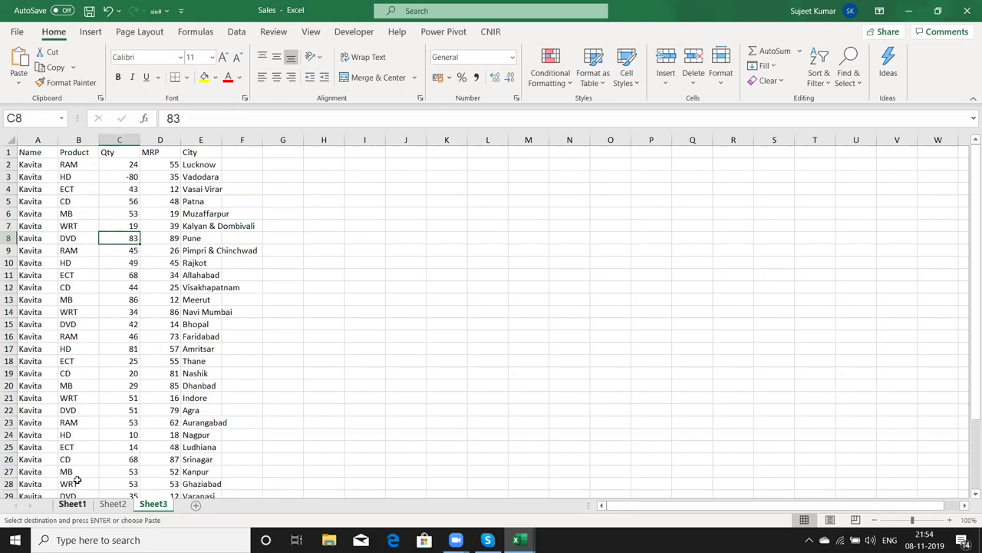
{"action": "left_click", "coordinate": [73, 504]}
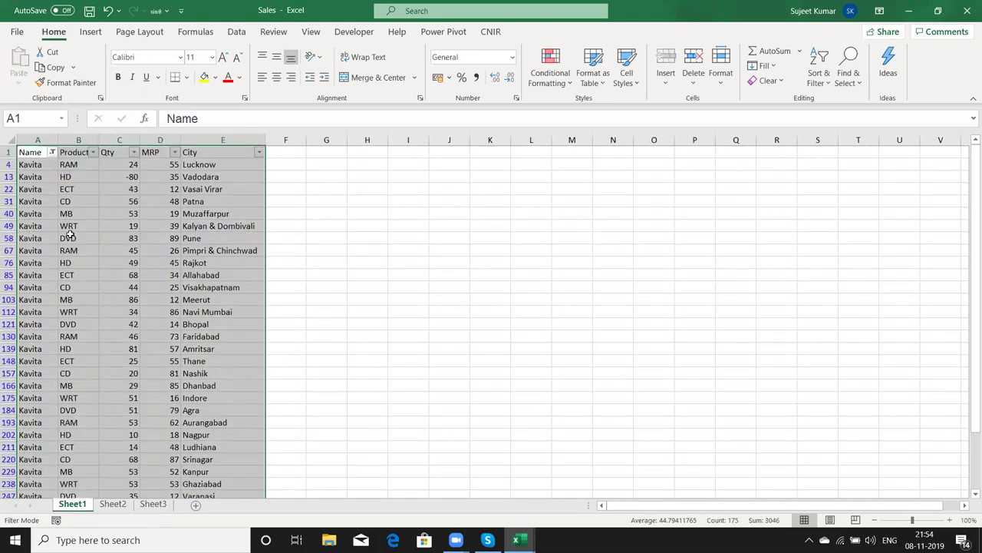
- Clear the filter and delete Sheet2 and Sheet3, keeping only the sales data sheet
{"action": "key", "text": "ctrl+shift+l"}
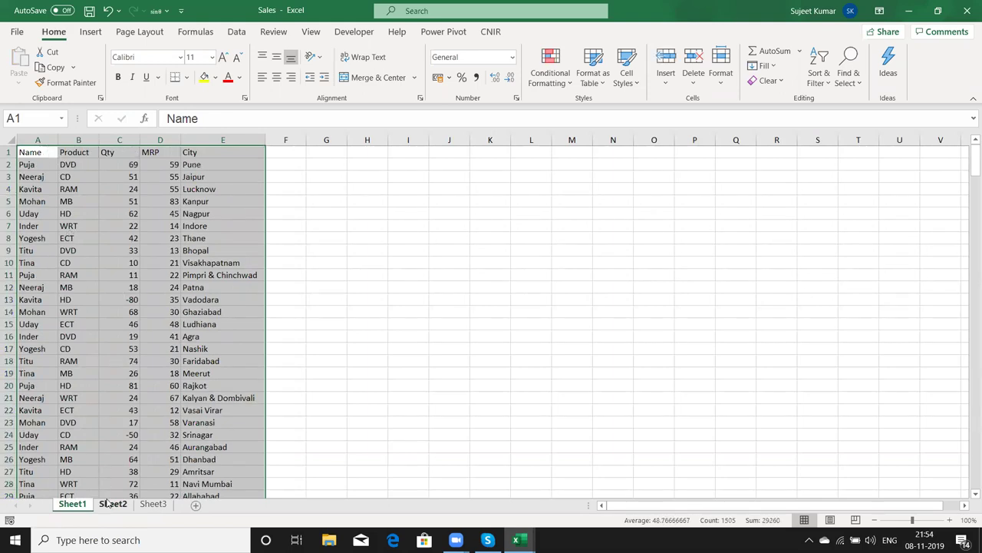
{"action": "left_click", "coordinate": [112, 503]}
{"action": "left_click", "coordinate": [153, 504], "text": "ctrl"}
{"action": "right_click", "coordinate": [153, 504]}
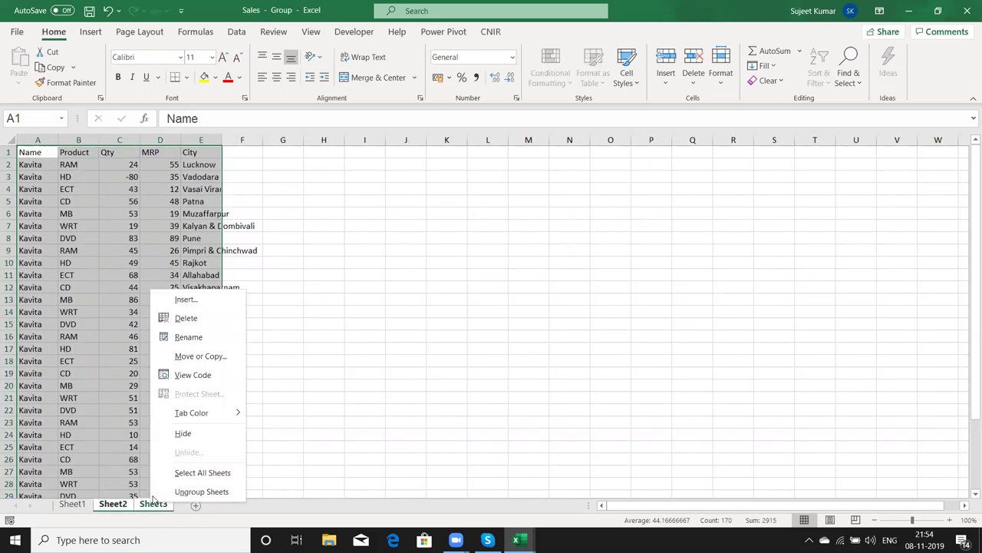
{"action": "left_click", "coordinate": [185, 318]}
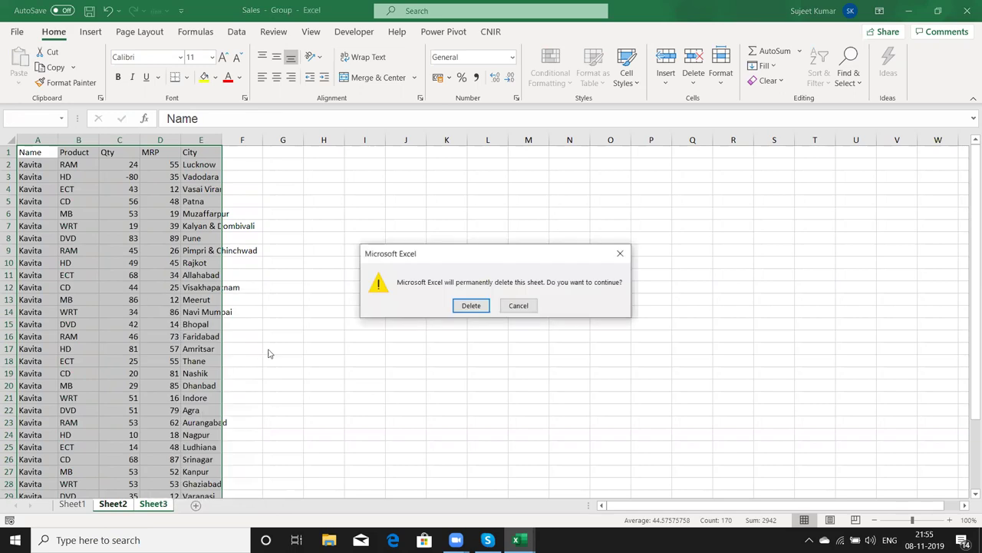
{"action": "left_click", "coordinate": [471, 306]}
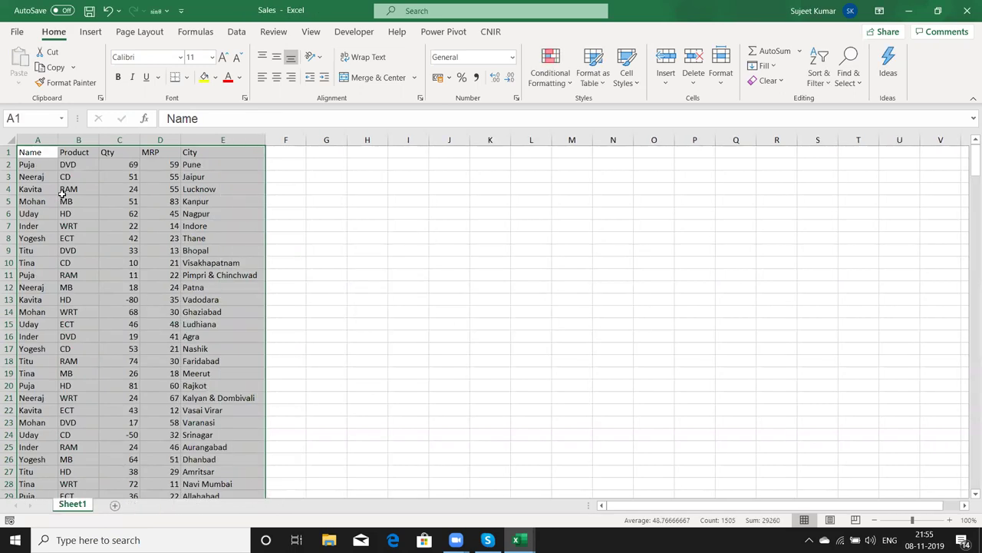
{"action": "left_click_drag", "start_coordinate": [34, 165], "coordinate": [28, 222]}
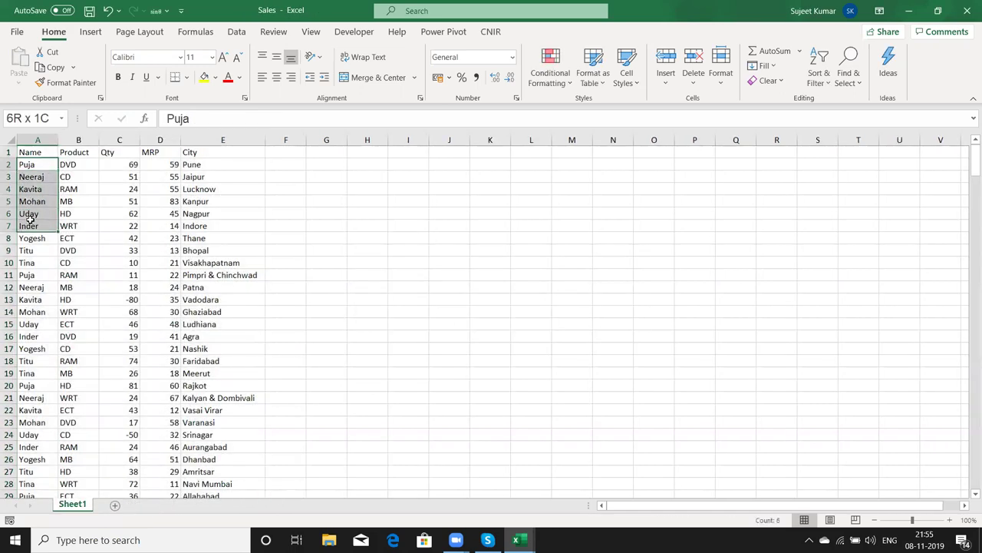
{"action": "left_click", "coordinate": [26, 223]}
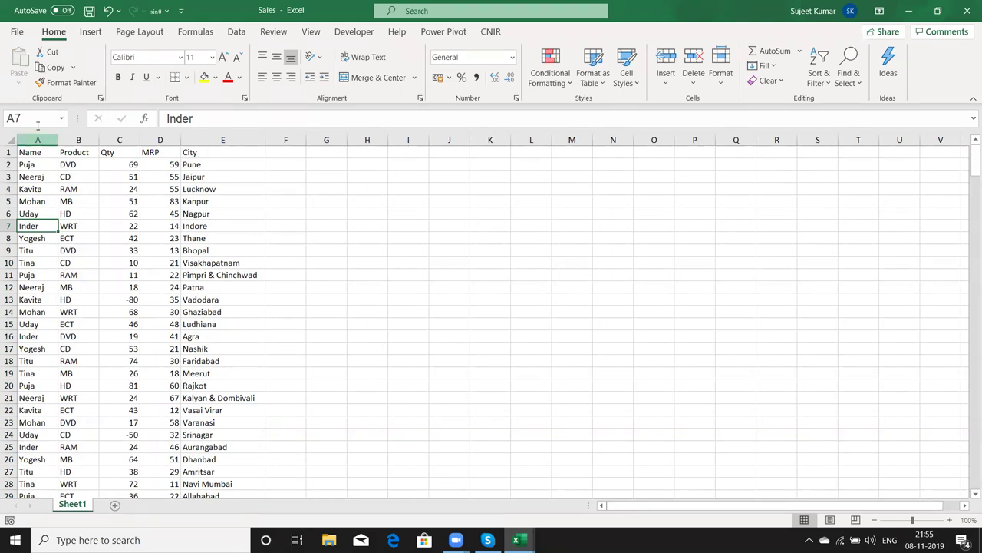
{"action": "left_click", "coordinate": [83, 218]}
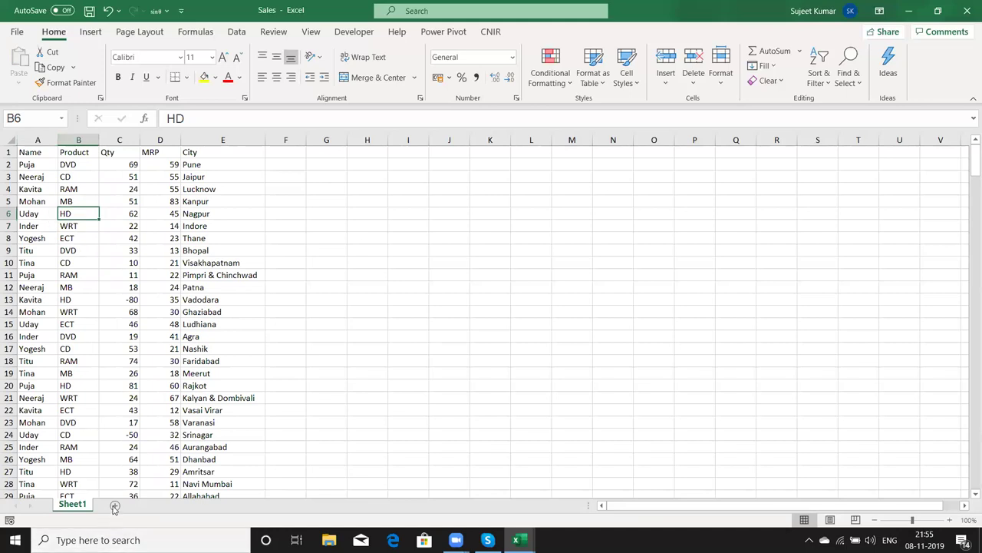
- Add a blank sheet, naming the sales sheet Data and the new sheet Uni
{"action": "left_click", "coordinate": [135, 505]}
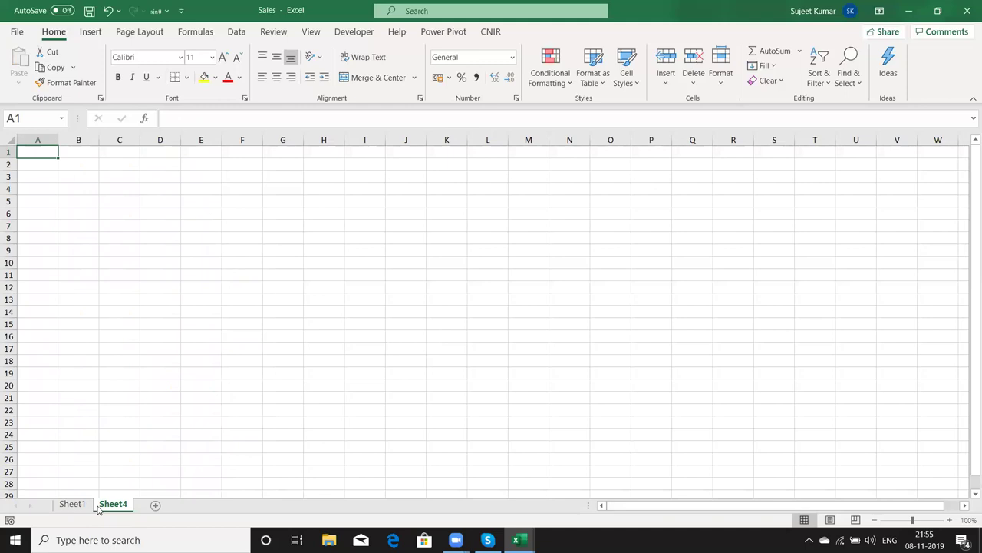
{"action": "left_click", "coordinate": [86, 508]}
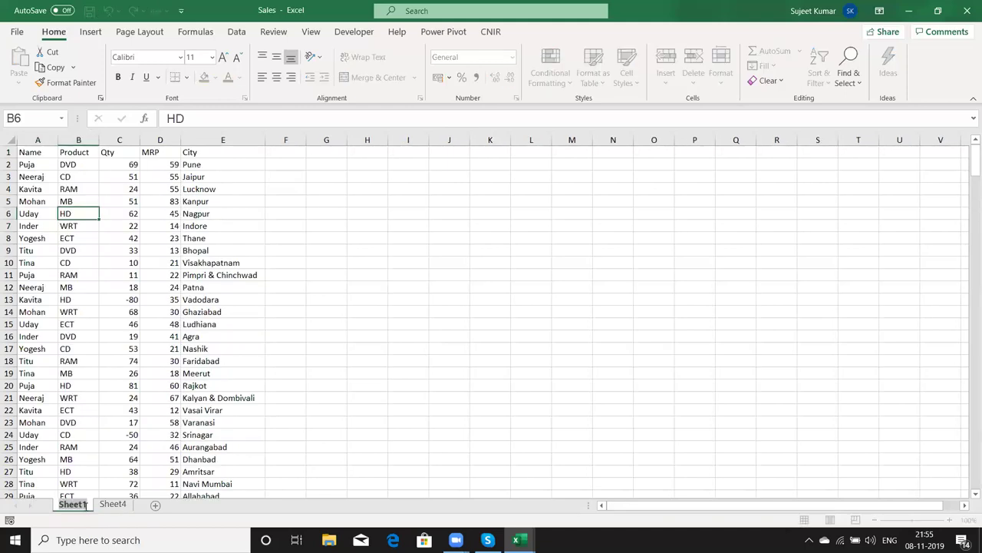
{"action": "type", "text": "Data"}
{"action": "key", "text": "Return"}
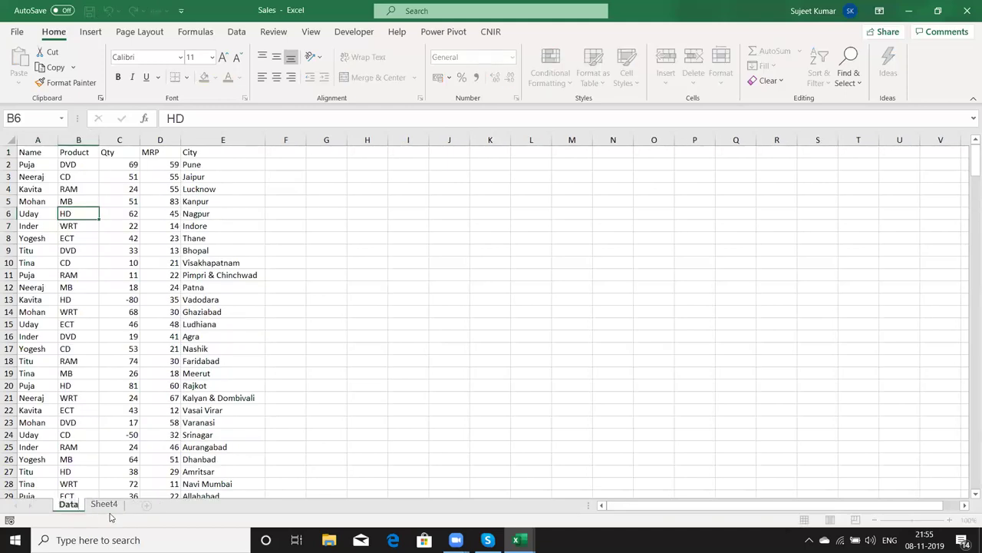
{"action": "left_click", "coordinate": [105, 506]}
{"action": "type", "text": "Uni"}
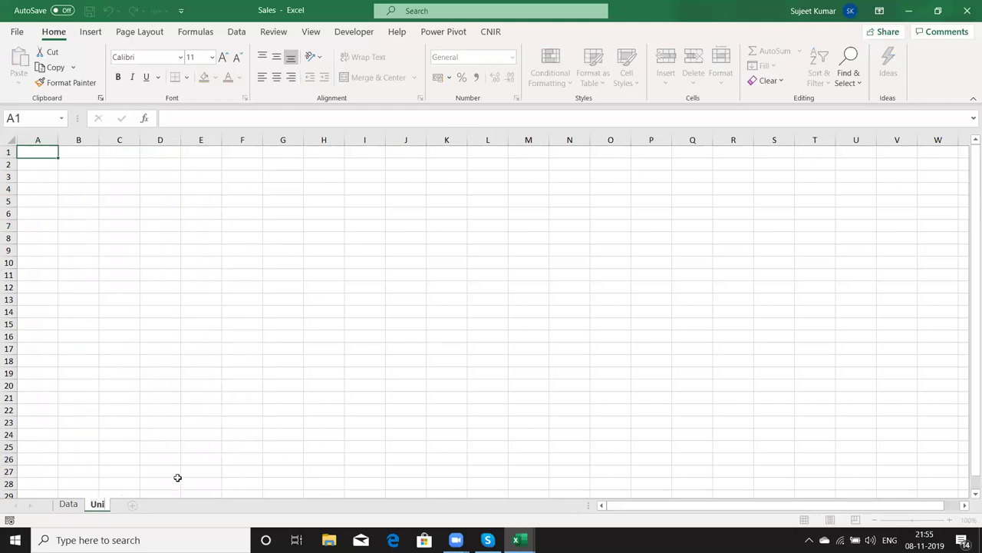
{"action": "left_click", "coordinate": [143, 448]}
- Start recording a macro and paste the Data sheet's column A into Uni cell A1
{"action": "left_click", "coordinate": [71, 503]}
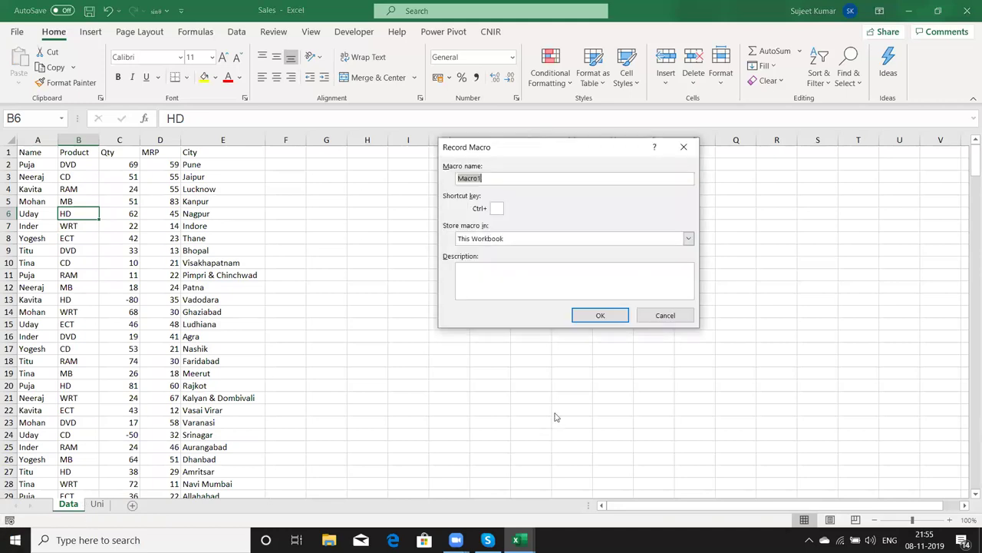
{"action": "left_click", "coordinate": [595, 323]}
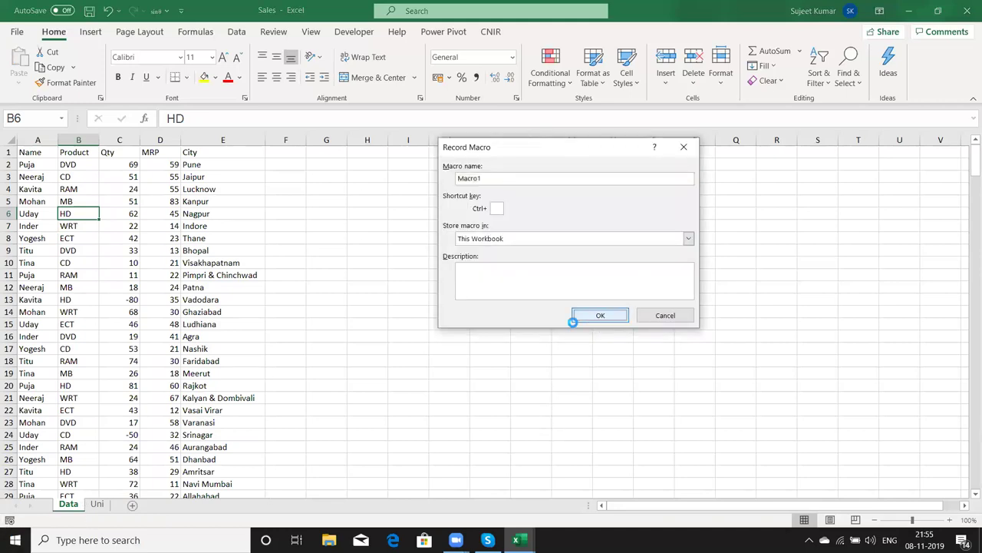
{"action": "left_click", "coordinate": [36, 140]}
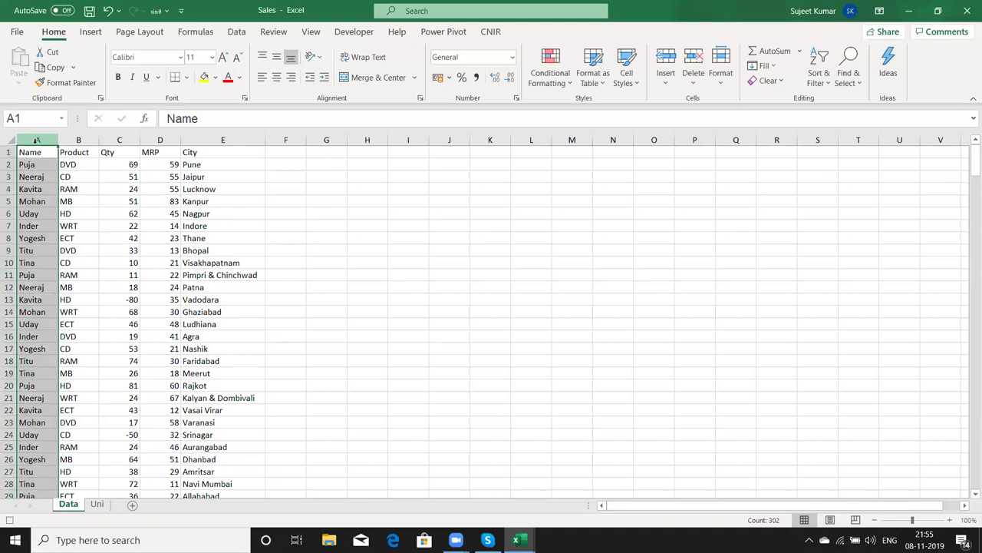
{"action": "key", "text": "ctrl+c"}
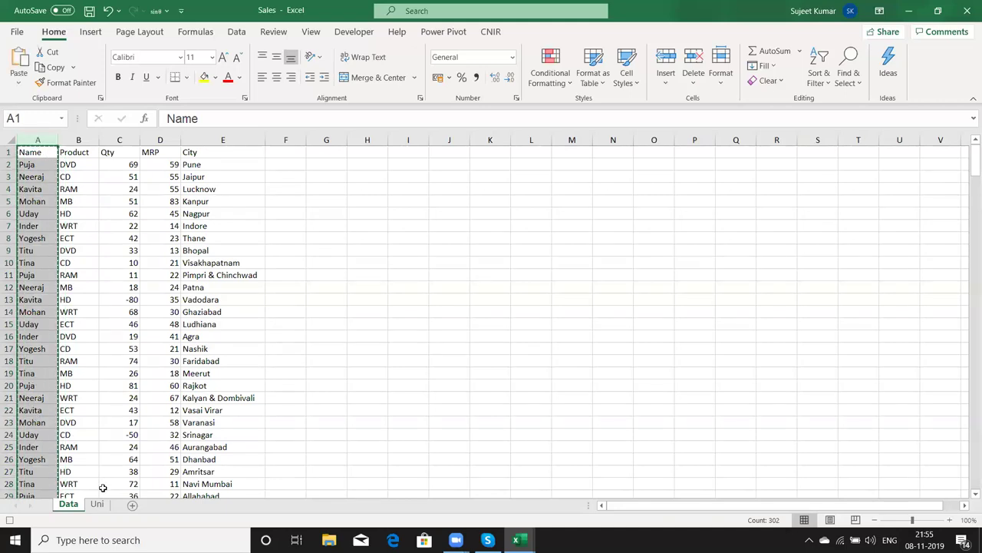
{"action": "left_click", "coordinate": [98, 504]}
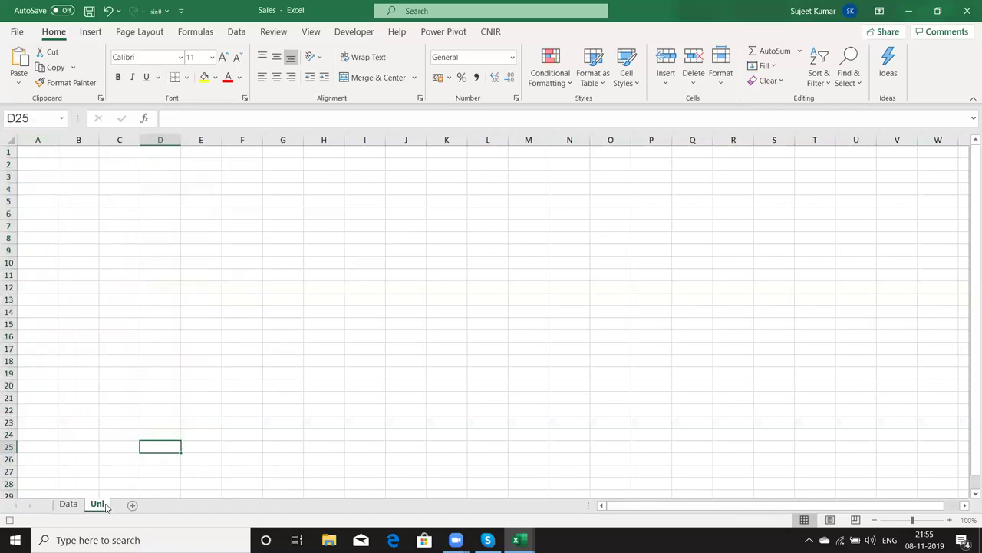
{"action": "left_click", "coordinate": [42, 154]}
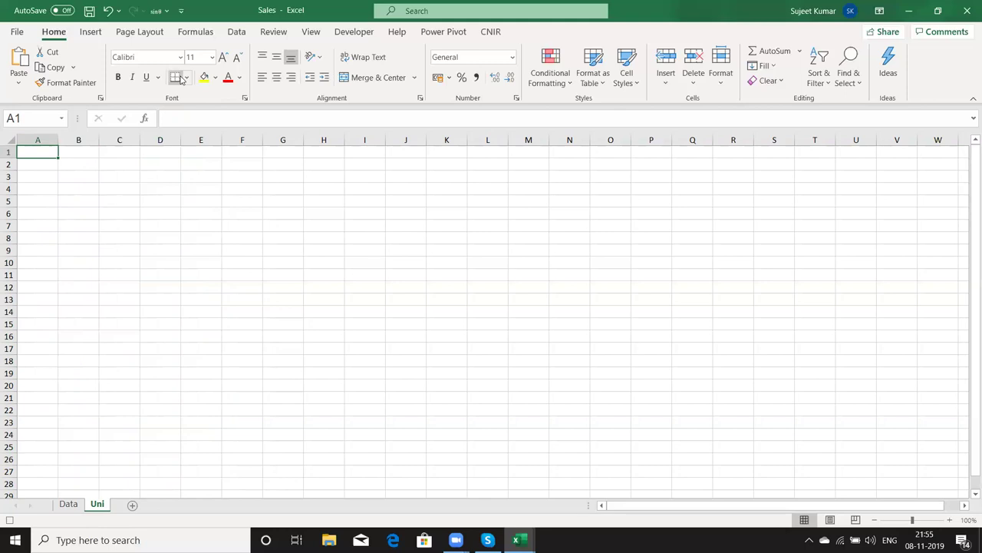
{"action": "key", "text": "ctrl+v"}
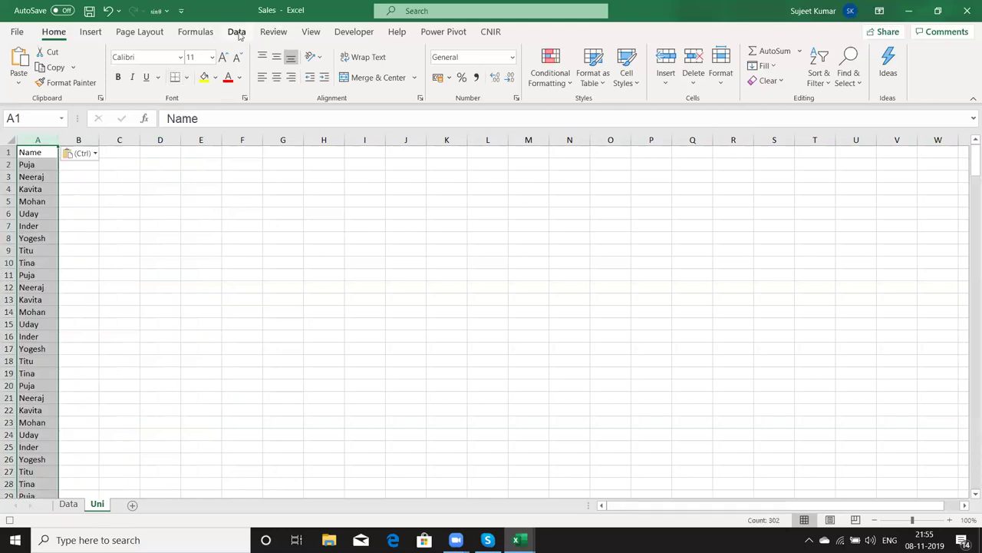
- Remove duplicate names from column A on Uni, leaving 10 unique names, and select A10
{"action": "left_click", "coordinate": [237, 32]}
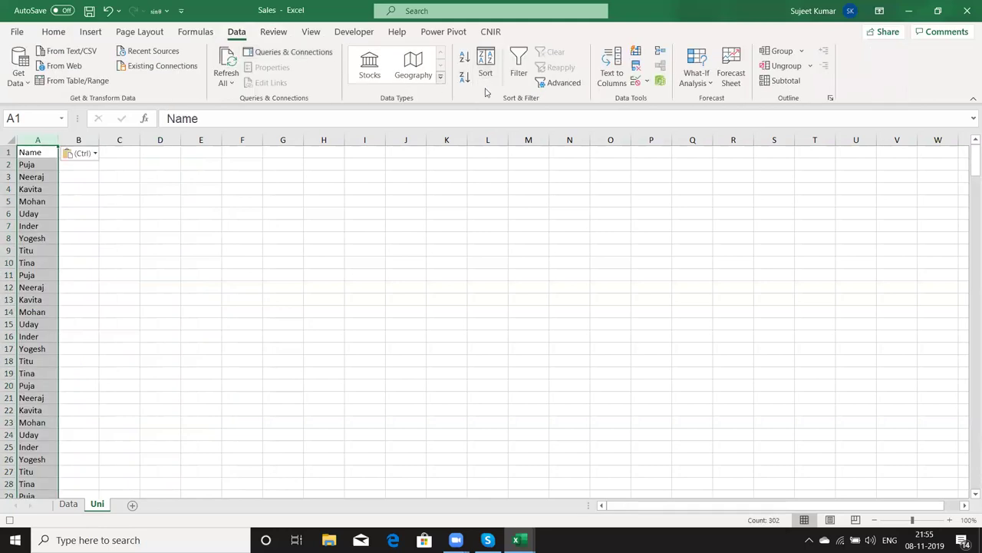
{"action": "left_click", "coordinate": [636, 67]}
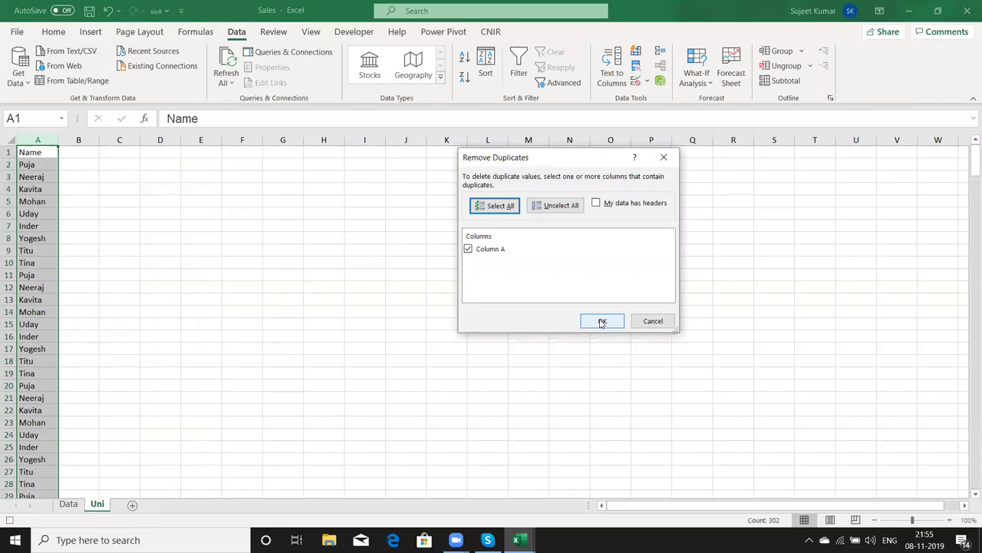
{"action": "left_click", "coordinate": [603, 322]}
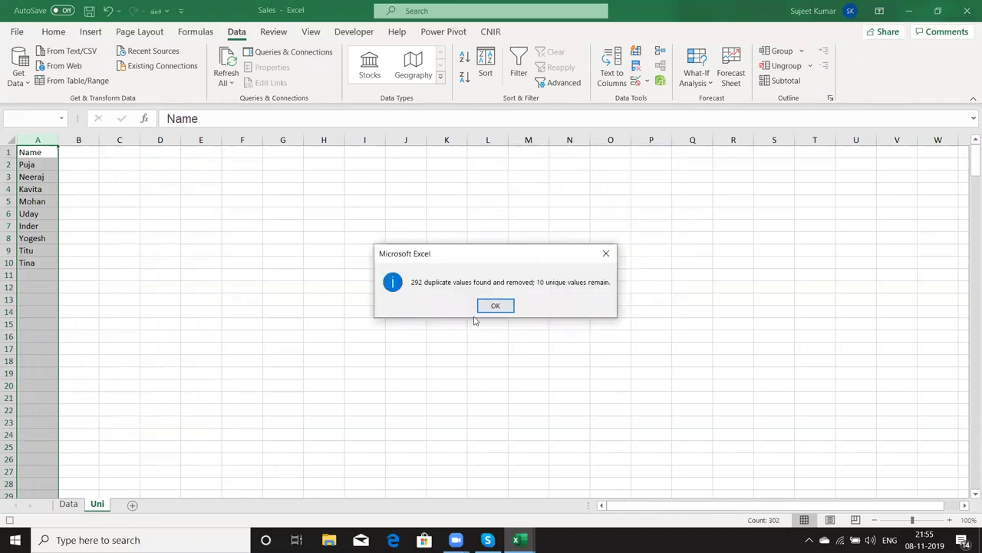
{"action": "left_click", "coordinate": [496, 305]}
{"action": "left_click", "coordinate": [46, 266]}
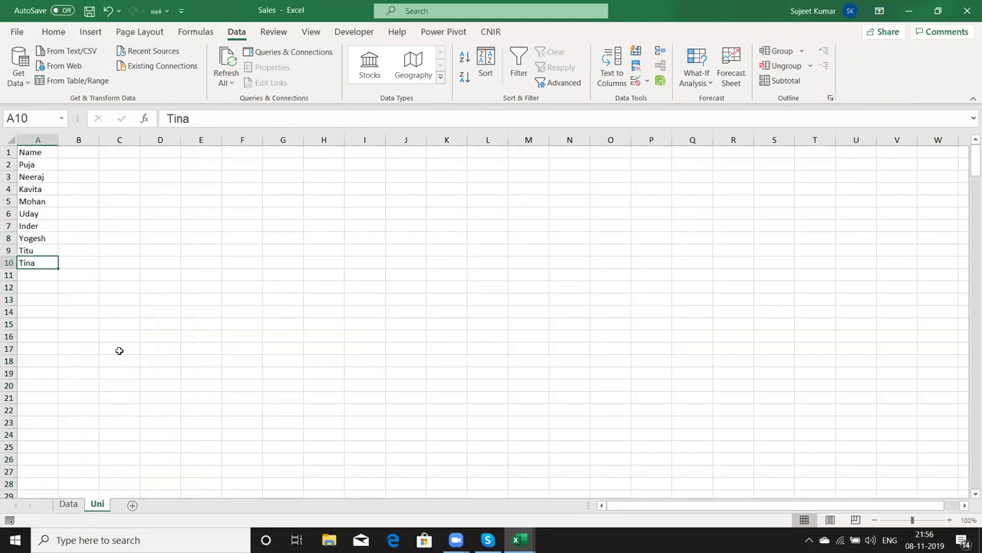
{"action": "left_click", "coordinate": [354, 32]}
- Open Module1's code and add Sheets("Data").Select above the Columns line
{"action": "left_click", "coordinate": [25, 82]}
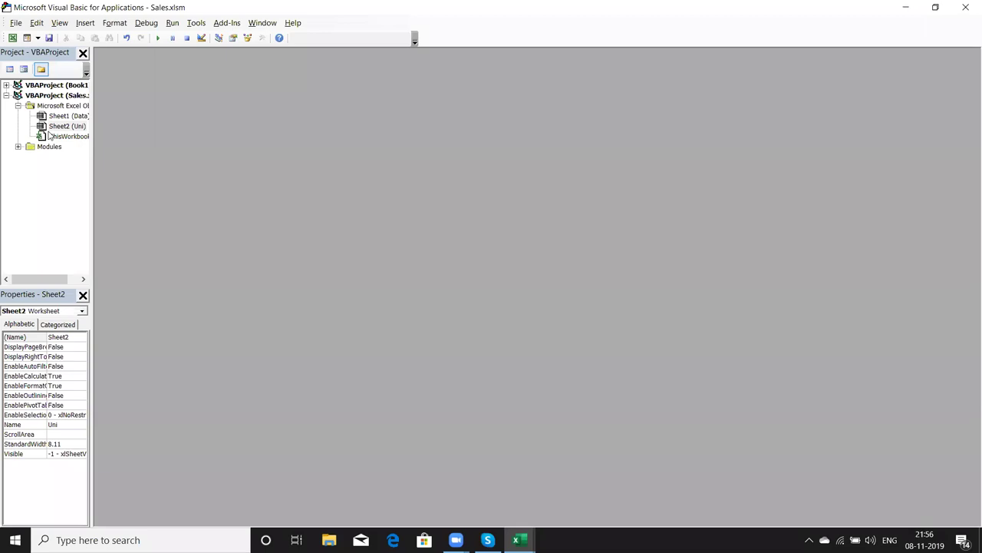
{"action": "double_click", "coordinate": [49, 147]}
{"action": "left_click", "coordinate": [55, 157]}
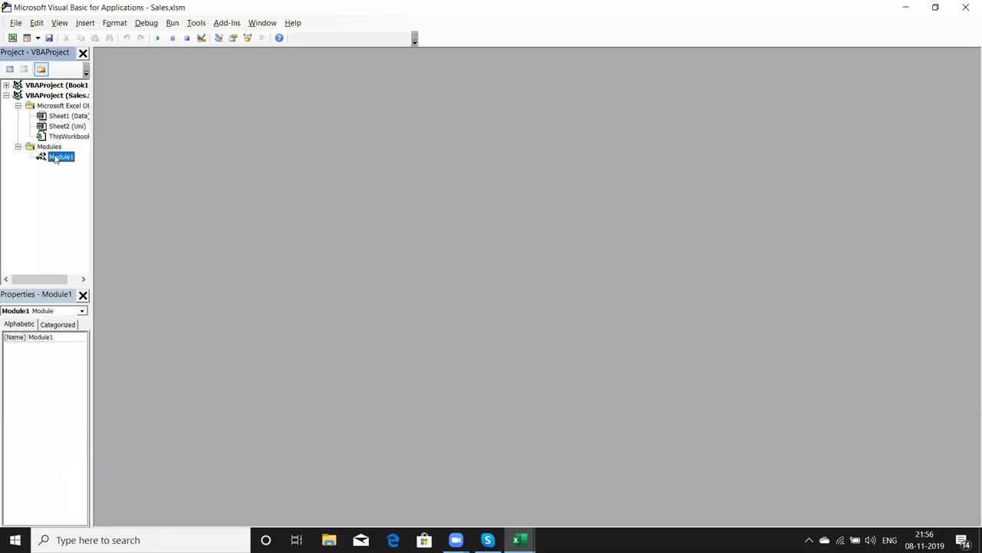
{"action": "double_click", "coordinate": [55, 157]}
{"action": "double_click", "coordinate": [142, 131]}
{"action": "left_click", "coordinate": [137, 134]}
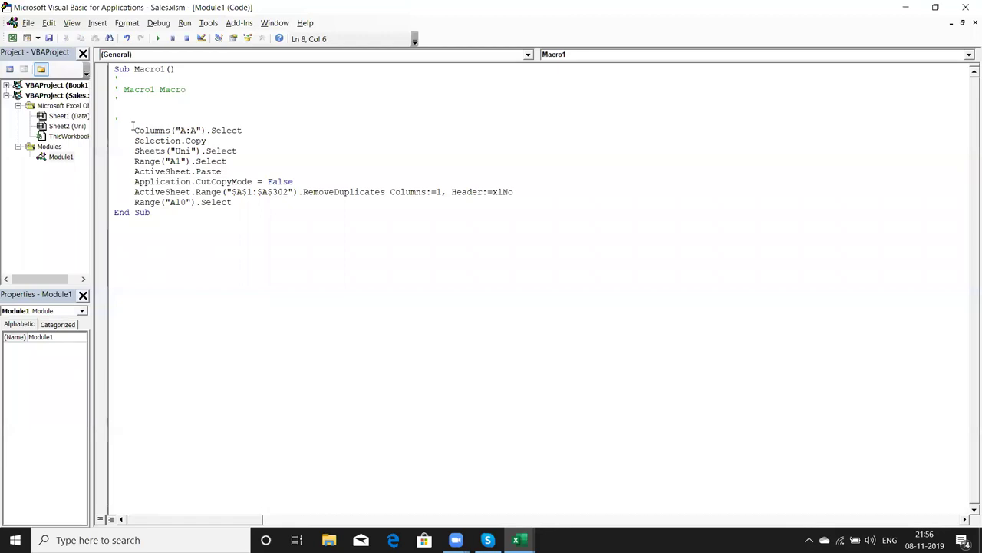
{"action": "key", "text": "Return"}
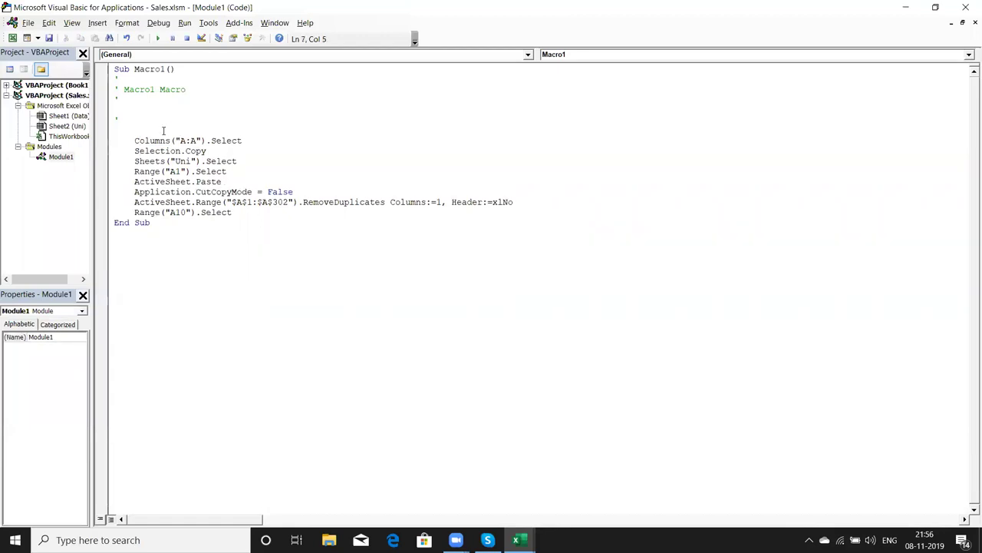
{"action": "key", "text": "alt+F11"}
{"action": "key", "text": "alt+F11"}
{"action": "type", "text": "sheets"}
{"action": "type", "text": "(\"Da"}
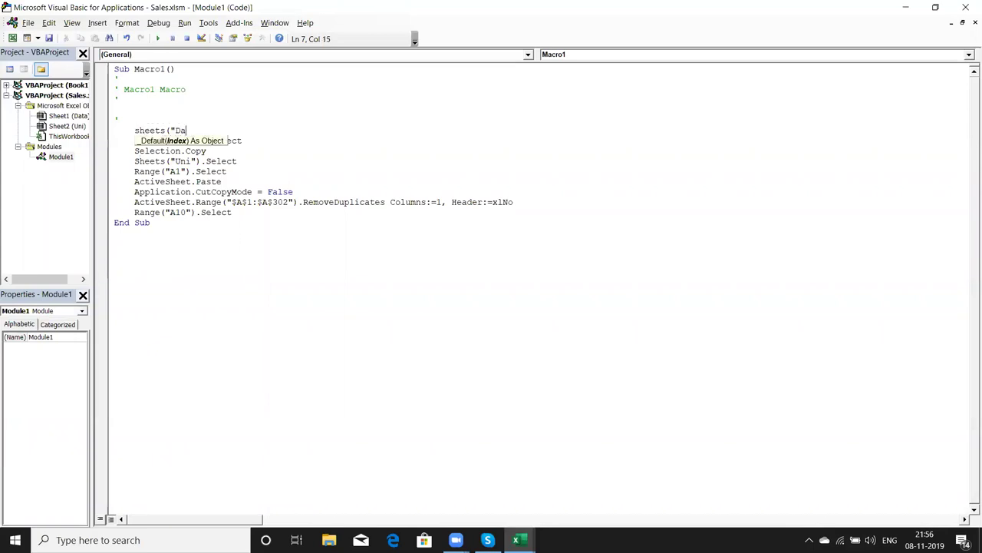
{"action": "type", "text": "ta\""}
{"action": "type", "text": ").se"}
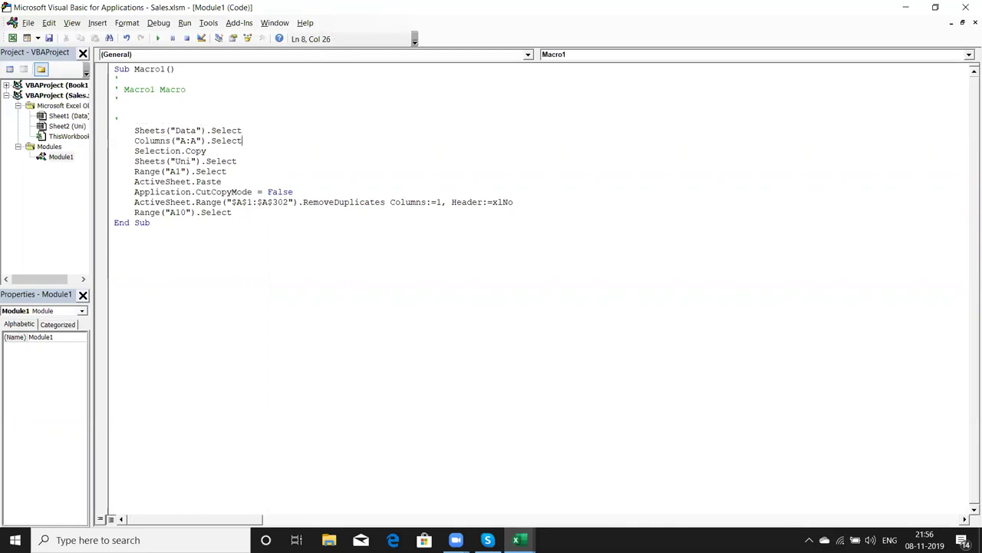
- Change the RemoveDuplicates range so it reads $A:$A
{"action": "left_click", "coordinate": [238, 161]}
{"action": "key", "text": "BackSpace"}
{"action": "key", "text": "BackSpace"}
{"action": "key", "text": "BackSpace"}
{"action": "left_click", "coordinate": [247, 202]}
{"action": "key", "text": "BackSpace"}
{"action": "key", "text": "Delete"}
{"action": "left_click", "coordinate": [251, 202]}
{"action": "key", "text": "Delete"}
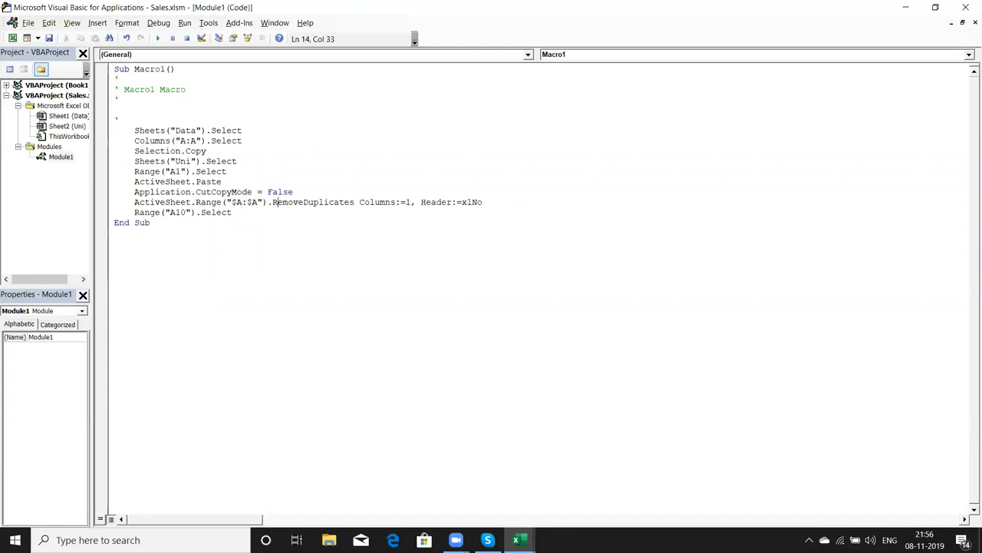
- Return to Excel and select the unique names list A1 to A10 on Uni
{"action": "left_click", "coordinate": [134, 212]}
{"action": "left_click", "coordinate": [182, 100]}
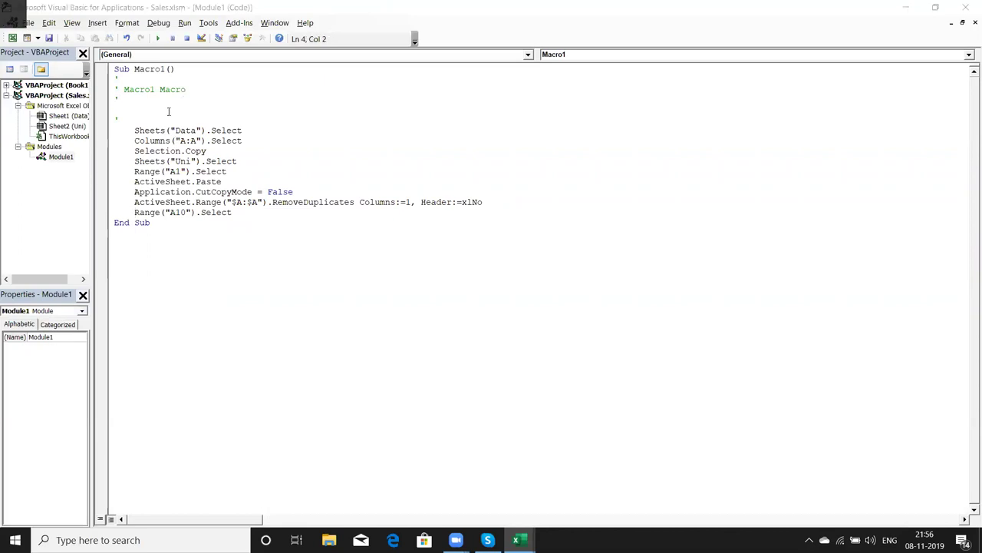
{"action": "key", "text": "F5"}
{"action": "key", "text": "alt+F11"}
{"action": "key", "text": "ctrl+shift+Up"}
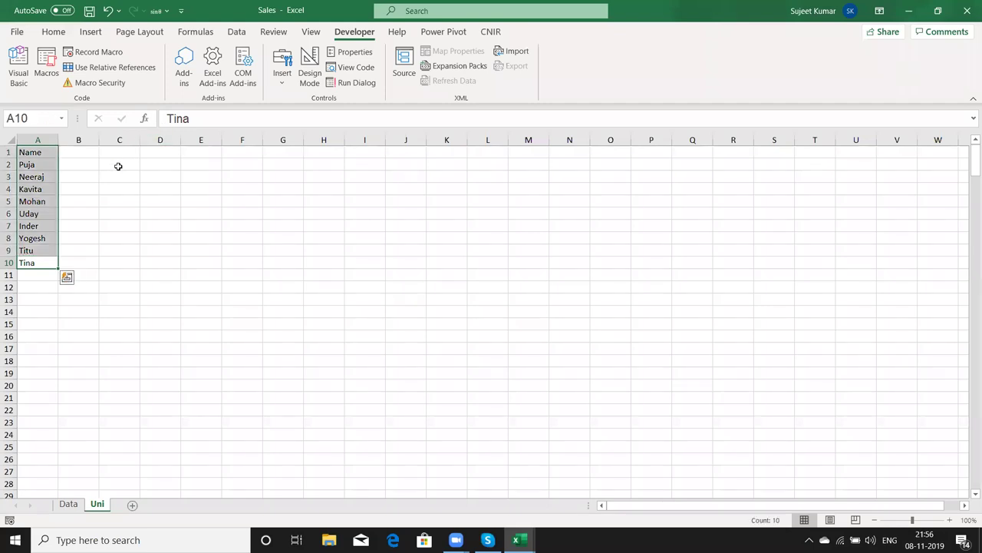
{"action": "left_click", "coordinate": [68, 504]}
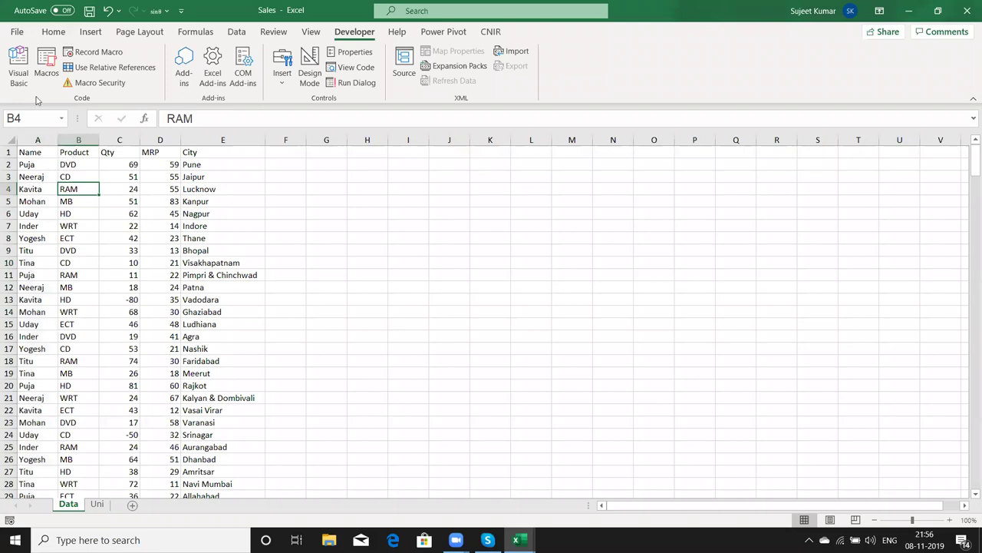
{"action": "left_click", "coordinate": [48, 77]}
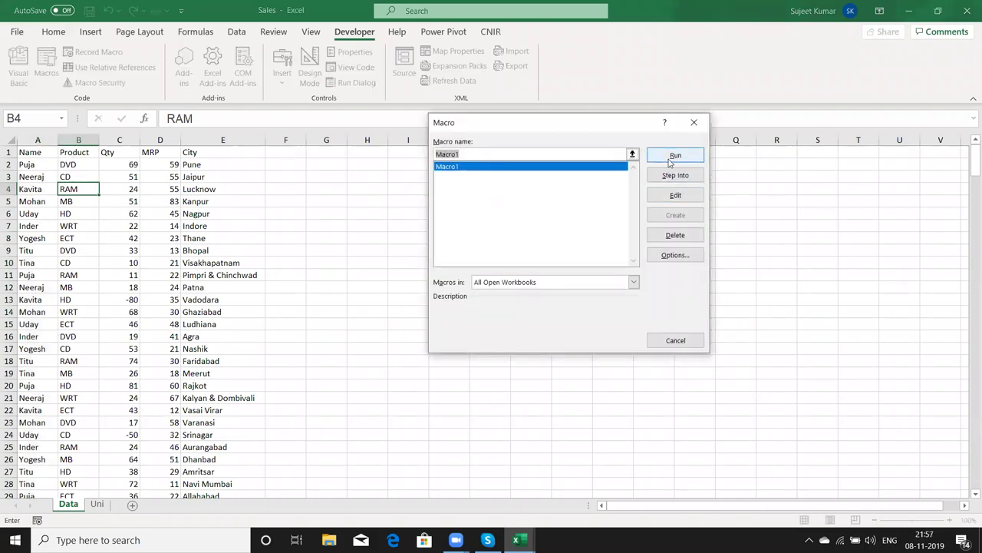
{"action": "left_click", "coordinate": [674, 156]}
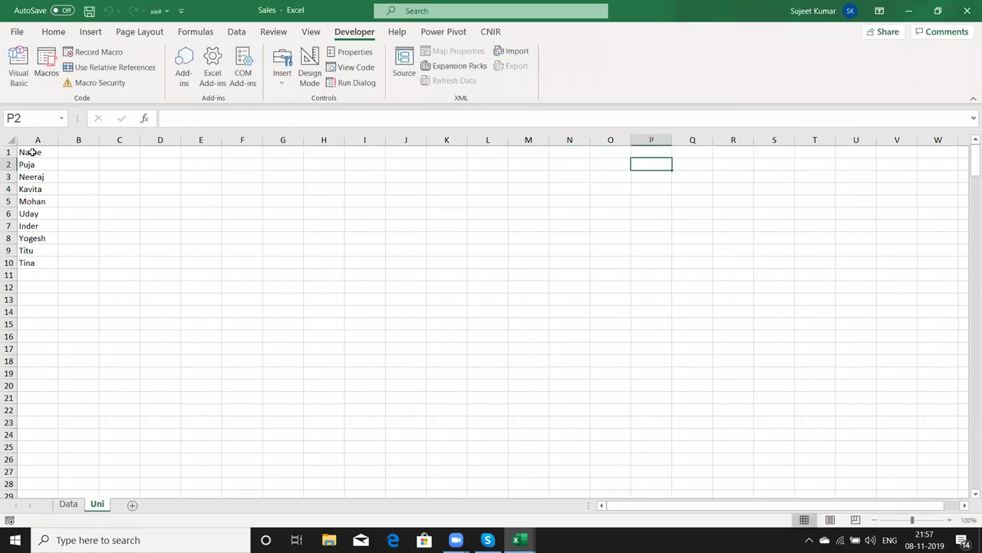
{"action": "left_click_drag", "start_coordinate": [29, 152], "coordinate": [27, 263]}
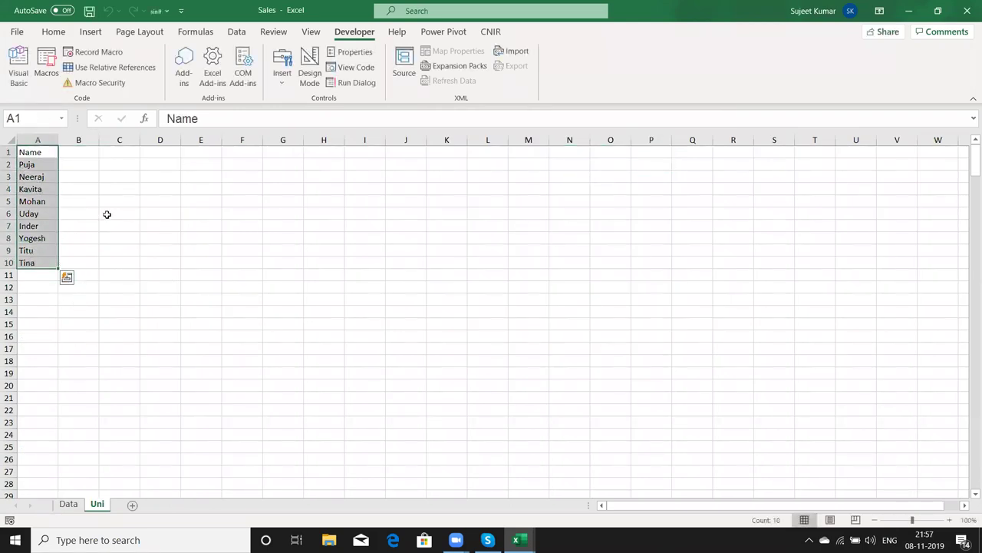
{"action": "left_click", "coordinate": [107, 214]}
{"action": "left_click", "coordinate": [53, 171]}
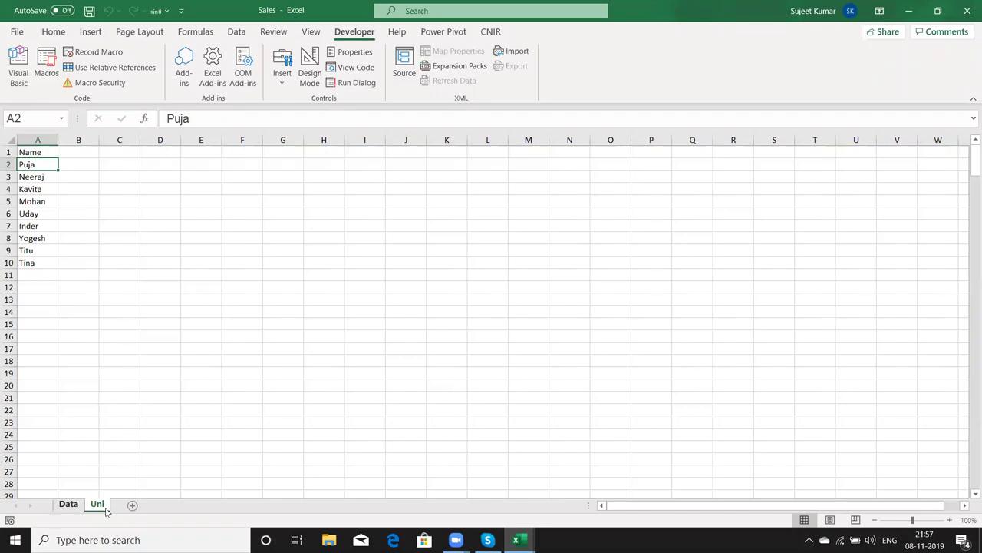
- Record Macro2 with default settings, then filter the Data sheet's Name column to Inder only
{"action": "left_click", "coordinate": [10, 521]}
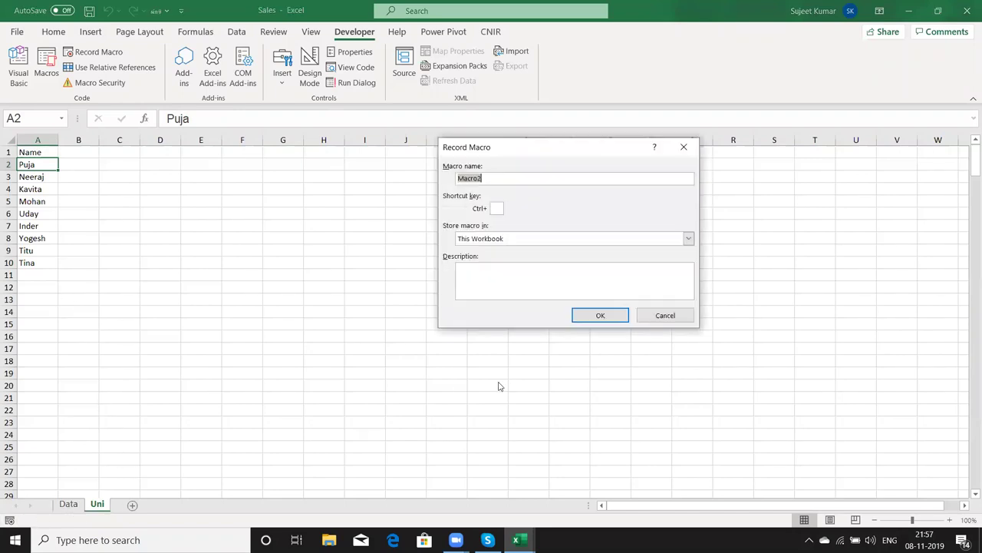
{"action": "left_click", "coordinate": [588, 319]}
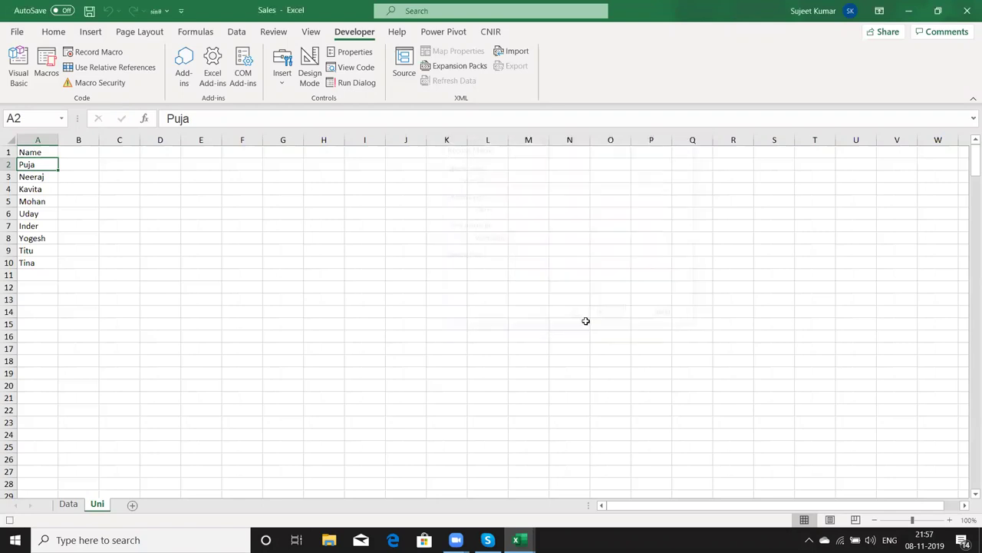
{"action": "left_click", "coordinate": [75, 503]}
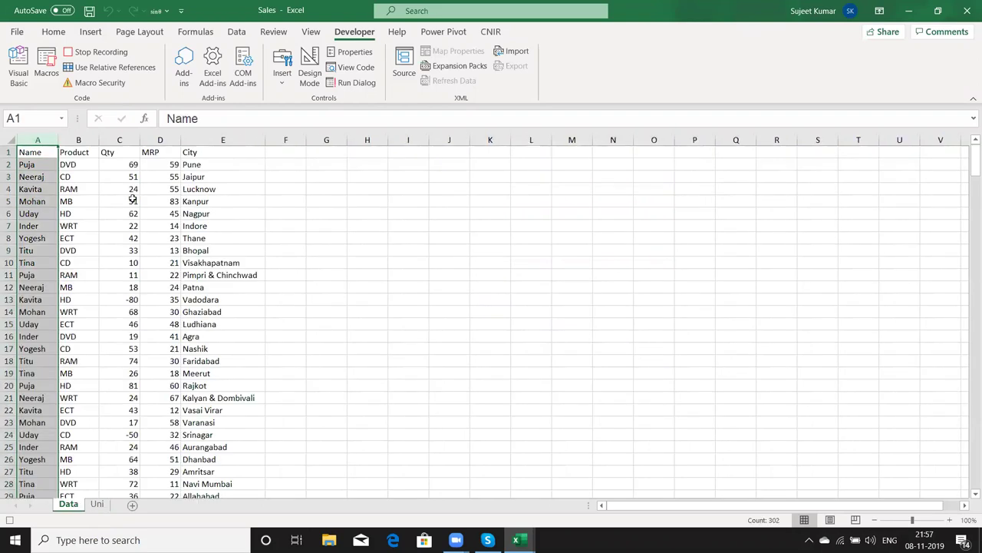
{"action": "left_click", "coordinate": [38, 148]}
{"action": "key", "text": "ctrl+shift+l"}
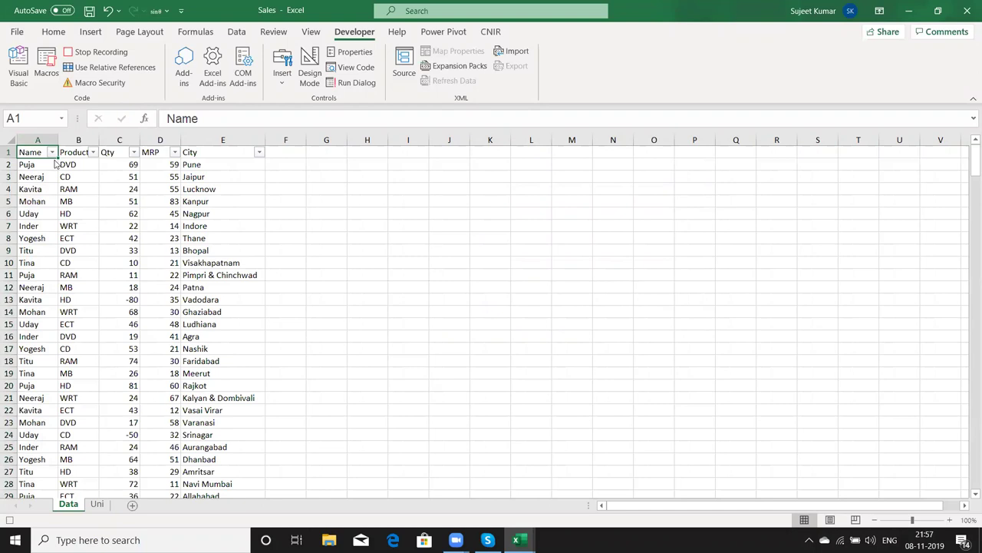
{"action": "left_click", "coordinate": [51, 153]}
{"action": "left_click", "coordinate": [50, 288]}
{"action": "left_click", "coordinate": [49, 309]}
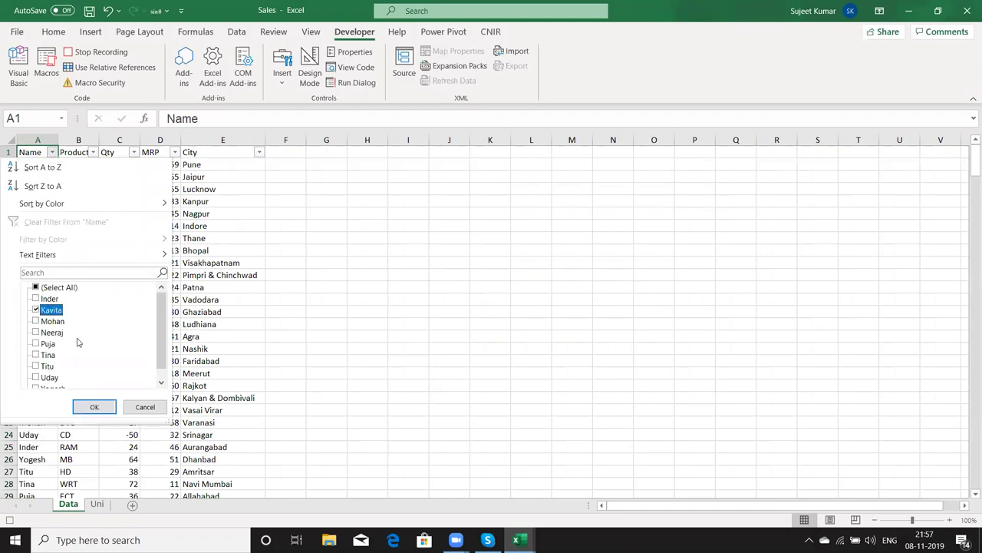
{"action": "left_click", "coordinate": [47, 299]}
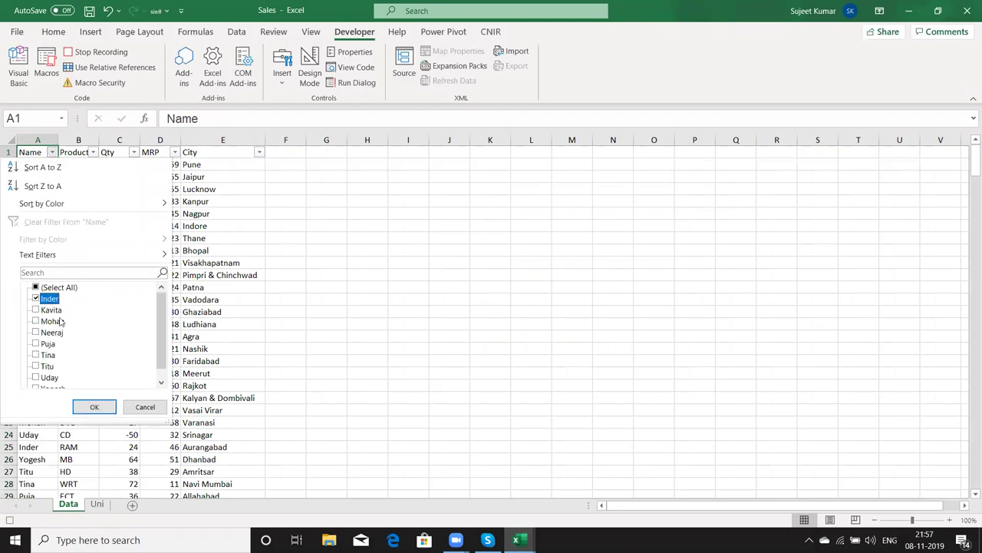
{"action": "left_click", "coordinate": [100, 405]}
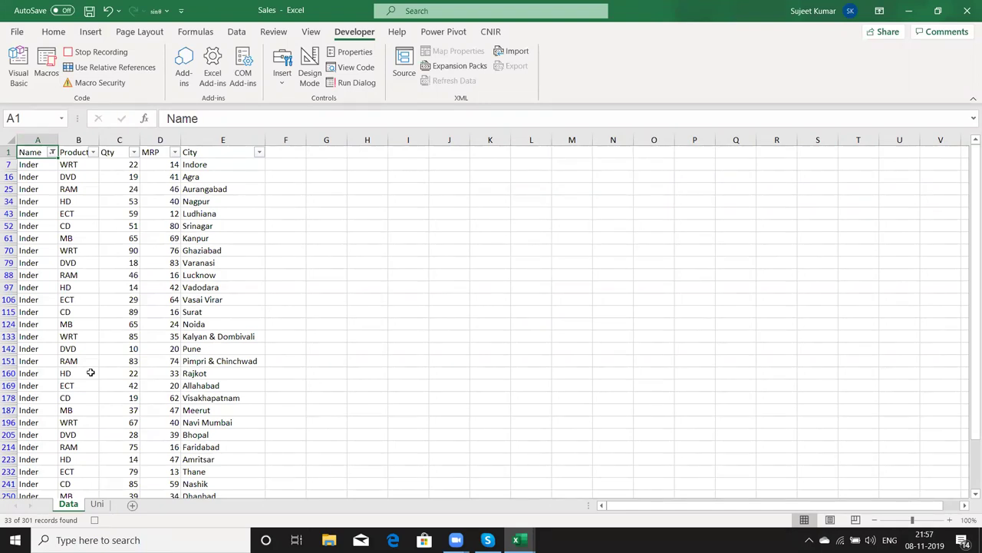
- Select only the visible cells of the filtered table and copy them
{"action": "key", "text": "ctrl+shift+Right"}
{"action": "key", "text": "ctrl+shift+Down"}
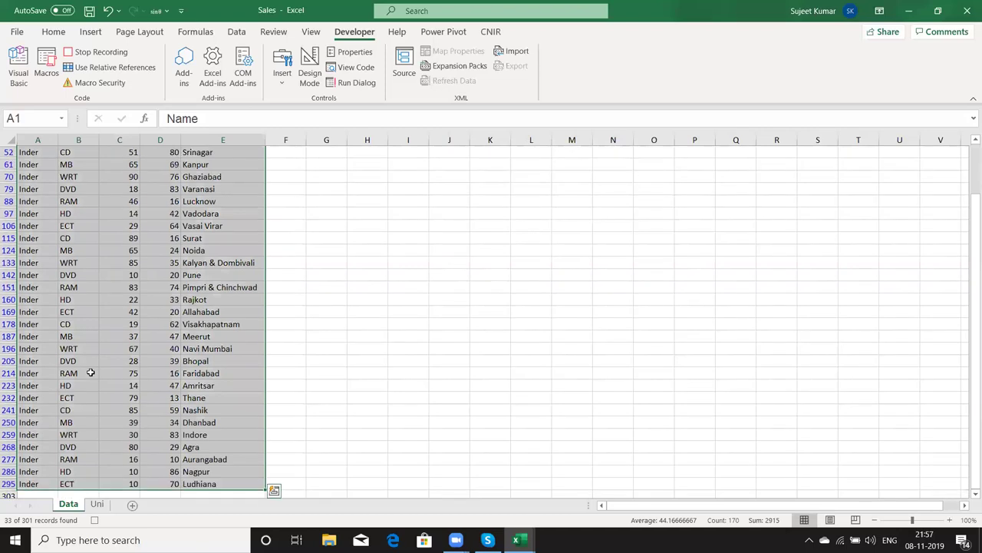
{"action": "key", "text": "ctrl+g"}
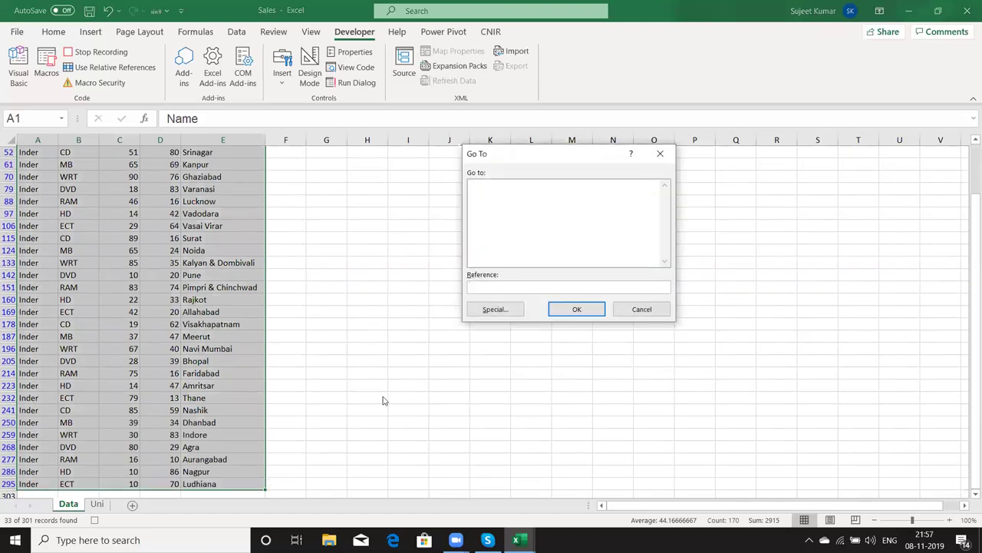
{"action": "left_click", "coordinate": [471, 310]}
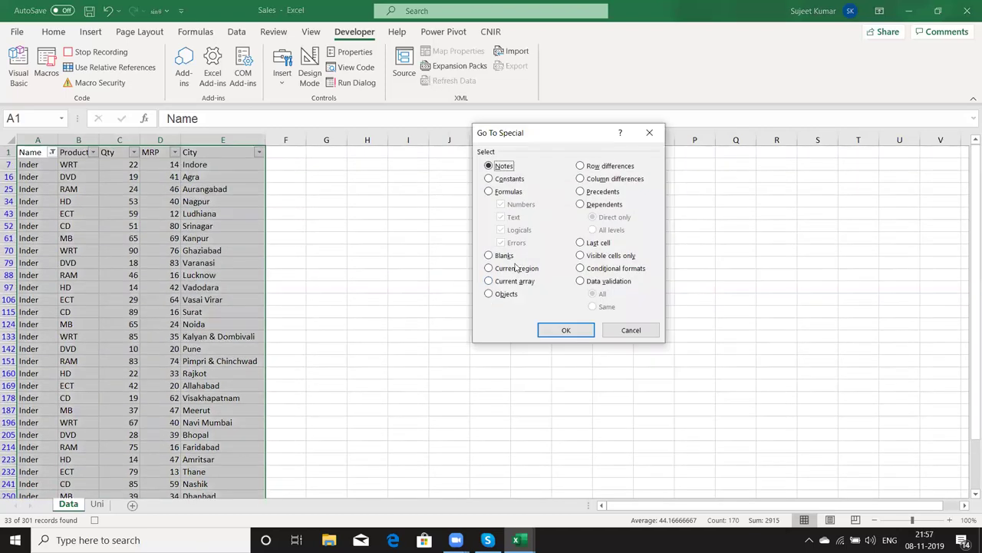
{"action": "left_click", "coordinate": [598, 257]}
{"action": "left_click", "coordinate": [572, 328]}
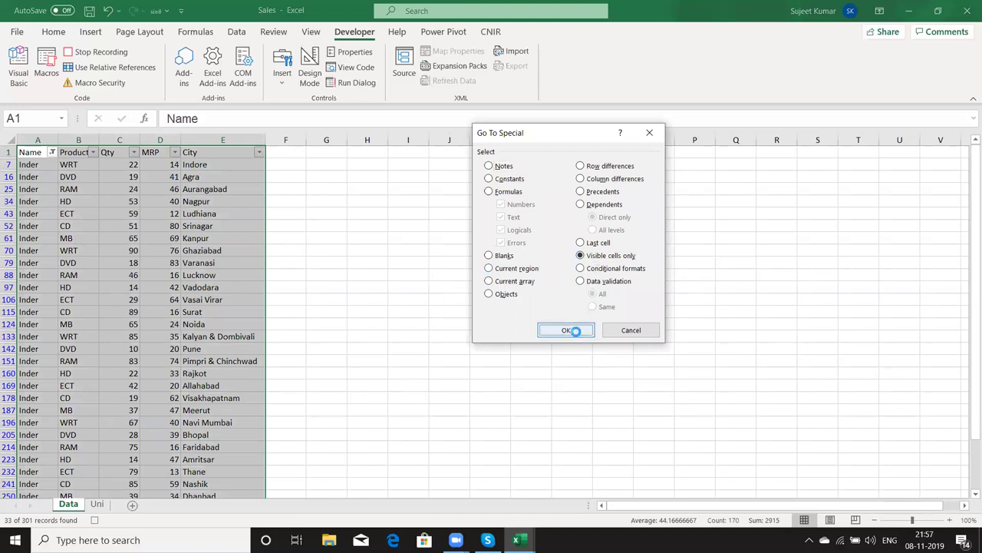
{"action": "key", "text": "ctrl+c"}
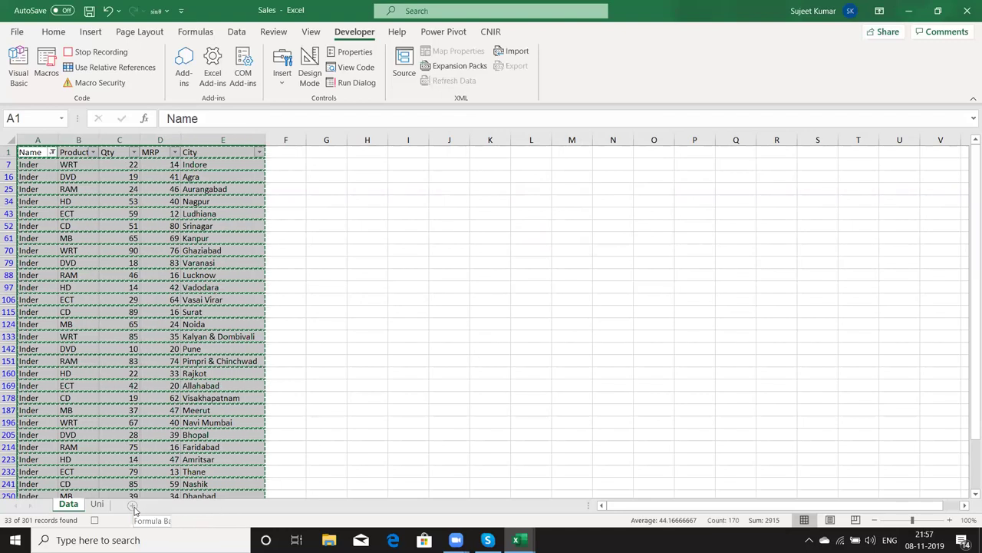
- Paste the Inder rows onto a new sheet named Inder
{"action": "left_click", "coordinate": [132, 505]}
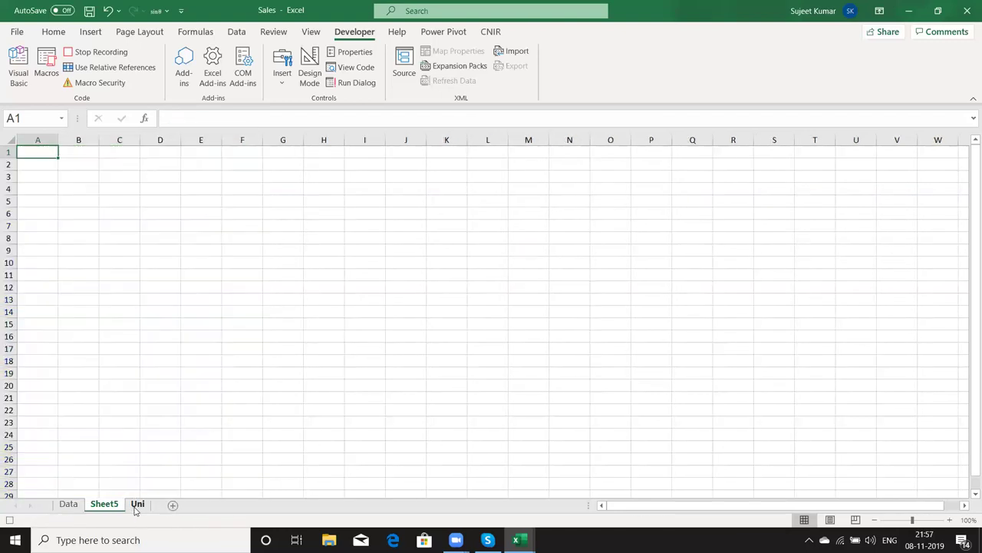
{"action": "key", "text": "ctrl+v"}
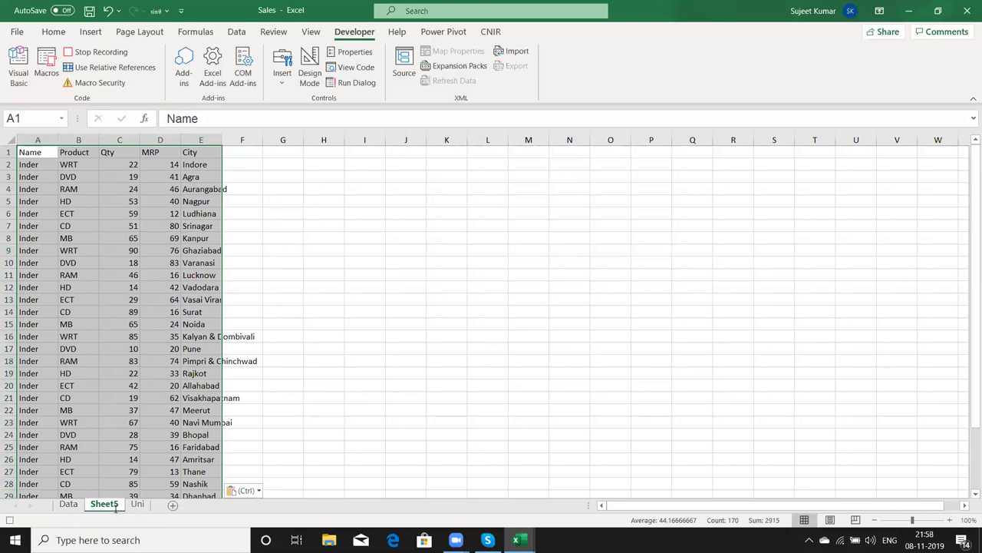
{"action": "double_click", "coordinate": [106, 504]}
{"action": "type", "text": "Inder"}
{"action": "left_click", "coordinate": [80, 269]}
{"action": "key", "text": "Escape"}
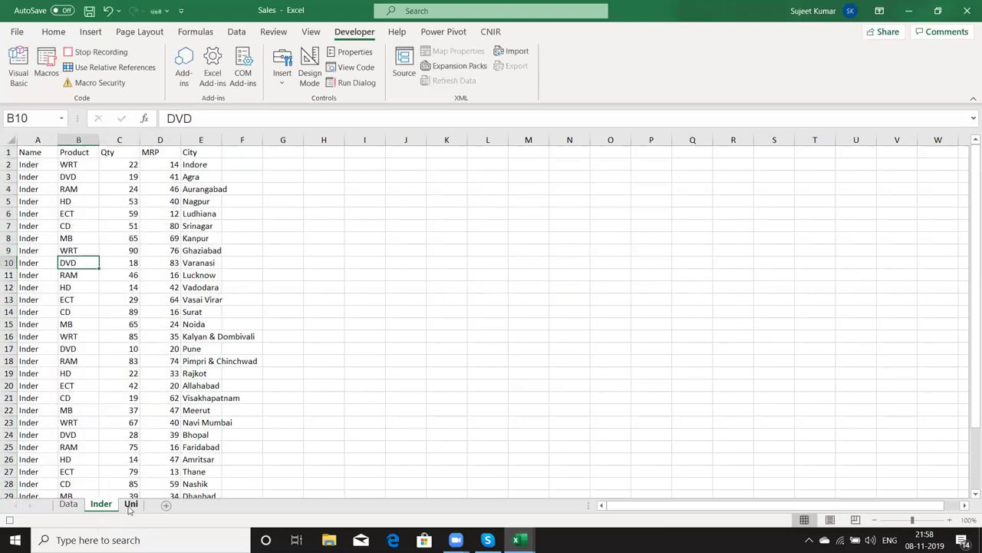
- Return to Uni, stop recording, and view Macro2's code in the Visual Basic editor
{"action": "left_click", "coordinate": [129, 505]}
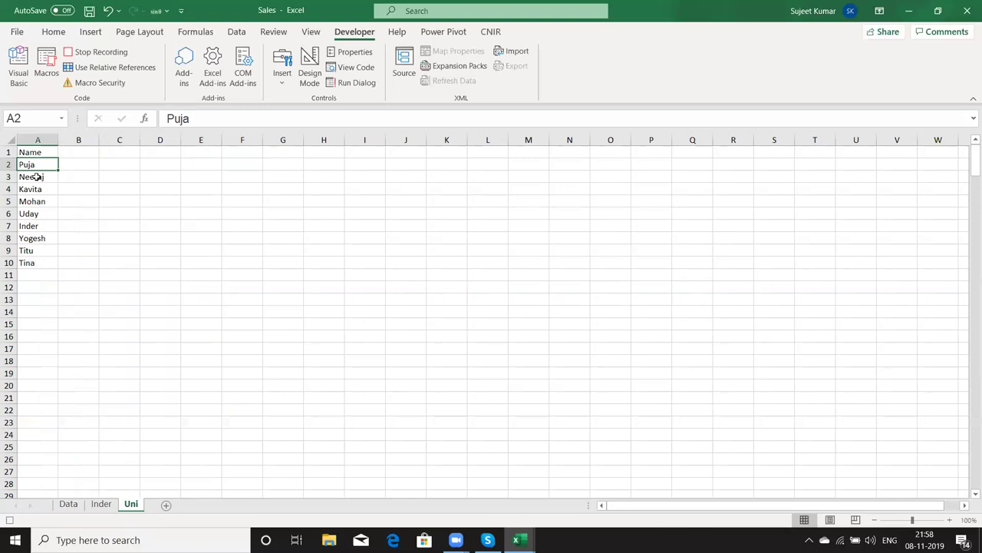
{"action": "left_click", "coordinate": [9, 520]}
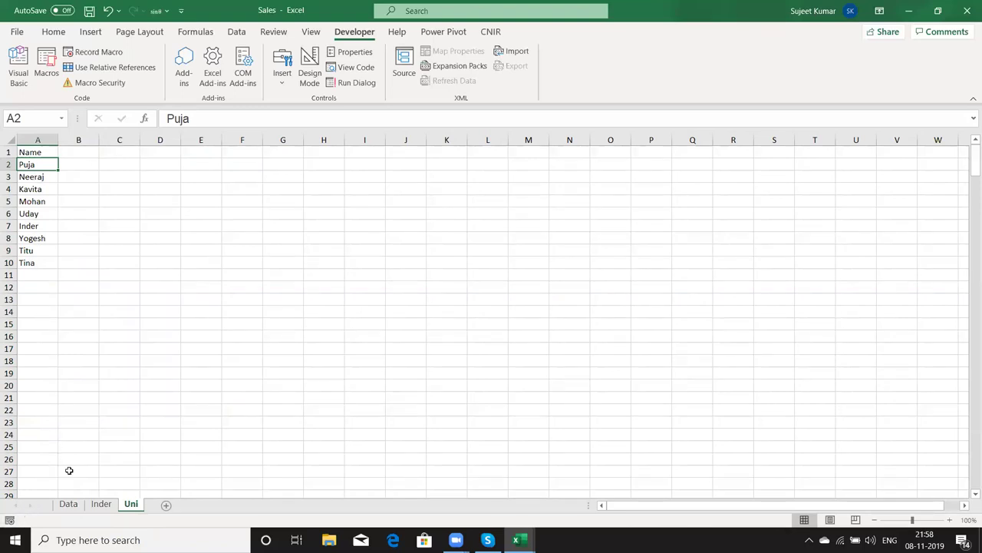
{"action": "key", "text": "alt+F11"}
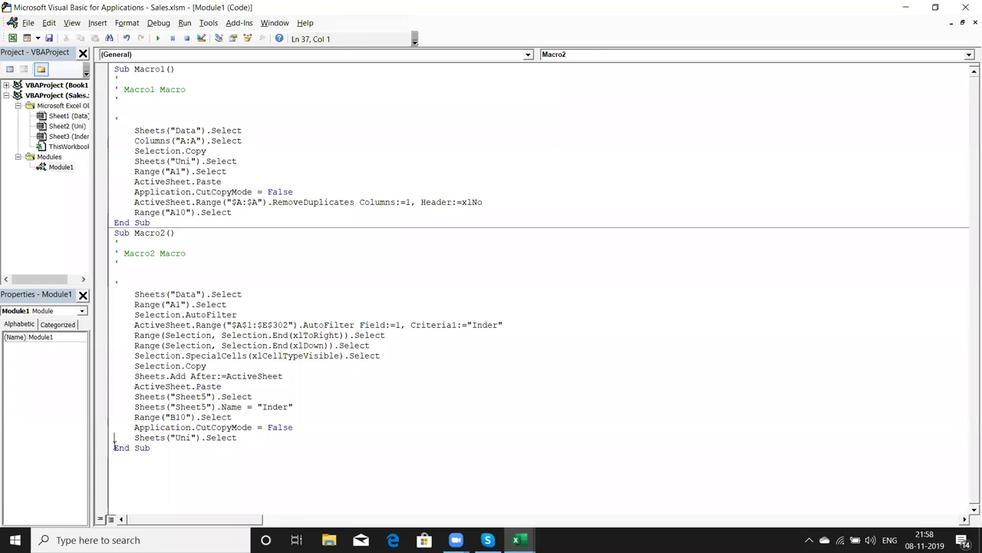
- Add a blank line before End Sub and delete the Selection.AutoFilter statement
{"action": "key", "text": "Down"}
{"action": "key", "text": "Return"}
{"action": "key", "text": "Return"}
{"action": "key", "text": "Return"}
{"action": "key", "text": "Return"}
{"action": "left_click", "coordinate": [252, 306]}
{"action": "left_click_drag", "start_coordinate": [238, 315], "coordinate": [120, 307]}
{"action": "left_click", "coordinate": [238, 315]}
{"action": "mouse_move", "coordinate": [238, 315]}
{"action": "left_mouse_down"}
{"action": "mouse_move", "coordinate": [121, 309]}
{"action": "mouse_move", "coordinate": [130, 317]}
{"action": "left_mouse_up"}
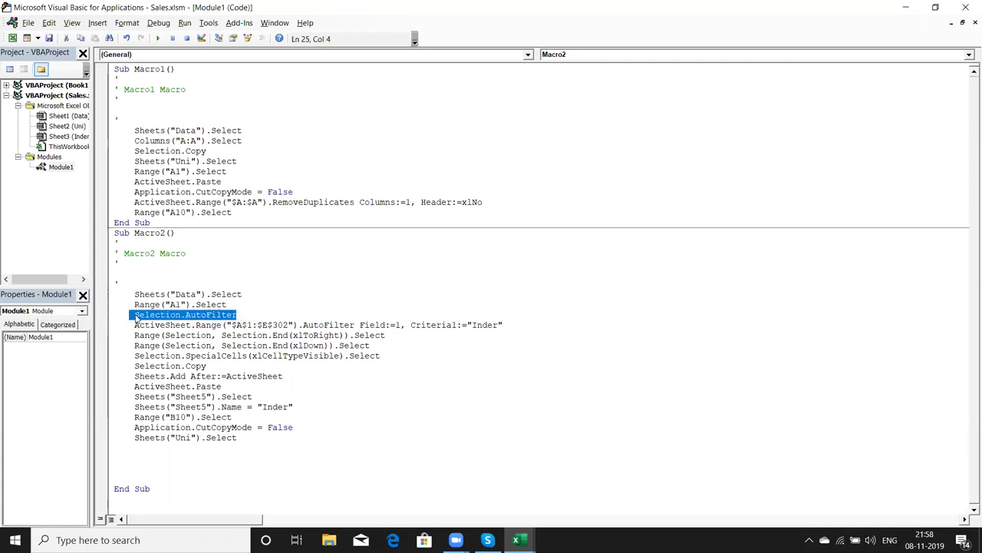
{"action": "key", "text": "Delete"}
- Shorten the AutoFilter range address to just $A$1
{"action": "left_click", "coordinate": [247, 325]}
{"action": "key", "text": "Right"}
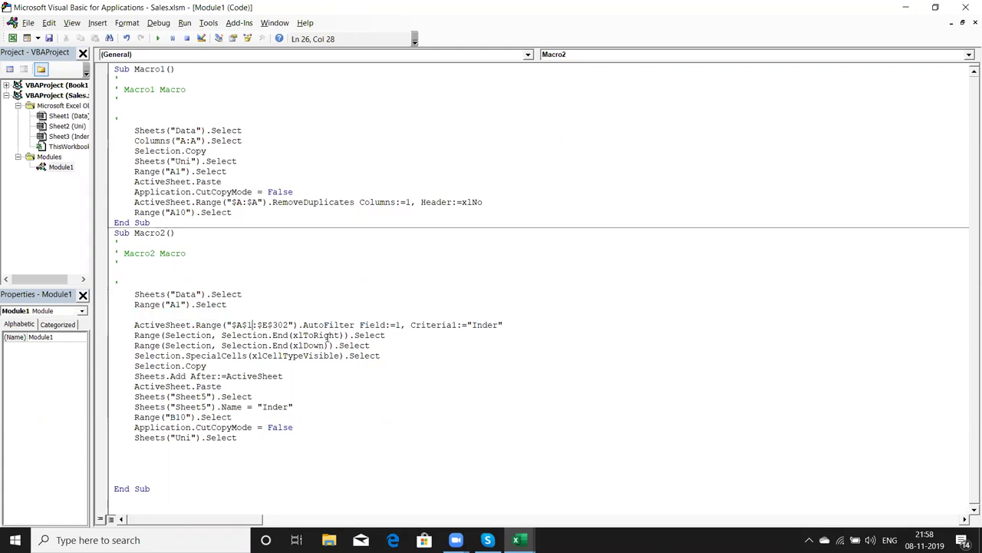
{"action": "key", "text": "Delete"}
{"action": "key", "text": "Delete"}
{"action": "key", "text": "Delete"}
{"action": "key", "text": "Delete"}
{"action": "key", "text": "Delete"}
{"action": "key", "text": "Delete"}
{"action": "key", "text": "Delete"}
{"action": "left_click", "coordinate": [375, 335]}
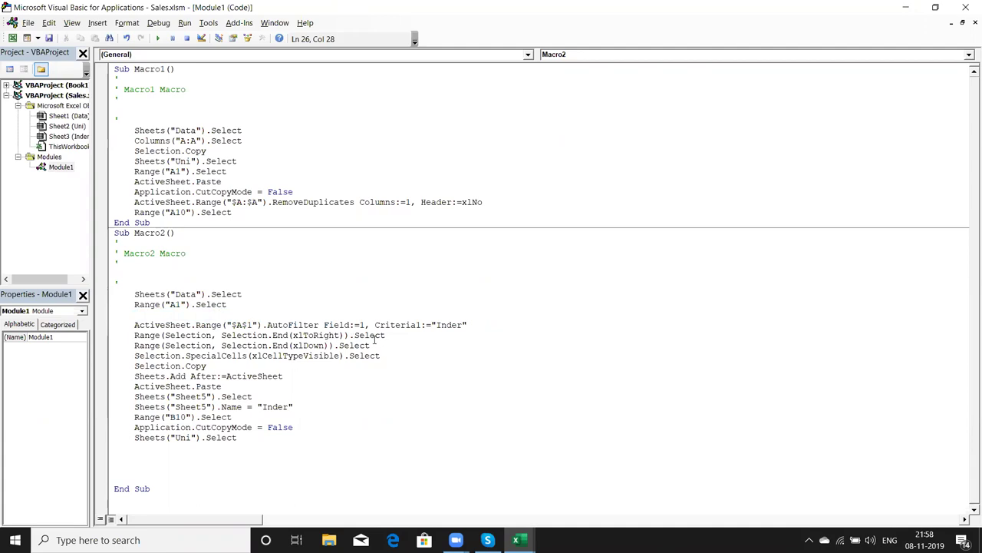
{"action": "left_click", "coordinate": [304, 355]}
{"action": "left_click", "coordinate": [255, 370]}
- Delete the Sheet5 select statement and replace Sheet5 in the rename line with ActiveSheet
{"action": "left_click", "coordinate": [256, 390]}
{"action": "left_click_drag", "start_coordinate": [254, 396], "coordinate": [135, 396]}
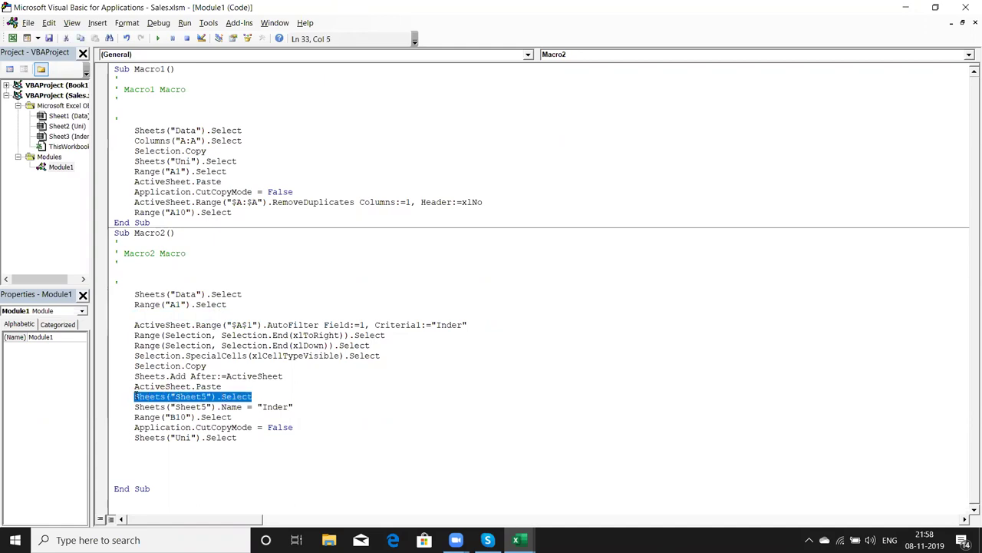
{"action": "key", "text": "Delete"}
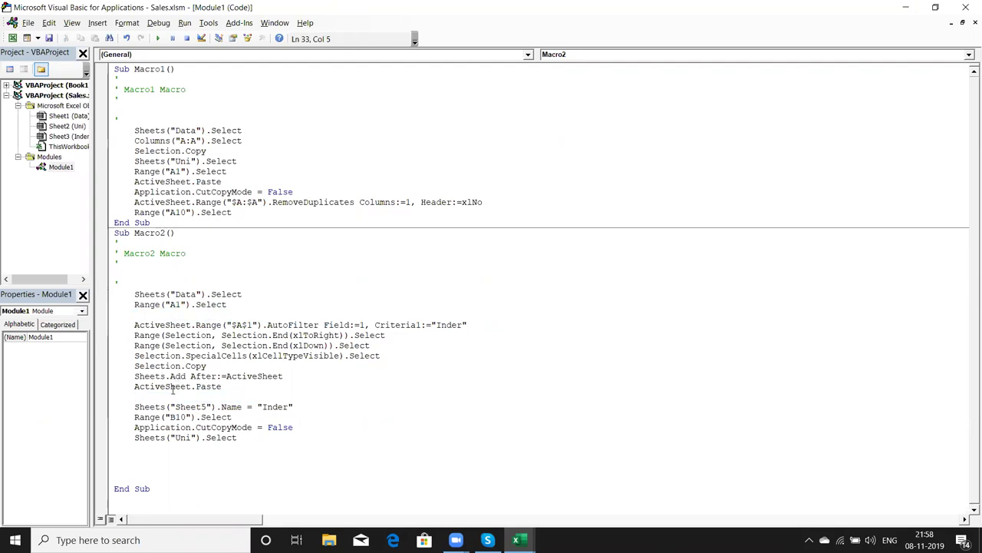
{"action": "double_click", "coordinate": [170, 386]}
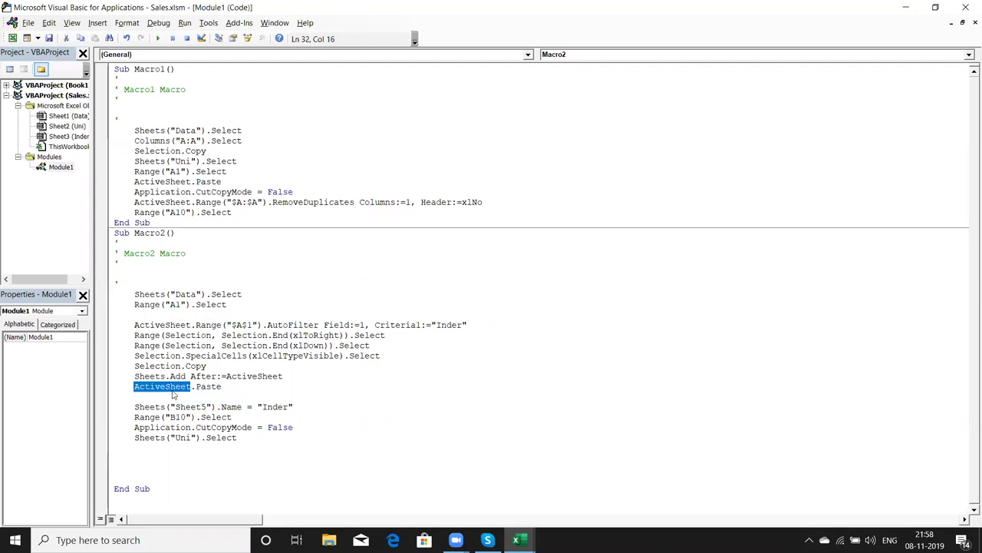
{"action": "left_click", "coordinate": [140, 407]}
{"action": "left_click_drag", "start_coordinate": [136, 407], "coordinate": [216, 409]}
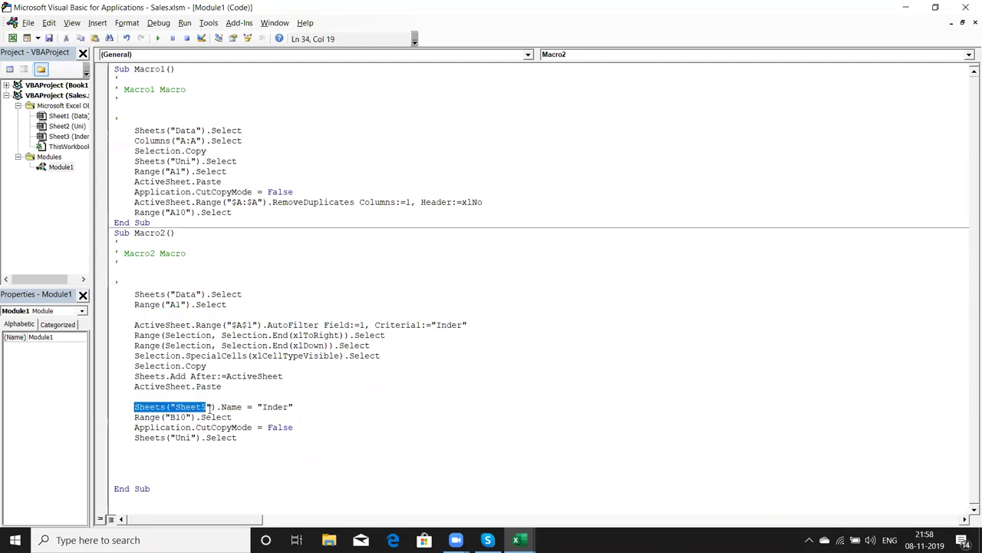
{"action": "key", "text": "ctrl+v"}
- Remove the leftover blank lines and fix the ActiveSheet.Name line's indentation
{"action": "left_click", "coordinate": [206, 456]}
{"action": "left_click", "coordinate": [186, 416]}
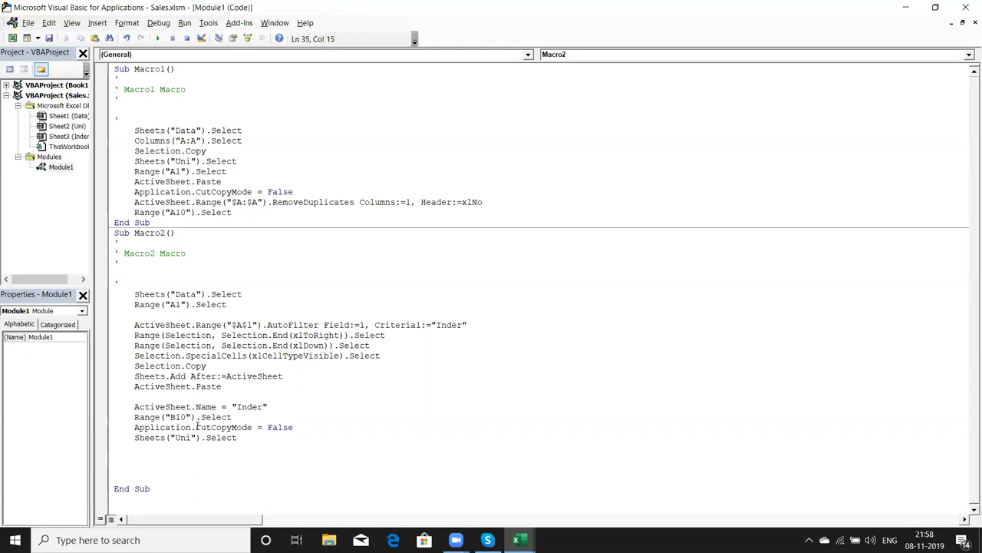
{"action": "left_click", "coordinate": [161, 397]}
{"action": "key", "text": "Delete"}
{"action": "key", "text": "Delete"}
{"action": "key", "text": "Delete"}
{"action": "key", "text": "Delete"}
{"action": "key", "text": "Delete"}
{"action": "key", "text": "Up"}
{"action": "key", "text": "Up"}
{"action": "key", "text": "Up"}
{"action": "key", "text": "Down"}
{"action": "key", "text": "Down"}
{"action": "key", "text": "Delete"}
{"action": "key", "text": "Delete"}
{"action": "key", "text": "Delete"}
{"action": "key", "text": "Delete"}
{"action": "key", "text": "Delete"}
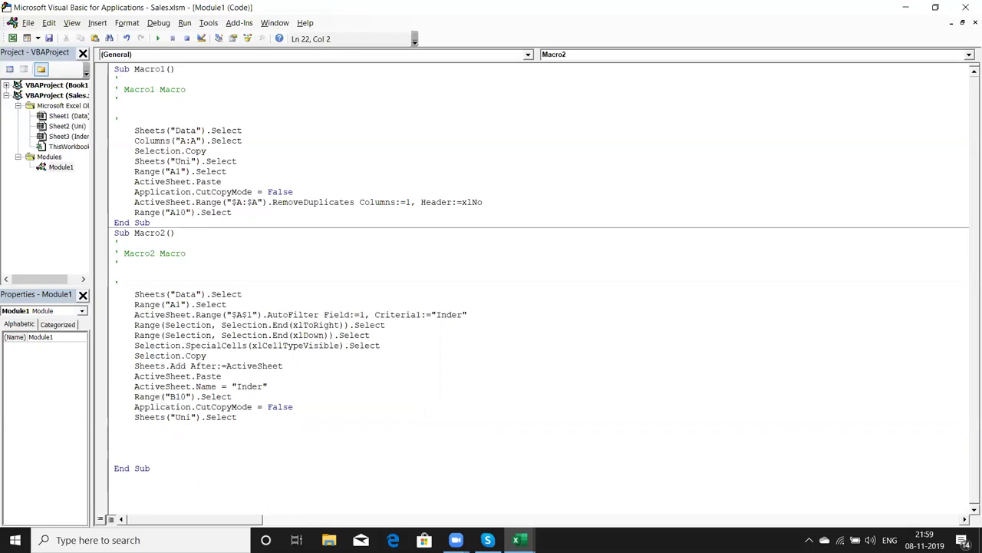
- Insert blank lines above the recorded code and begin the For i = 2 To loop header, checking the last name in column A
{"action": "key", "text": "Right"}
{"action": "key", "text": "Right"}
{"action": "key", "text": "Return"}
{"action": "key", "text": "Return"}
{"action": "key", "text": "Up"}
{"action": "key", "text": "Up"}
{"action": "type", "text": "for i ="}
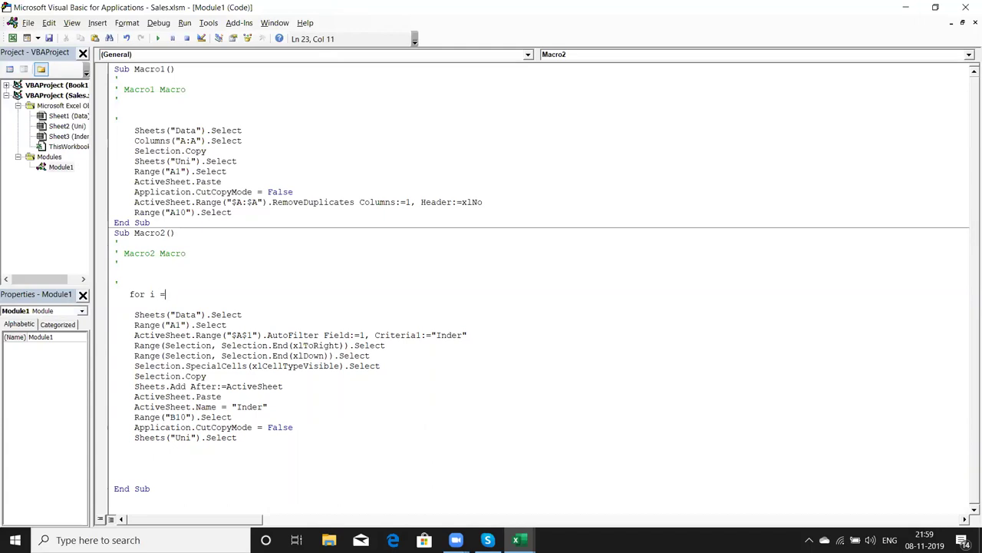
{"action": "type", "text": " to"}
{"action": "key", "text": "alt+F11"}
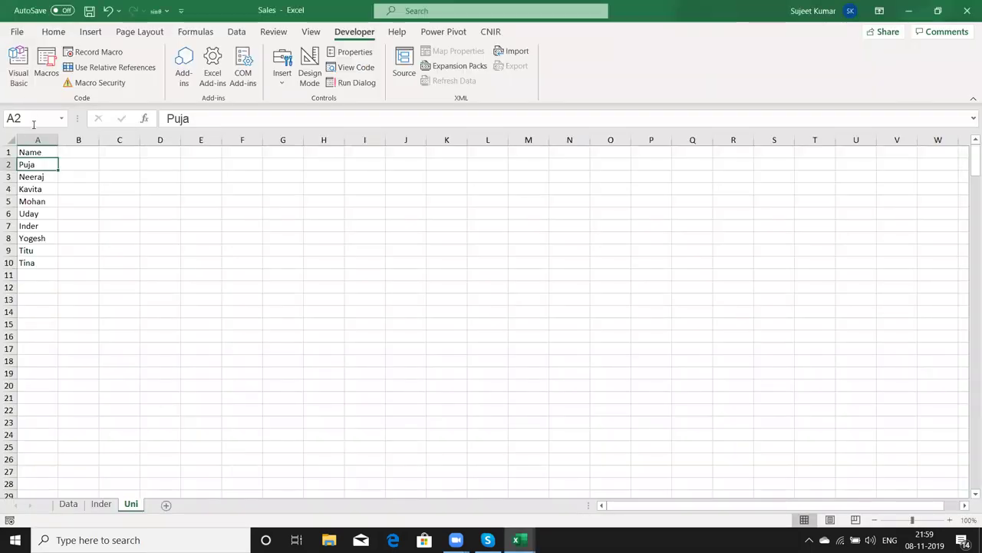
{"action": "left_click", "coordinate": [42, 261]}
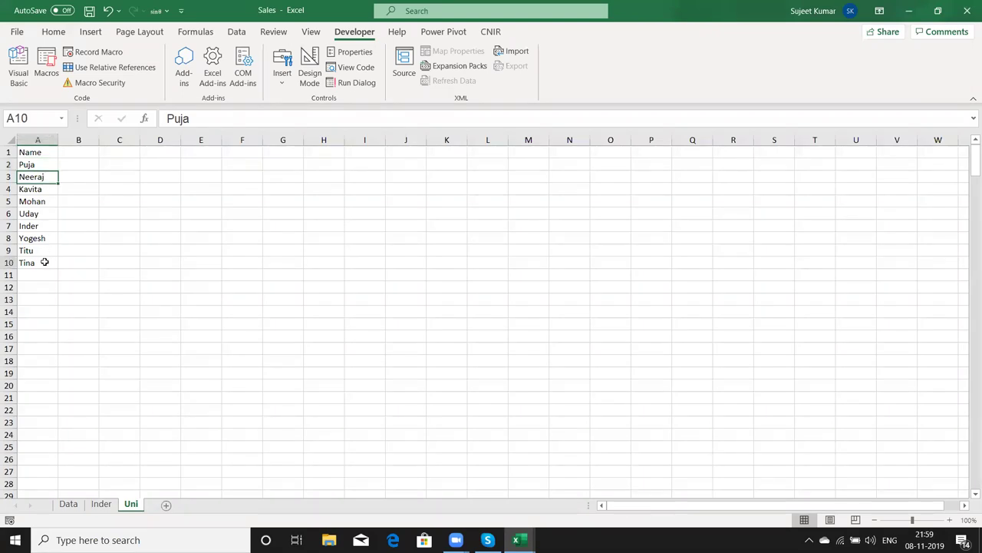
{"action": "key", "text": "alt+Tab"}
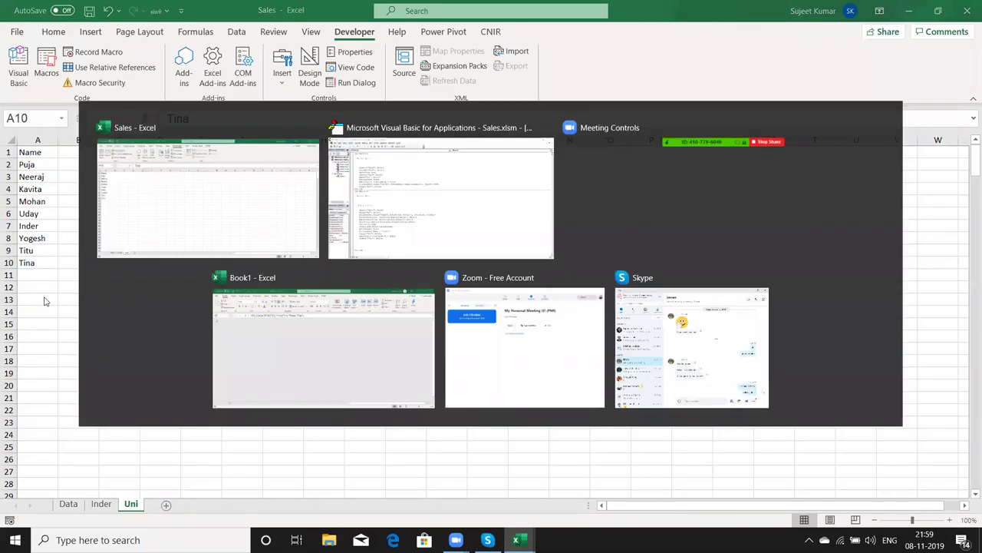
- Complete the header with Range("A65000").End(xlUp).Row and add blank lines around it
{"action": "type", "text": "range"}
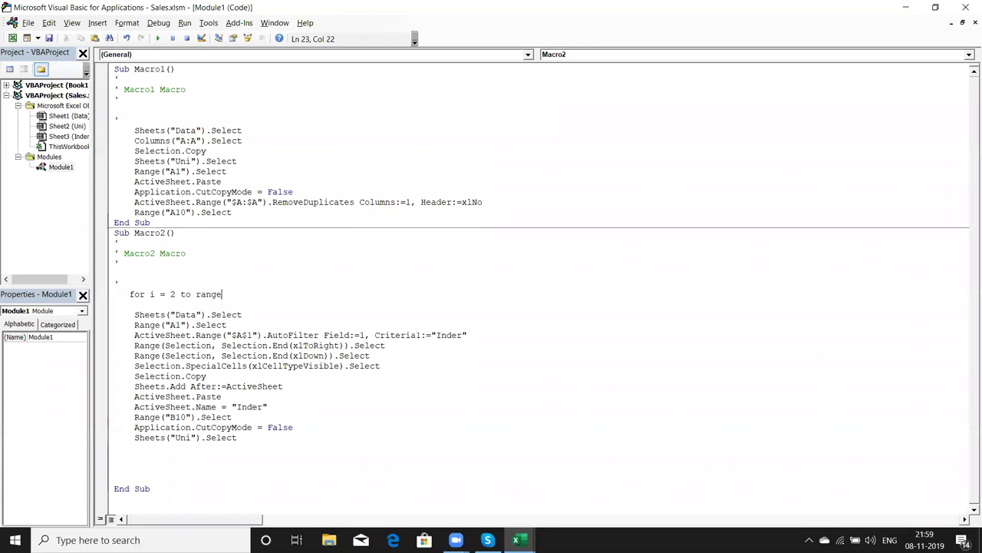
{"action": "type", "text": "(\"A"}
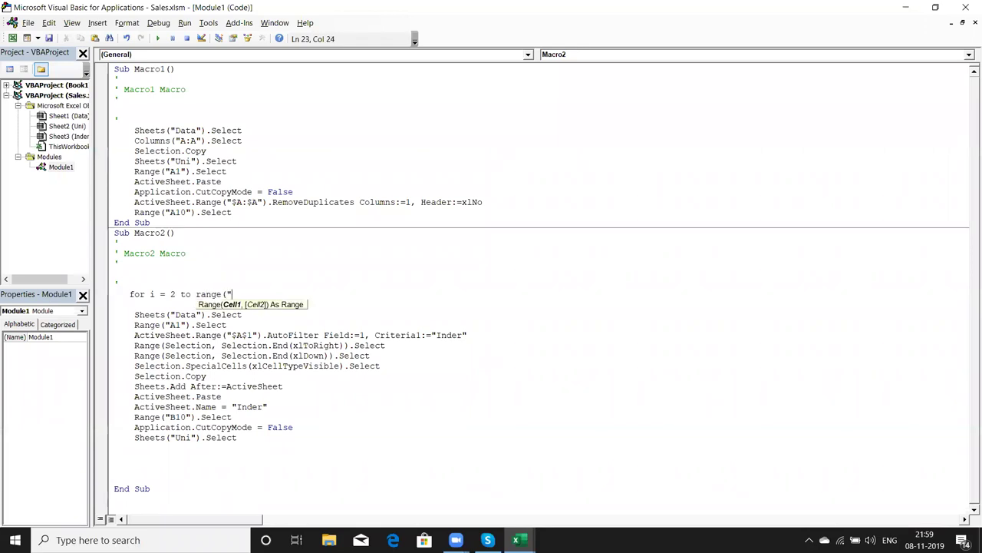
{"action": "type", "text": "65000\").en"}
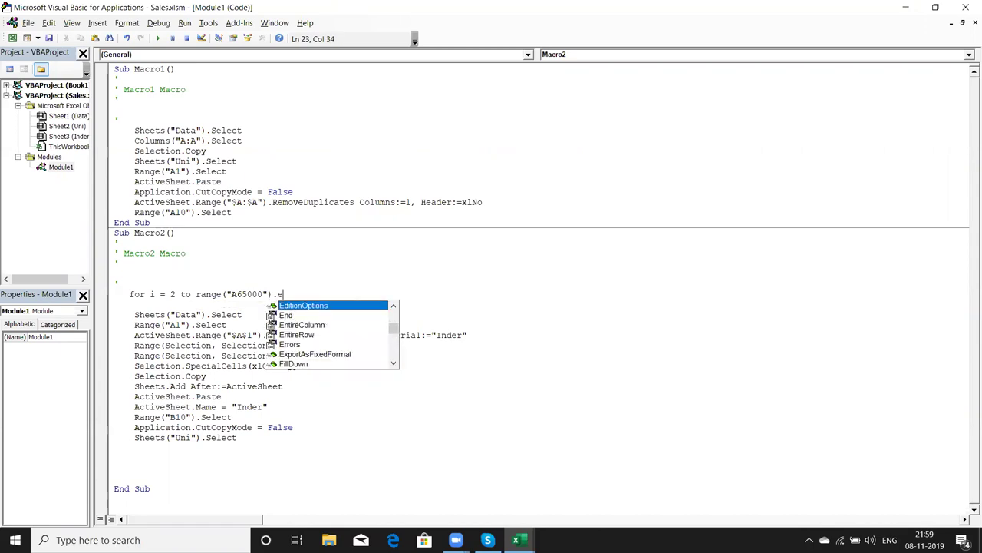
{"action": "key", "text": "Tab"}
{"action": "type", "text": "("}
{"action": "key", "text": "Down"}
{"action": "key", "text": "Down"}
{"action": "key", "text": "Down"}
{"action": "key", "text": "Tab"}
{"action": "type", "text": ").row"}
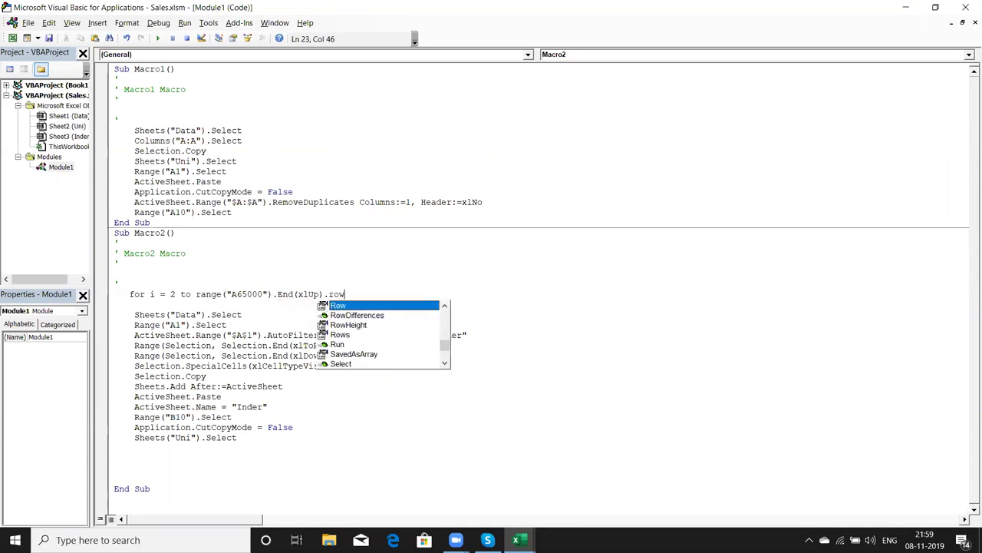
{"action": "key", "text": "Escape"}
{"action": "key", "text": "Down"}
{"action": "key", "text": "Down"}
{"action": "key", "text": "Down"}
{"action": "key", "text": "Down"}
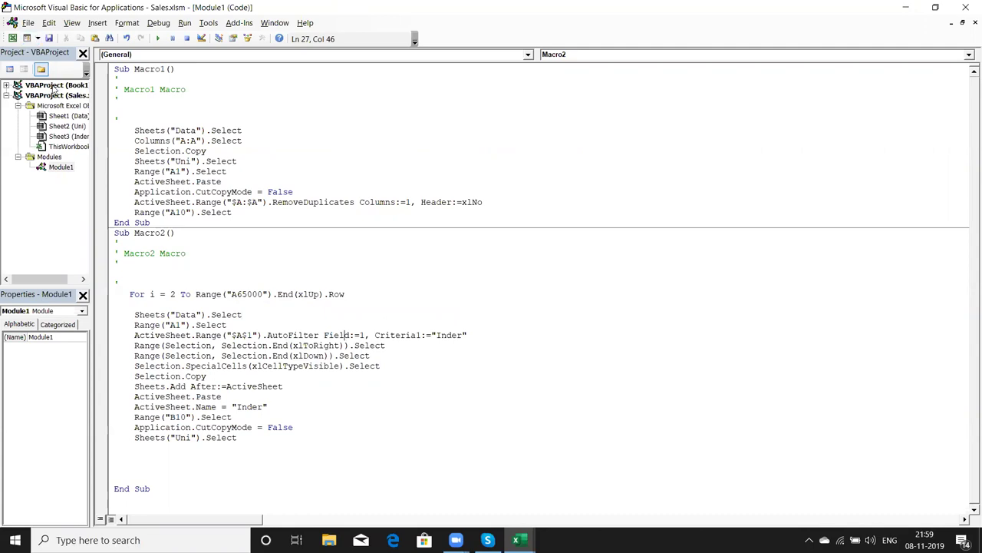
{"action": "left_click", "coordinate": [144, 304]}
{"action": "key", "text": "Return"}
{"action": "key", "text": "Up"}
{"action": "key", "text": "Up"}
{"action": "key", "text": "Return"}
- Declare Dim nm As String on a new line above the loop
{"action": "key", "text": "Return"}
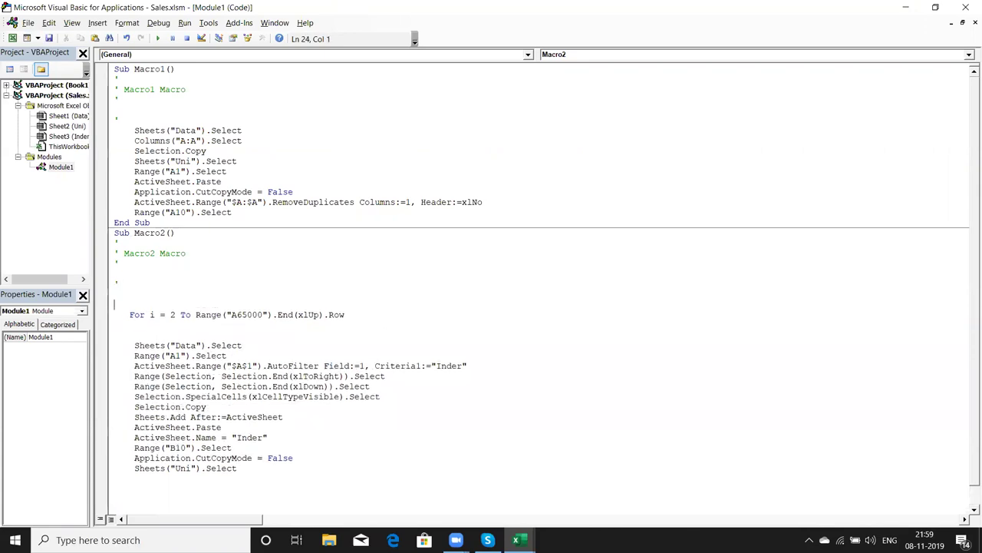
{"action": "key", "text": "Return"}
{"action": "key", "text": "Up"}
{"action": "key", "text": "Up"}
{"action": "type", "text": "d"}
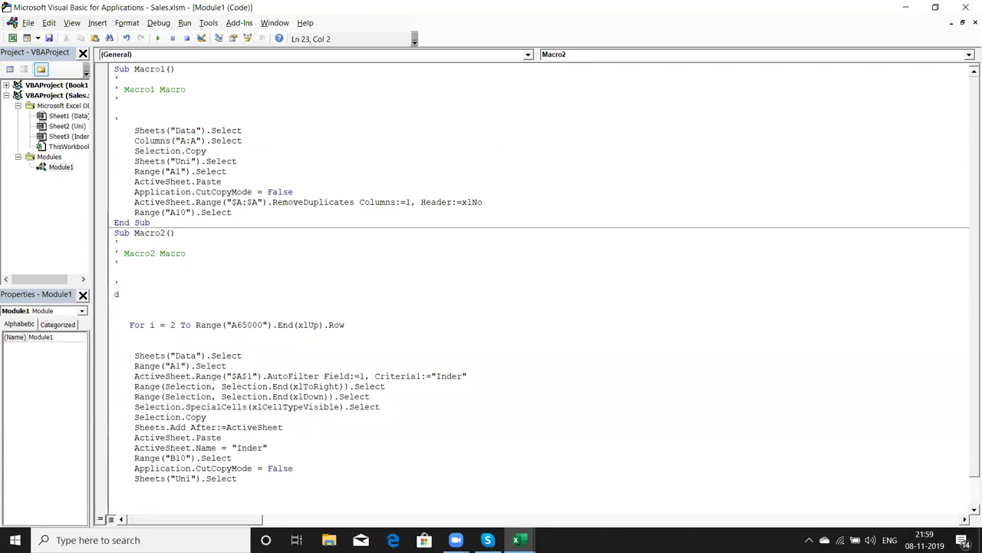
{"action": "type", "text": "im nm as "}
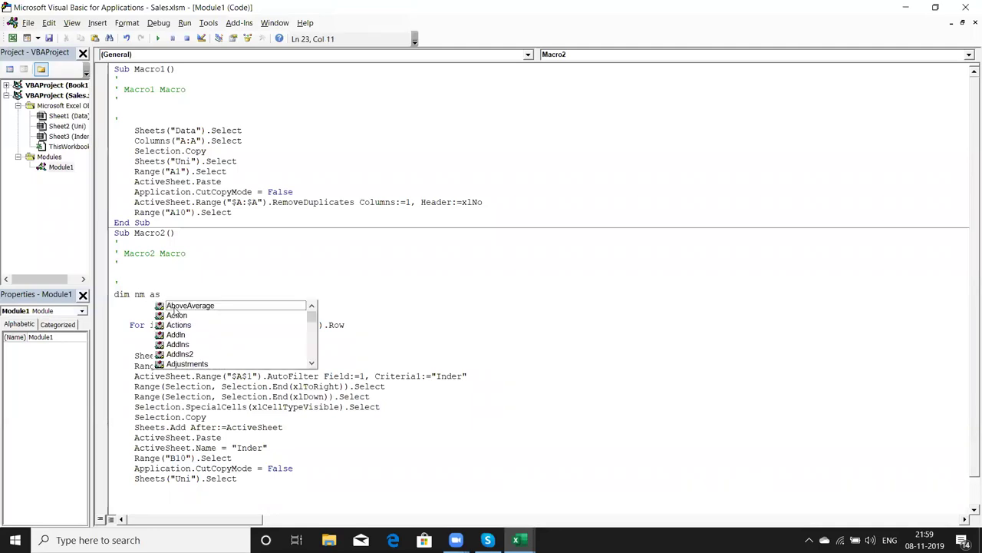
{"action": "type", "text": "str"}
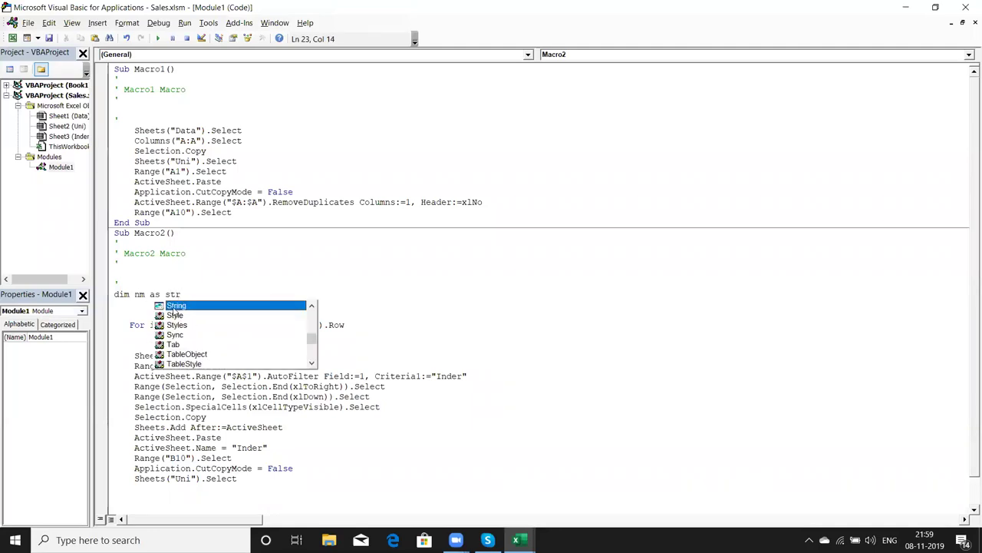
{"action": "key", "text": "Return"}
- Under the For line, assign nm = Sheets("Uni").Range("A" & i).Value
{"action": "key", "text": "Down"}
{"action": "key", "text": "Down"}
{"action": "key", "text": "Down"}
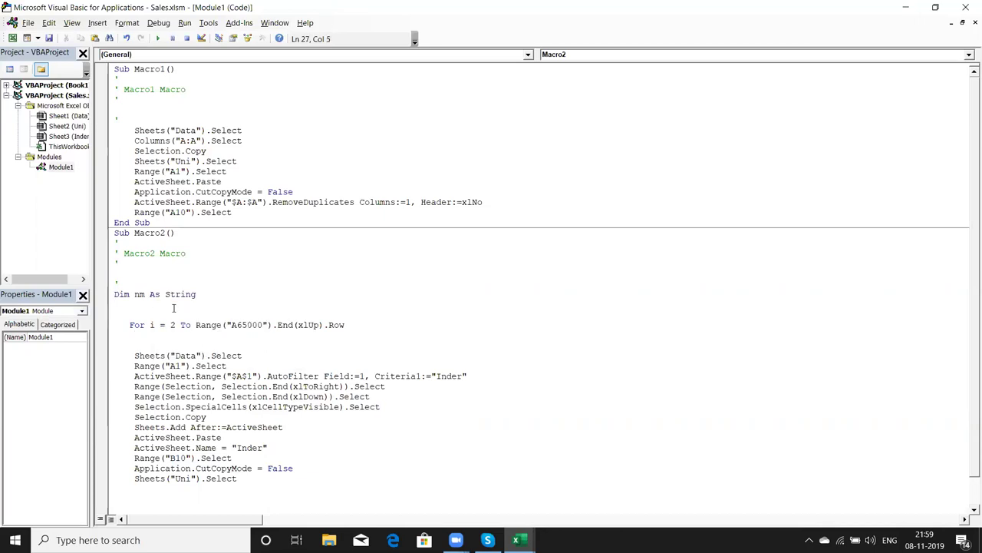
{"action": "type", "text": "nm"}
{"action": "type", "text": "="}
{"action": "type", "text": "range"}
{"action": "key", "text": "BackSpace"}
{"action": "key", "text": "BackSpace"}
{"action": "key", "text": "BackSpace"}
{"action": "key", "text": "BackSpace"}
{"action": "type", "text": "sheets(\"U"}
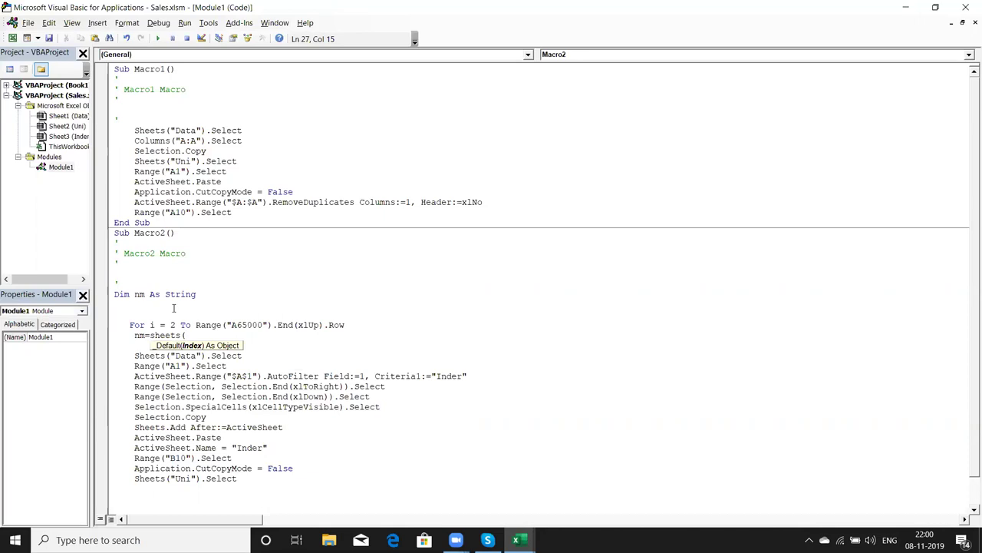
{"action": "type", "text": "ni"}
{"action": "type", "text": "\""}
{"action": "left_click", "coordinate": [212, 335]}
{"action": "type", "text": ")"}
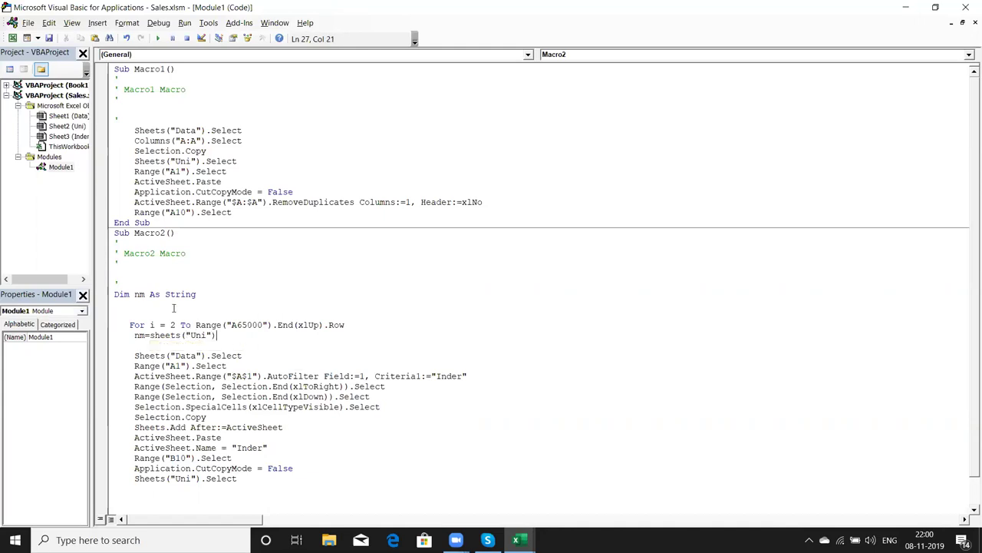
{"action": "type", "text": ".r"}
{"action": "type", "text": "ange(\""}
{"action": "type", "text": "A\""}
{"action": "type", "text": "io"}
{"action": "type", "text": "ue"}
{"action": "key", "text": "Return"}
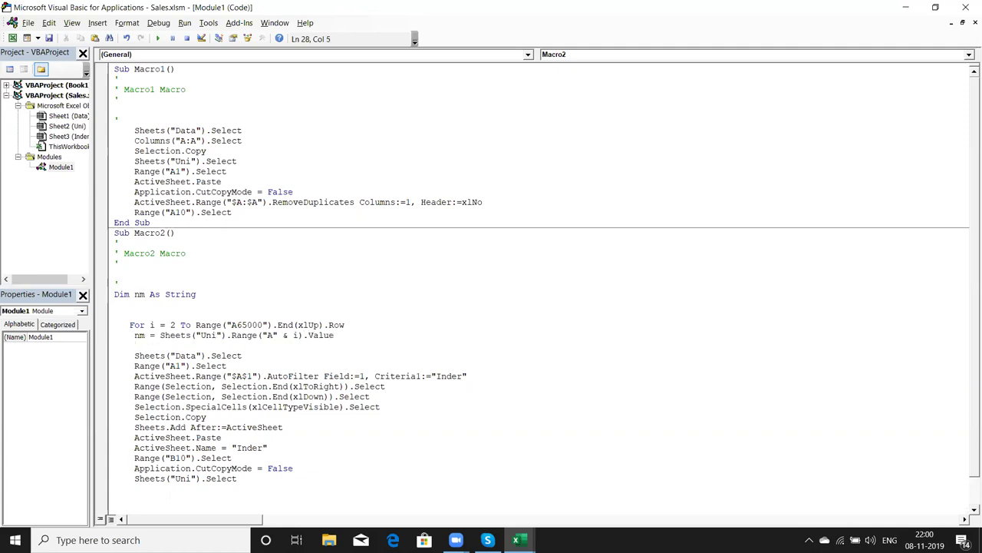
- Replace the hard-coded "Inder" with nm in Criteria1 and in ActiveSheet.Name
{"action": "left_click_drag", "start_coordinate": [432, 376], "coordinate": [476, 378]}
{"action": "type", "text": "n"}
{"action": "left_click", "coordinate": [402, 396]}
{"action": "left_click_drag", "start_coordinate": [233, 446], "coordinate": [282, 447]}
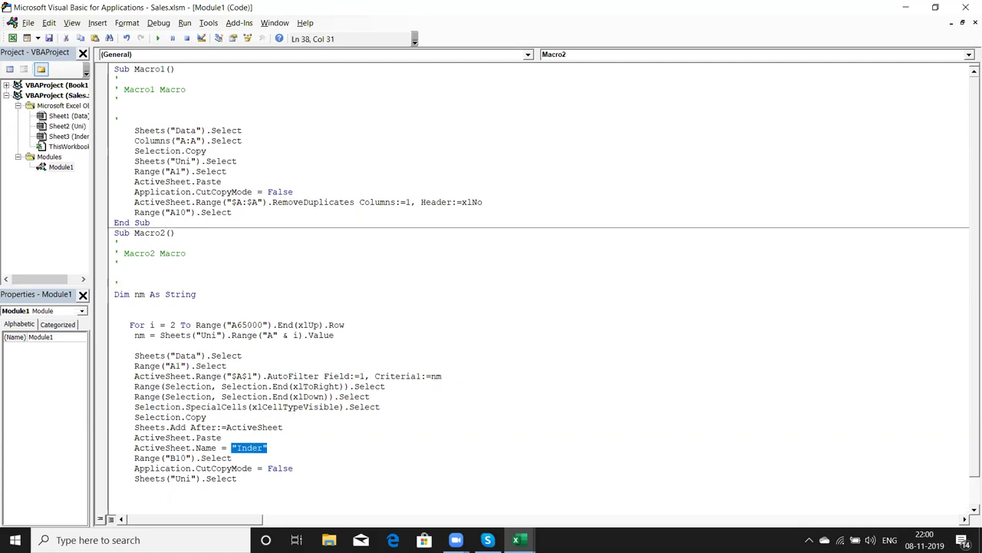
{"action": "type", "text": "nm"}
- Add Next i after the last copied line to close the loop, then return to Excel
{"action": "scroll", "coordinate": [314, 448], "scroll_direction": "down", "scroll_amount": 1}
{"action": "left_click", "coordinate": [241, 456]}
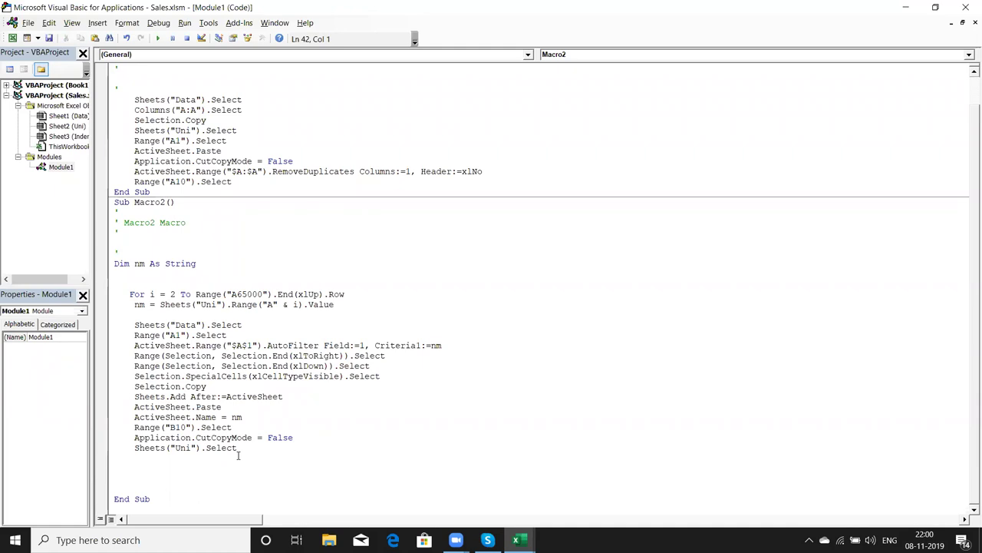
{"action": "key", "text": "Return"}
{"action": "type", "text": "next i"}
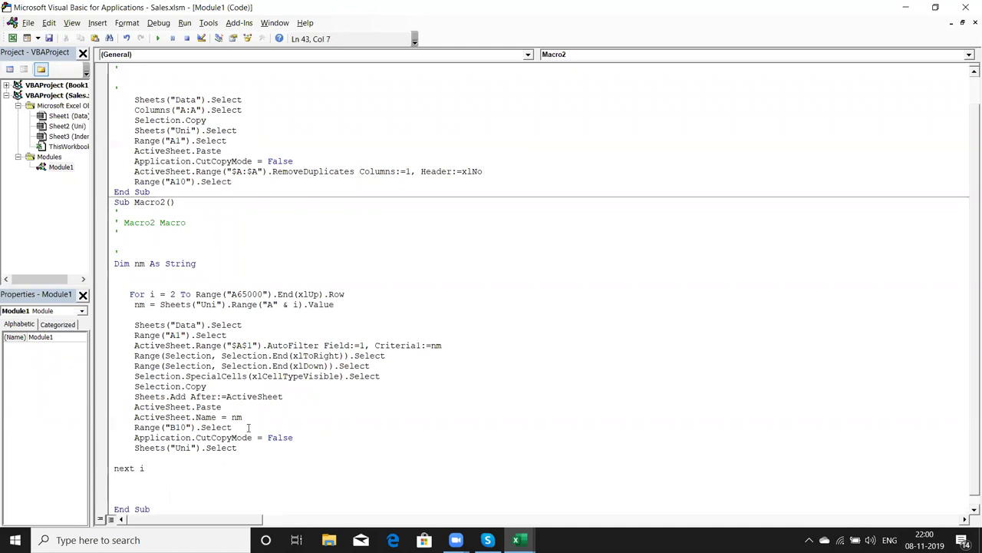
{"action": "left_click", "coordinate": [248, 399]}
{"action": "scroll", "coordinate": [325, 423], "scroll_direction": "up", "scroll_amount": 1}
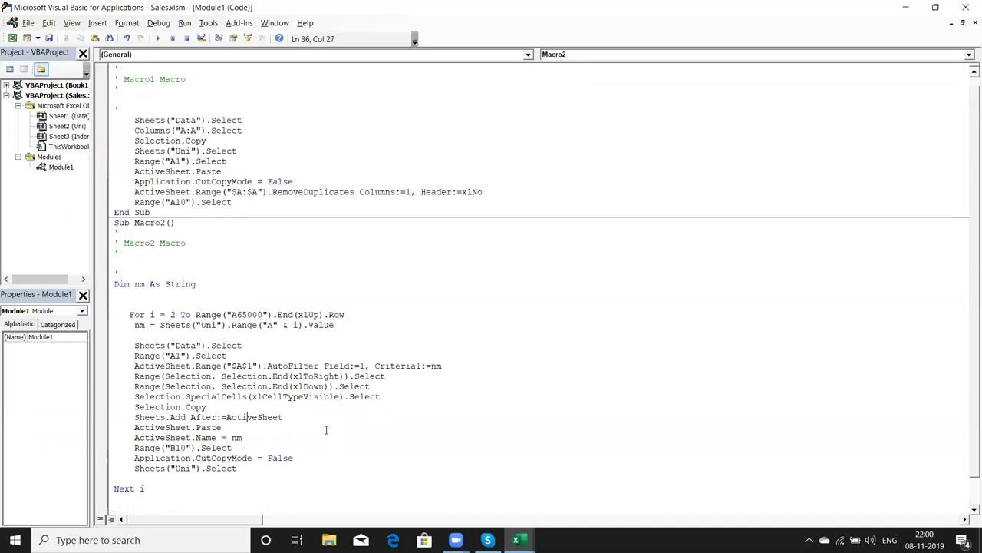
{"action": "scroll", "coordinate": [326, 422], "scroll_direction": "up", "scroll_amount": 2}
{"action": "key", "text": "alt+F11"}
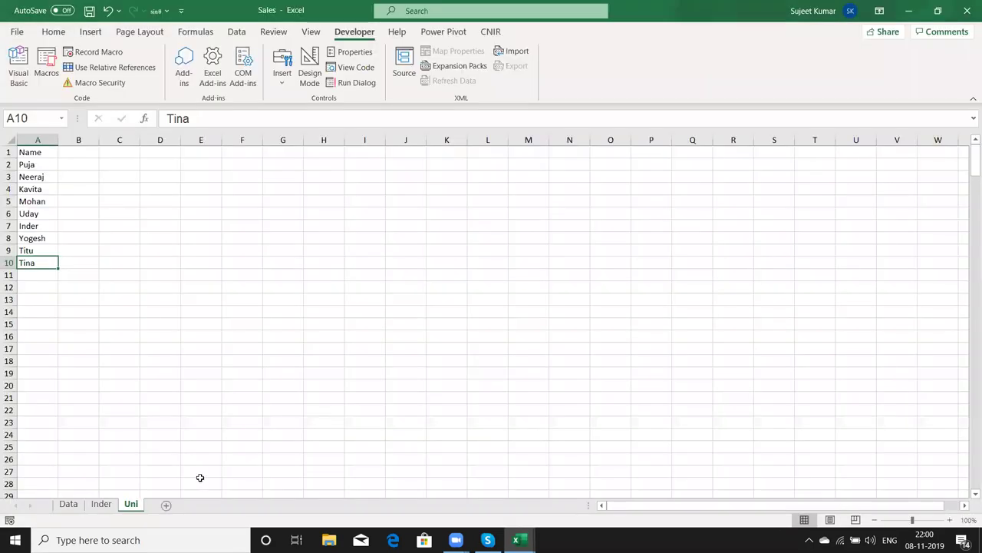
- Delete the old Inder sheet
{"action": "left_click", "coordinate": [98, 507]}
{"action": "right_click", "coordinate": [97, 506]}
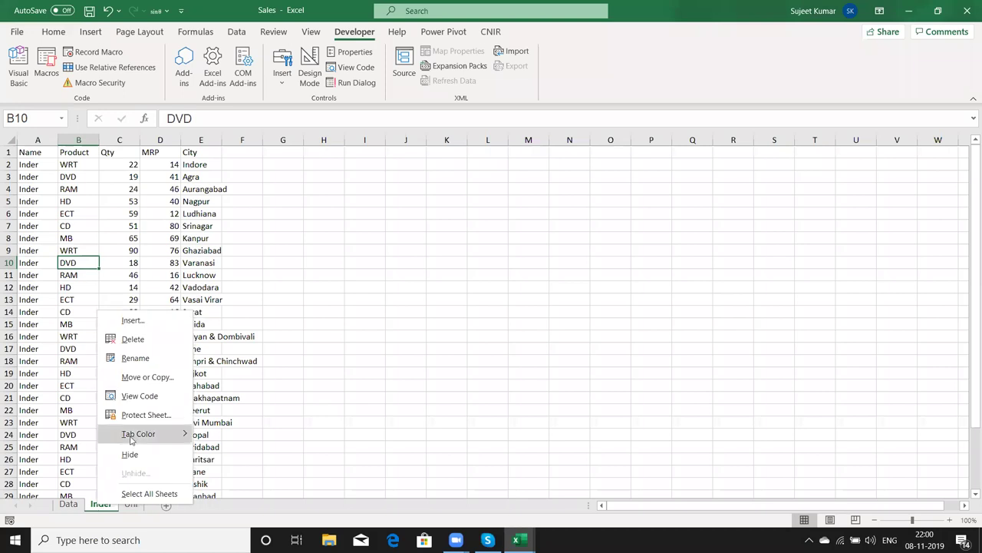
{"action": "left_click", "coordinate": [126, 340]}
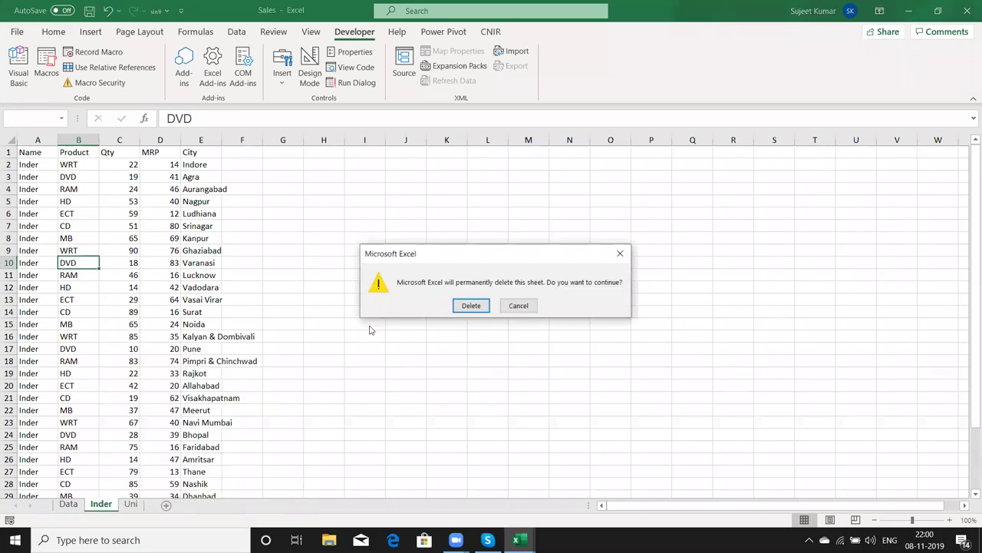
{"action": "left_click", "coordinate": [468, 305]}
- Run Macro2 from the Macros list to build a sheet for each name
{"action": "left_click", "coordinate": [33, 164]}
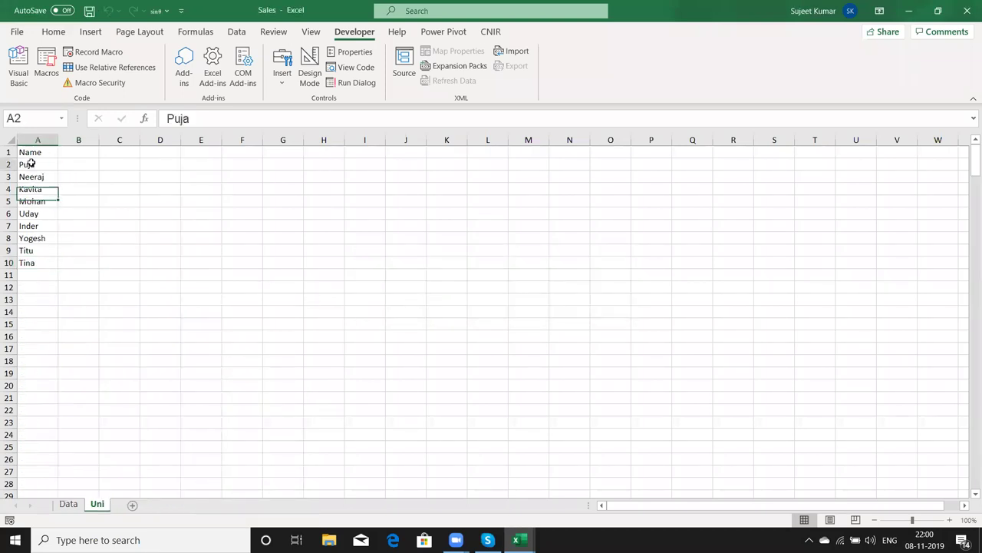
{"action": "left_click", "coordinate": [46, 63]}
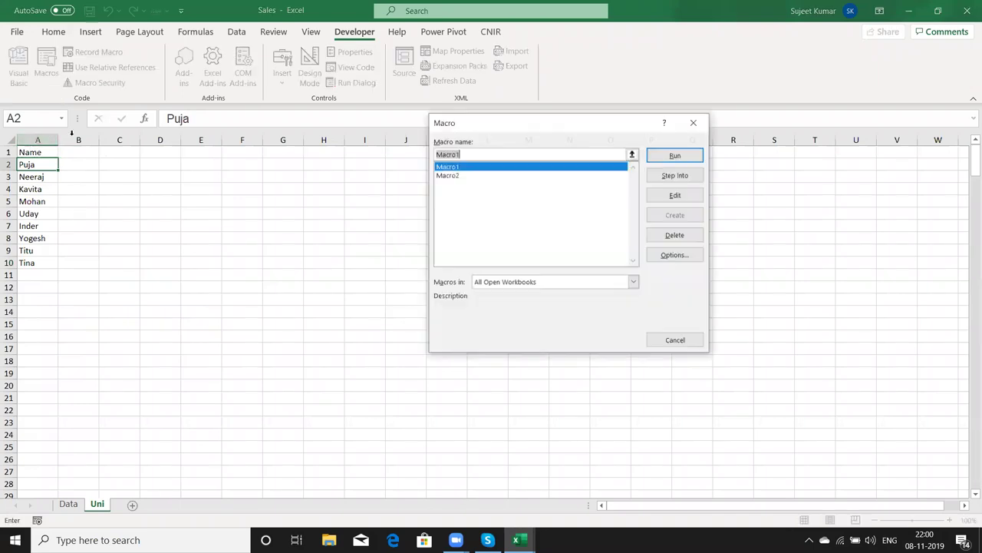
{"action": "left_click", "coordinate": [445, 175]}
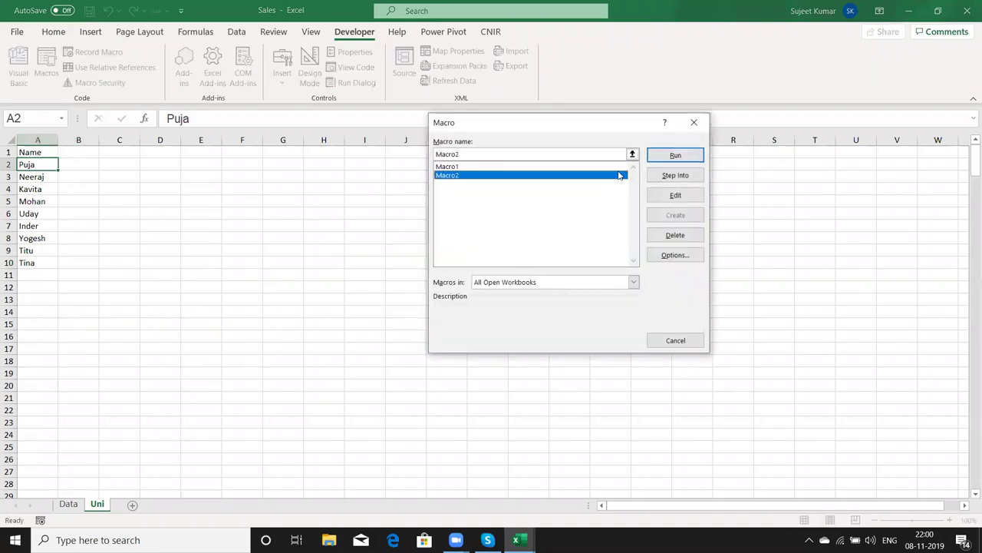
{"action": "left_click", "coordinate": [676, 156]}
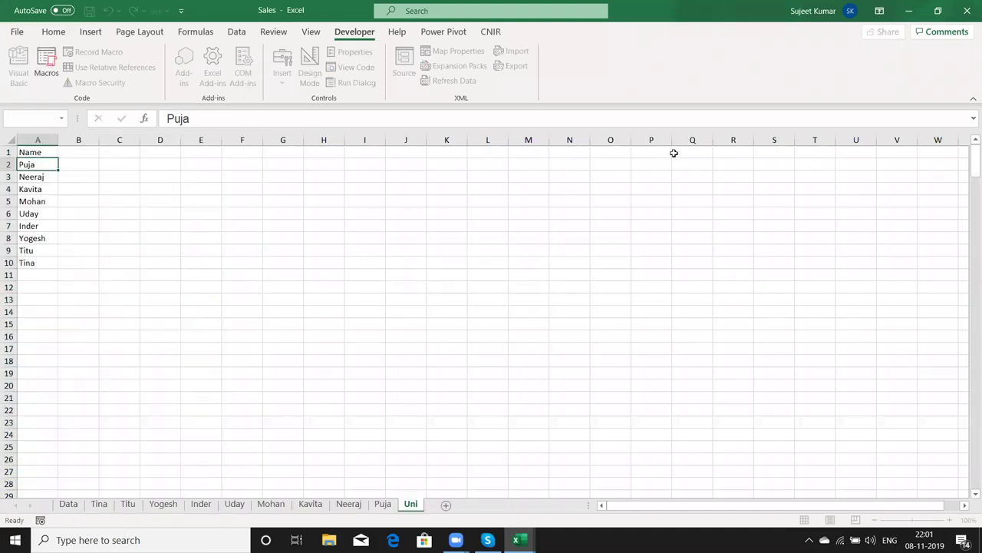
- Review the copied rows on the Tina, Yogesh, Inder, Uday, Mohan, Kavita, Neeraj and Puja sheets
{"action": "left_click", "coordinate": [99, 504]}
{"action": "left_click", "coordinate": [163, 503]}
{"action": "left_click", "coordinate": [200, 503]}
{"action": "left_click", "coordinate": [232, 505]}
{"action": "left_click", "coordinate": [270, 504]}
{"action": "left_click", "coordinate": [310, 504]}
{"action": "left_click", "coordinate": [345, 505]}
{"action": "left_click", "coordinate": [382, 504]}
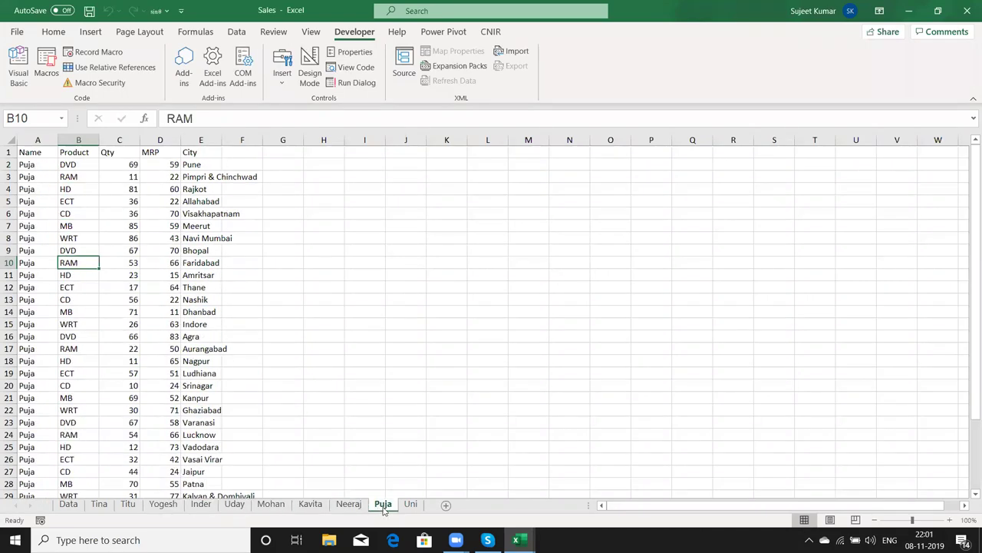
- Group the sheets Tina through Puja and delete them
{"action": "left_click", "coordinate": [98, 503], "text": "shift"}
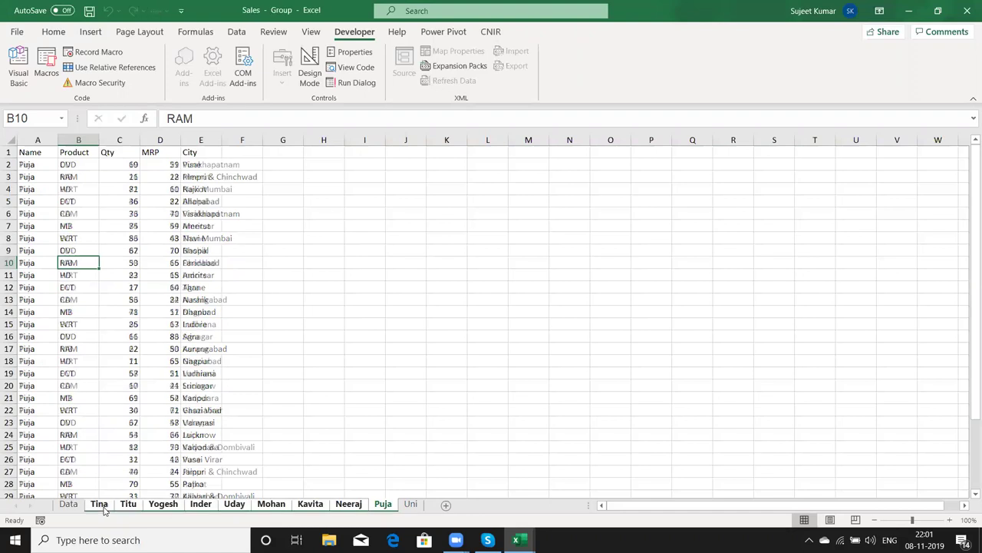
{"action": "right_click", "coordinate": [98, 504]}
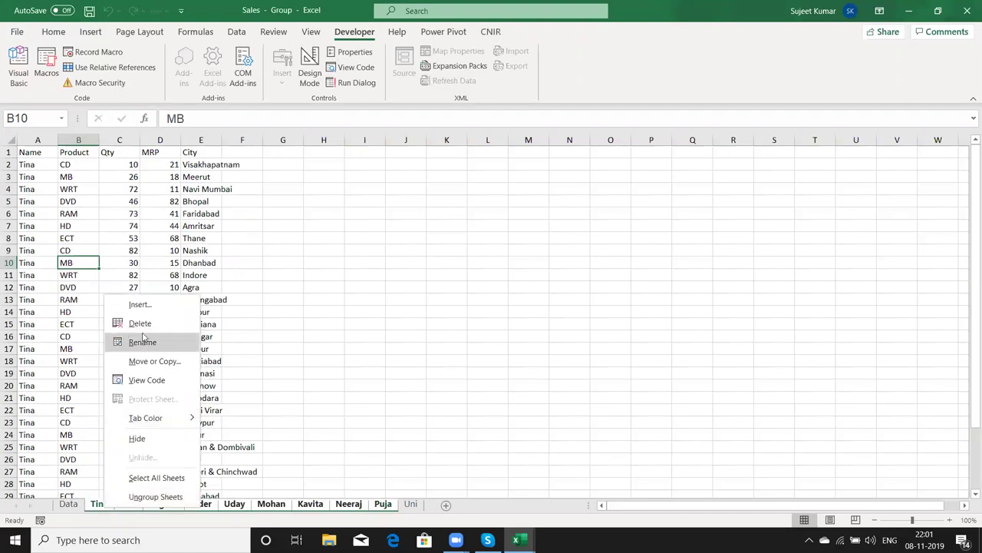
{"action": "left_click", "coordinate": [140, 323]}
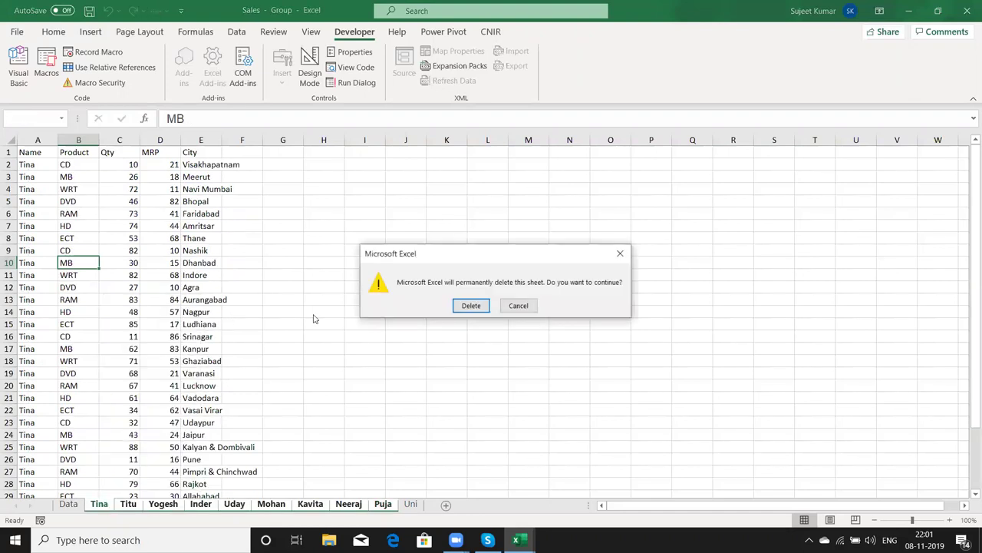
{"action": "left_click", "coordinate": [471, 305]}
- Copy the Sheets("Uni").Select line and paste it under Dim nm As String, before the loop
{"action": "key", "text": "alt+F11"}
{"action": "scroll", "coordinate": [253, 360], "scroll_direction": "down", "scroll_amount": 2}
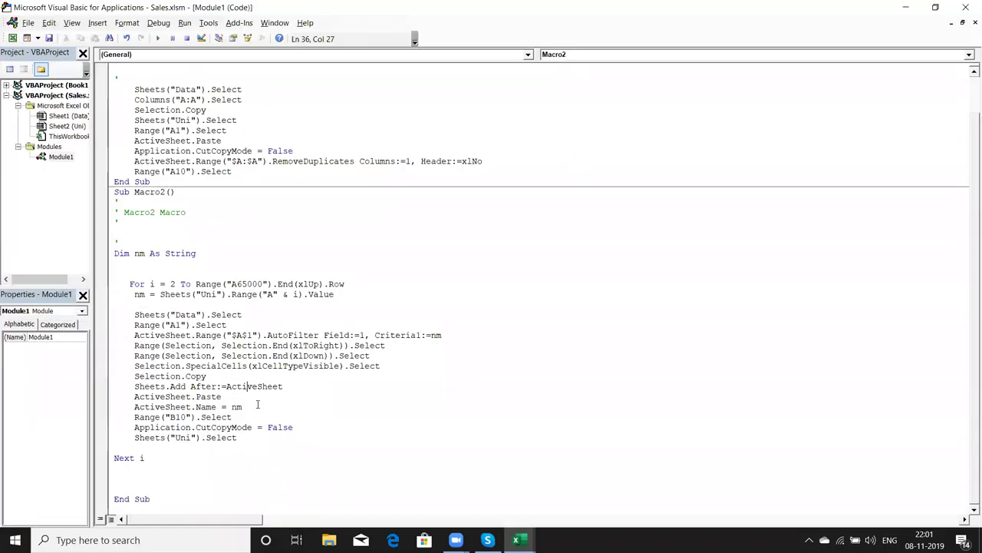
{"action": "left_click", "coordinate": [169, 447]}
{"action": "key", "text": "Return"}
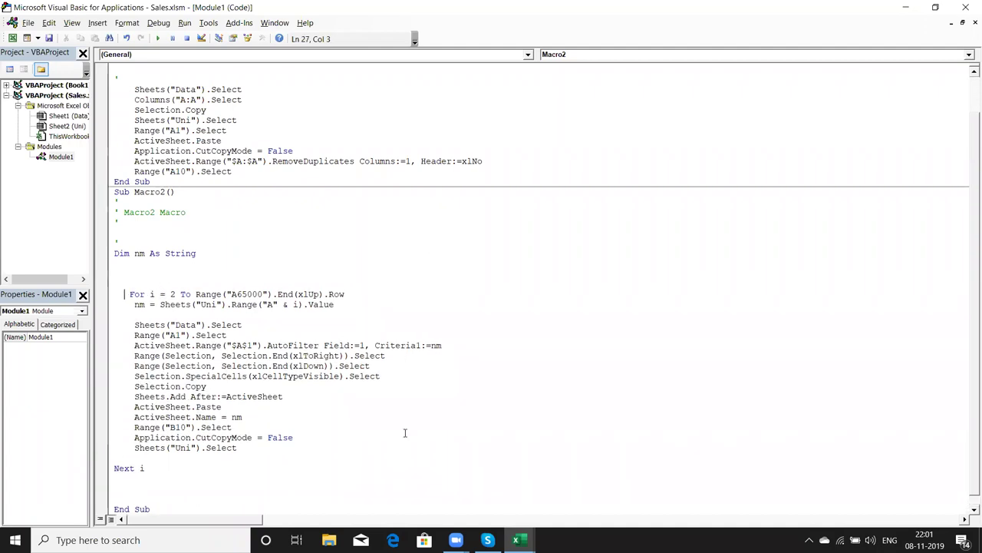
{"action": "left_click_drag", "start_coordinate": [238, 448], "coordinate": [132, 448]}
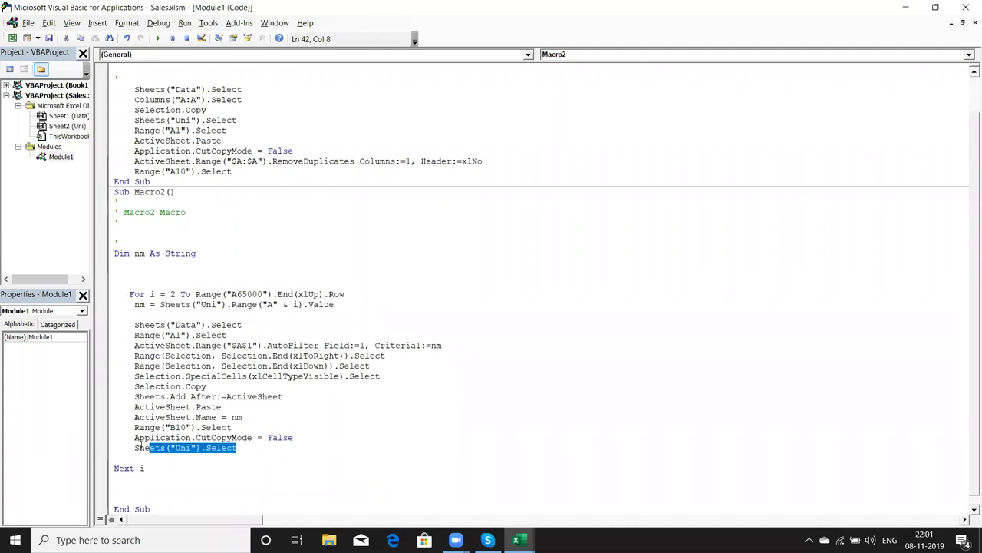
{"action": "key", "text": "ctrl+c"}
{"action": "left_click", "coordinate": [163, 263]}
{"action": "key", "text": "ctrl+v"}
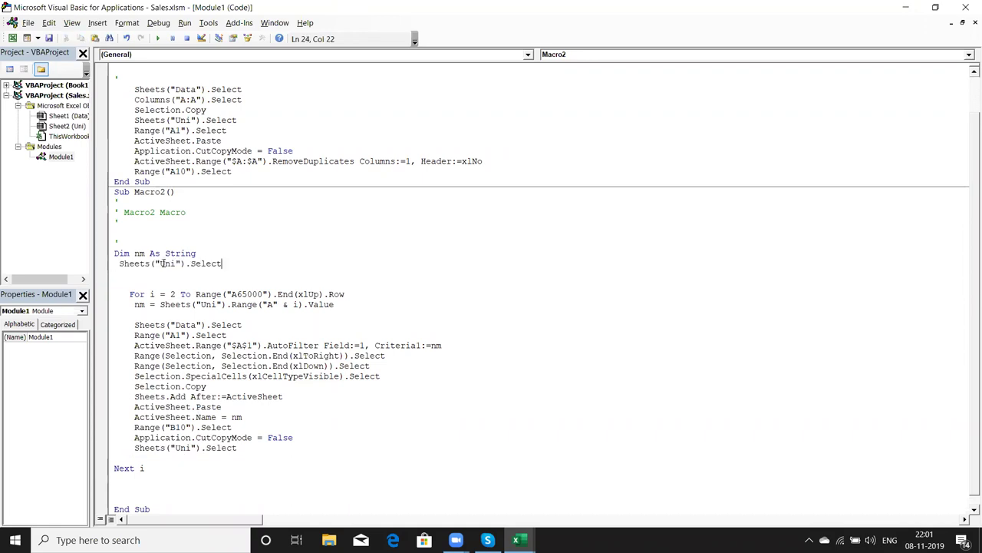
- Add empty lines after Macro2's End Sub at the end of the module and review Macro1's body
{"action": "left_click", "coordinate": [164, 311]}
{"action": "key", "text": "ctrl+End"}
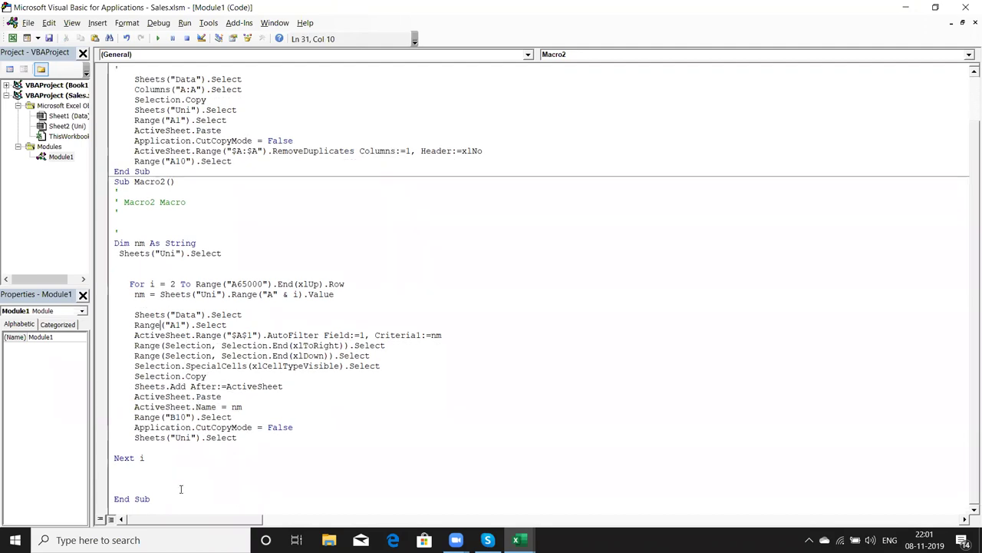
{"action": "key", "text": "Return"}
{"action": "key", "text": "Return"}
{"action": "key", "text": "Return"}
{"action": "key", "text": "Return"}
{"action": "key", "text": "Return"}
{"action": "key", "text": "Return"}
{"action": "scroll", "coordinate": [216, 254], "scroll_direction": "up", "scroll_amount": 2}
{"action": "scroll", "coordinate": [216, 254], "scroll_direction": "up", "scroll_amount": 2}
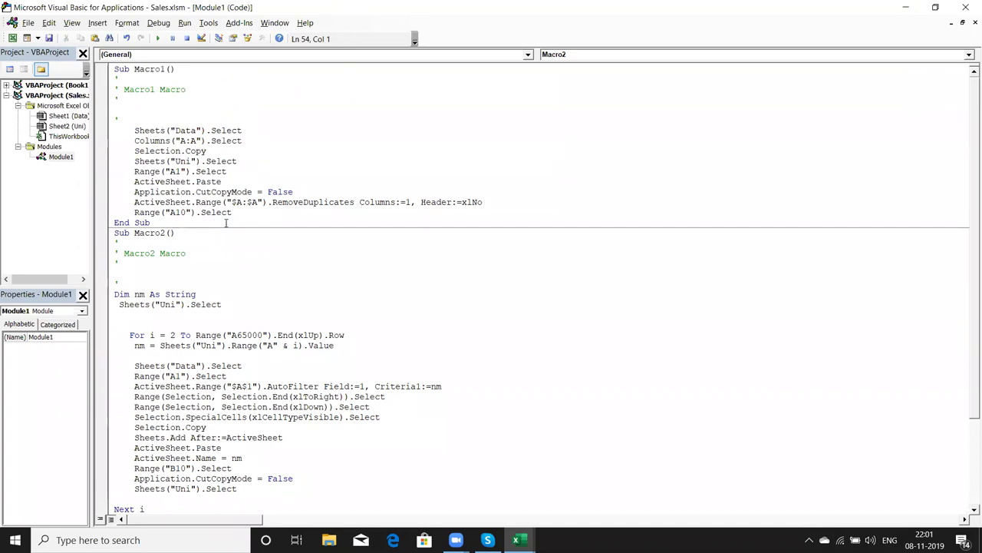
{"action": "left_click_drag", "start_coordinate": [231, 213], "coordinate": [120, 119]}
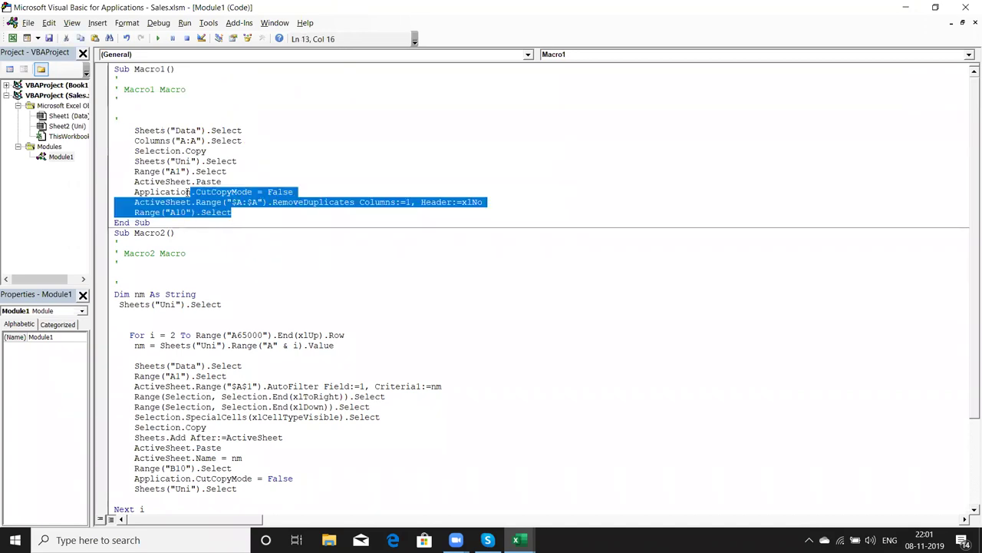
{"action": "left_click", "coordinate": [129, 281]}
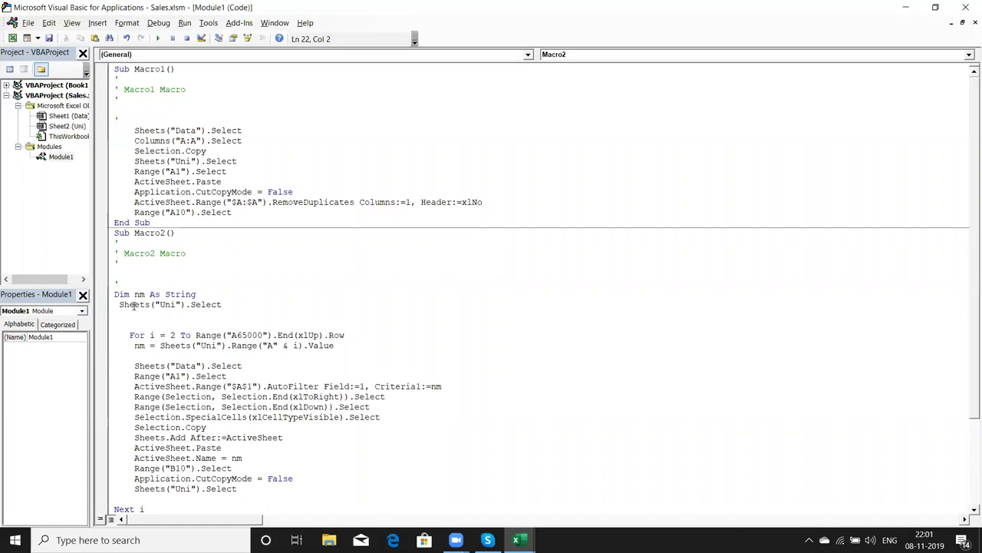
{"action": "scroll", "coordinate": [134, 306], "scroll_direction": "down", "scroll_amount": 4}
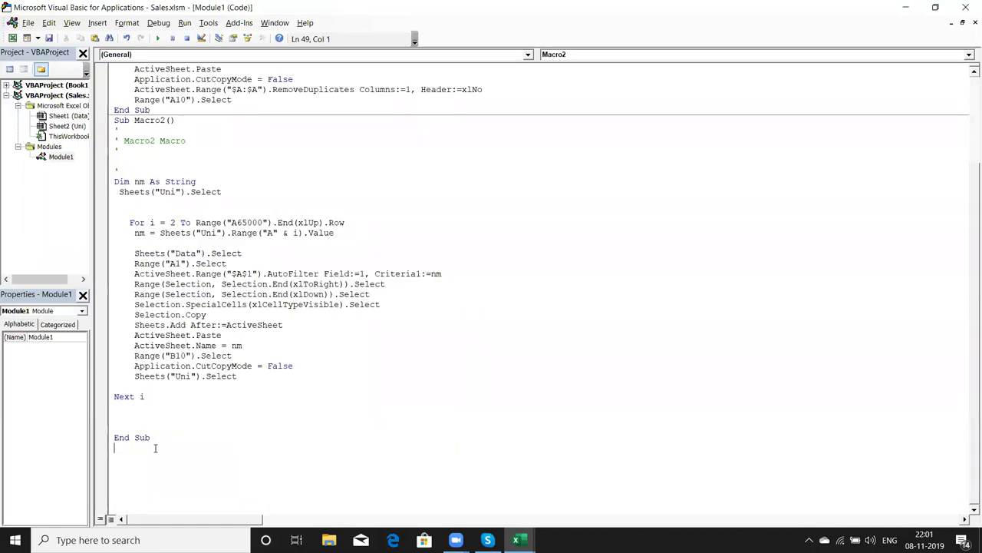
{"action": "type", "text": "sub"}
- Create Sub copy() and add a call to Macro1 inside it
{"action": "type", "text": "copy("}
{"action": "key", "text": "Return"}
{"action": "key", "text": "Return"}
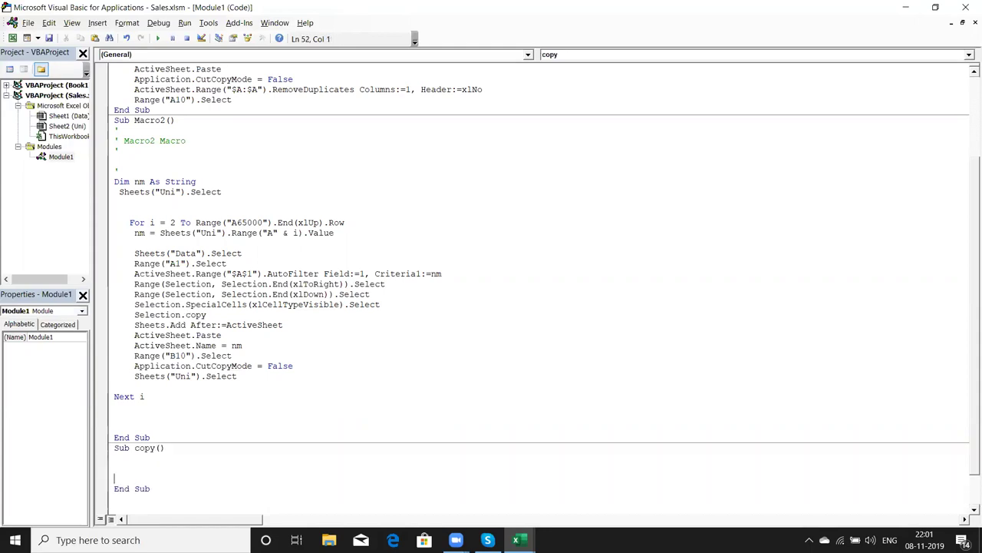
{"action": "scroll", "coordinate": [218, 370], "scroll_direction": "up", "scroll_amount": 4}
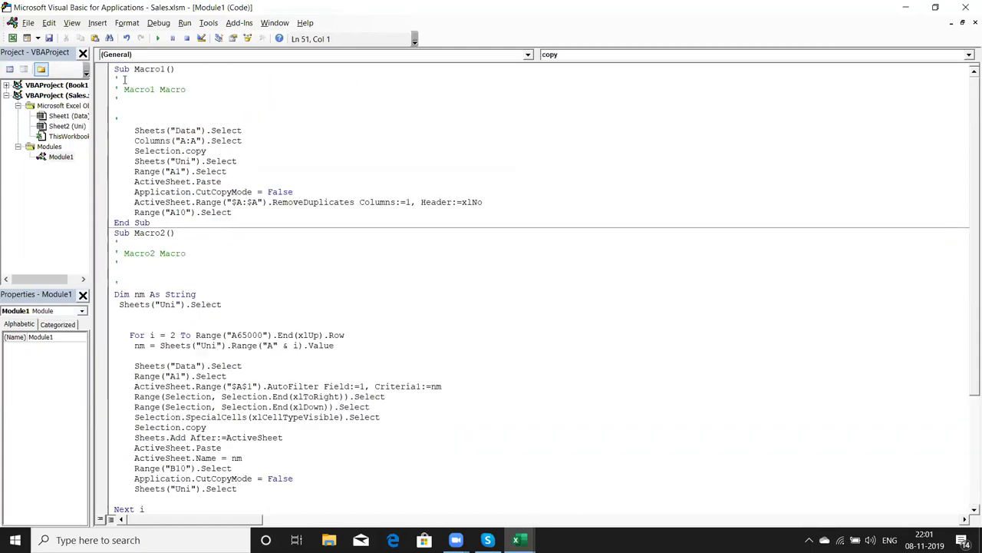
{"action": "double_click", "coordinate": [147, 69]}
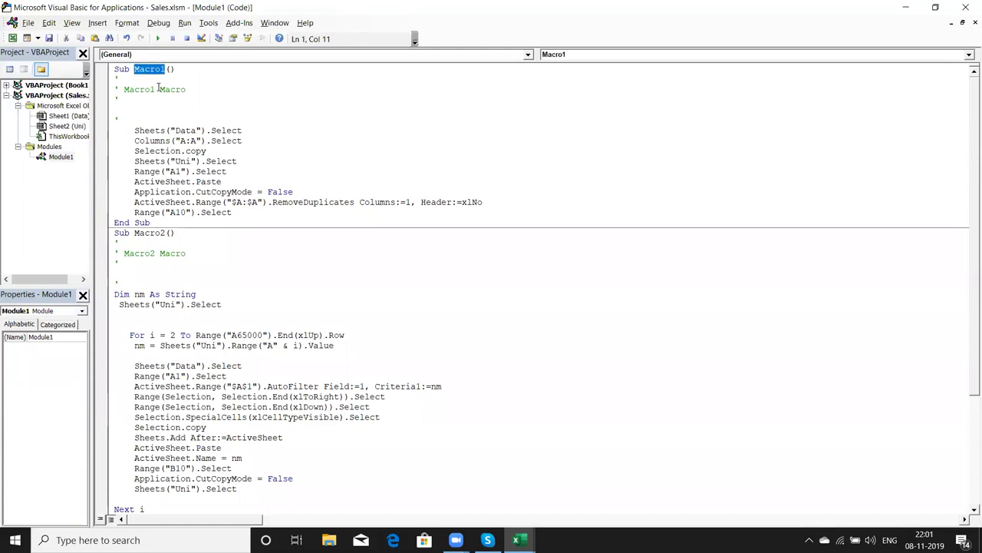
{"action": "scroll", "coordinate": [173, 307], "scroll_direction": "down", "scroll_amount": 5}
{"action": "left_click", "coordinate": [151, 416]}
{"action": "key", "text": "ctrl+v"}
- Add a call to Macro2 on the line under Macro1
{"action": "left_click", "coordinate": [197, 182]}
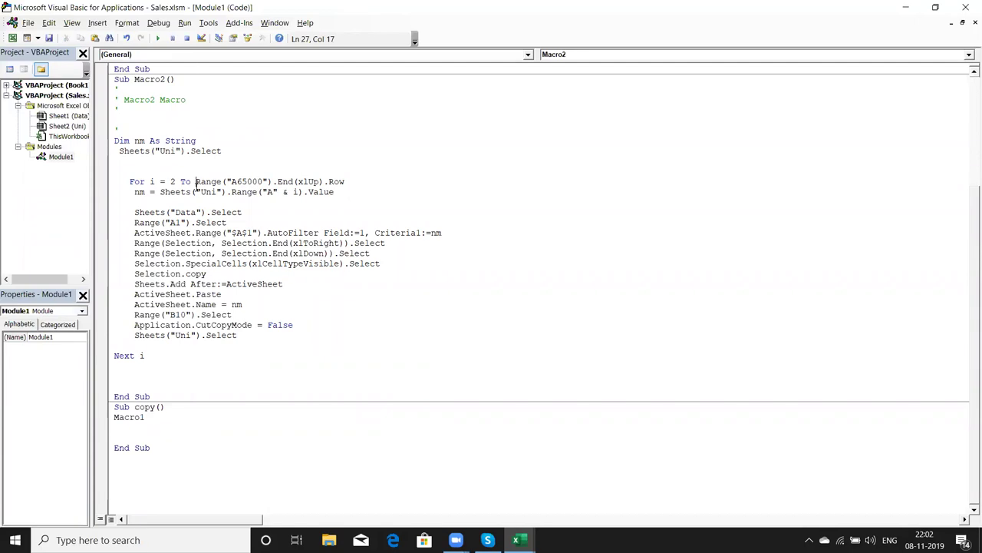
{"action": "double_click", "coordinate": [155, 82]}
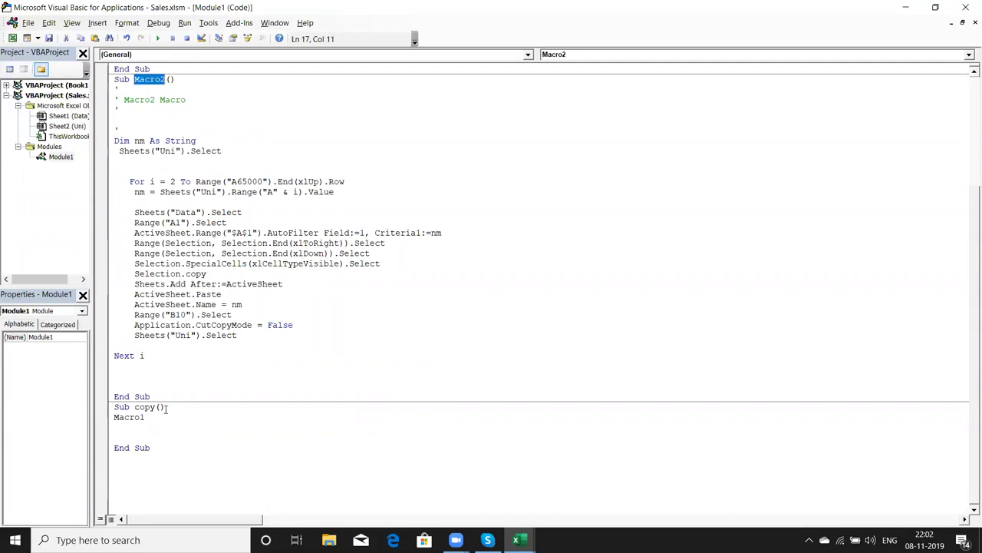
{"action": "left_click", "coordinate": [164, 407]}
{"action": "left_click", "coordinate": [153, 427]}
{"action": "key", "text": "ctrl+v"}
{"action": "left_click", "coordinate": [215, 406]}
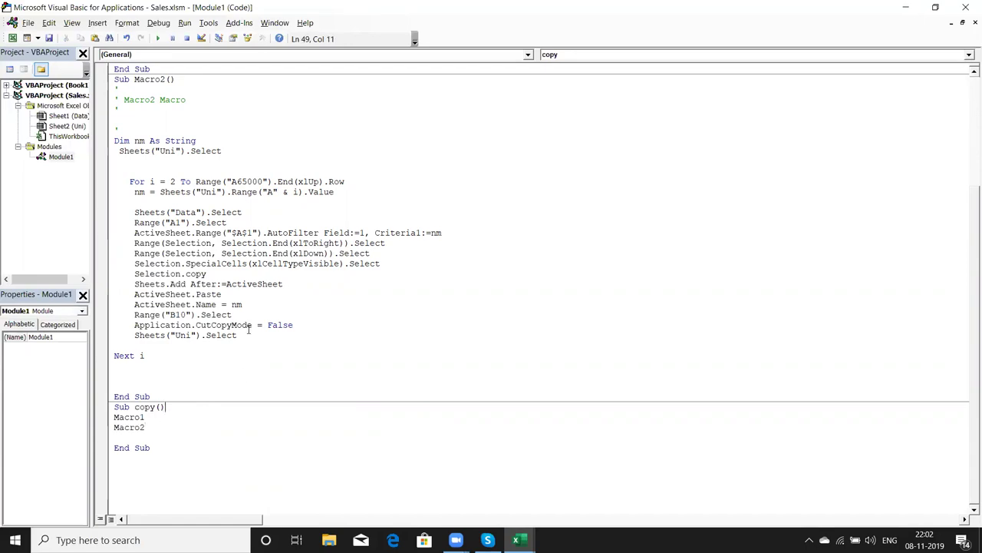
- Clear the old names from column A on the Uni sheet and run the copy macro
{"action": "key", "text": "alt+F11"}
{"action": "right_click", "coordinate": [99, 504]}
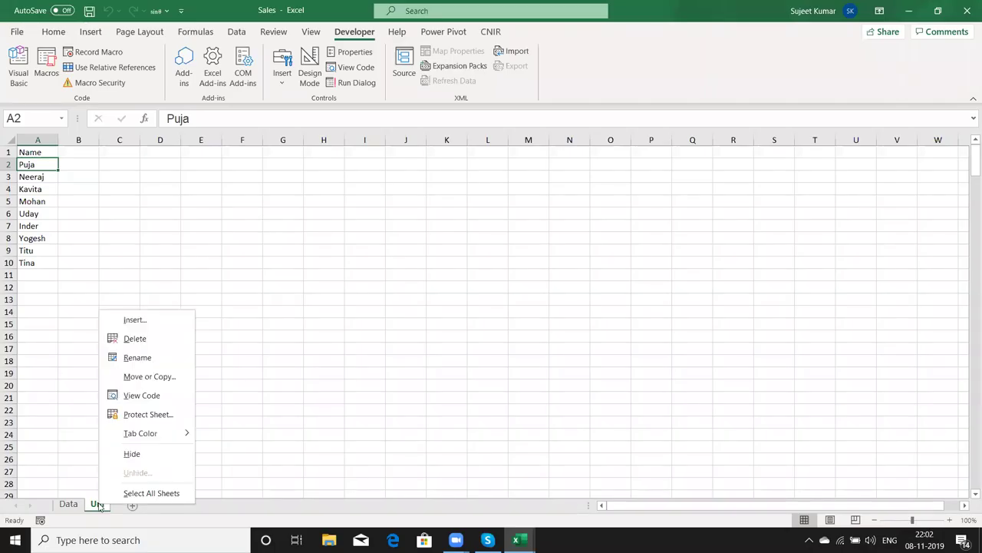
{"action": "key", "text": "Escape"}
{"action": "left_click", "coordinate": [29, 142]}
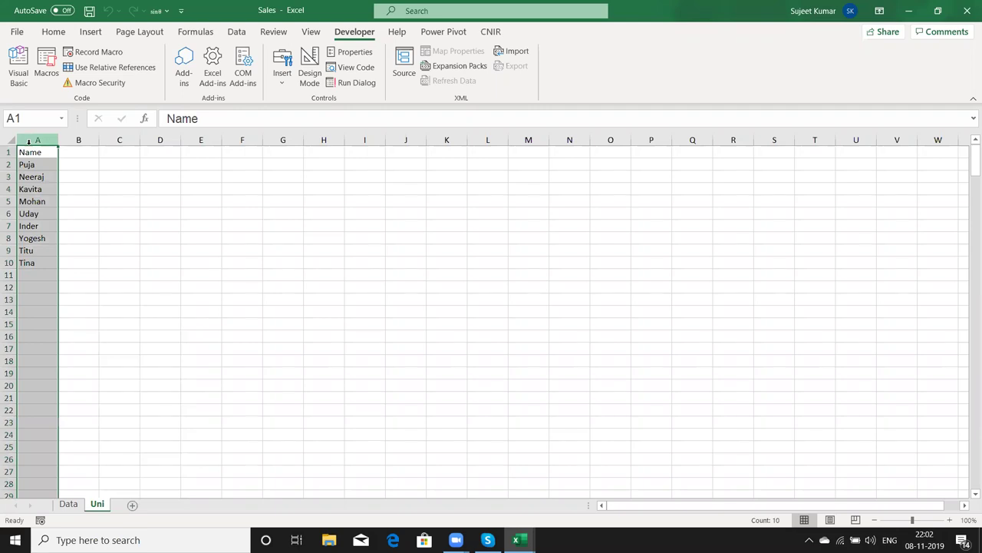
{"action": "key", "text": "Delete"}
{"action": "left_click", "coordinate": [38, 373]}
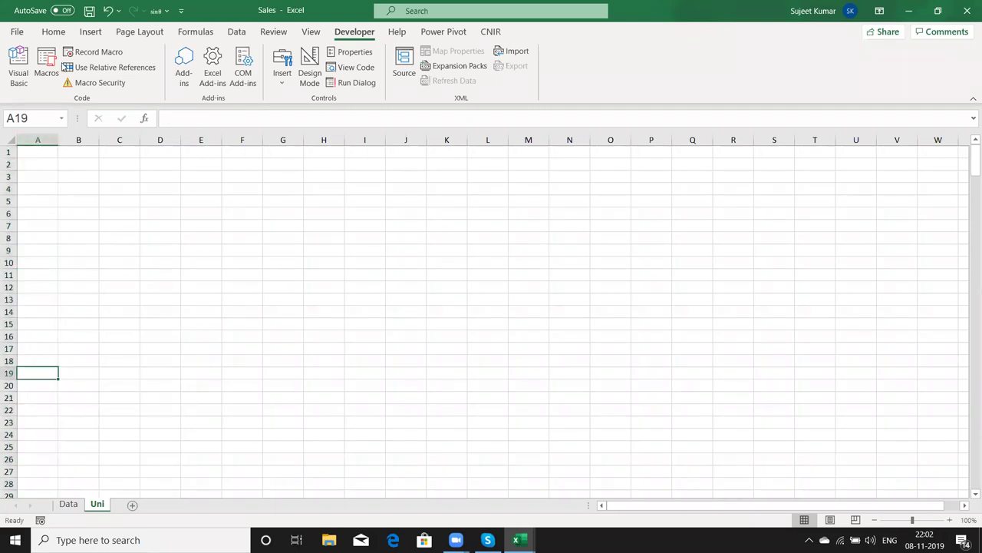
{"action": "left_click", "coordinate": [46, 73]}
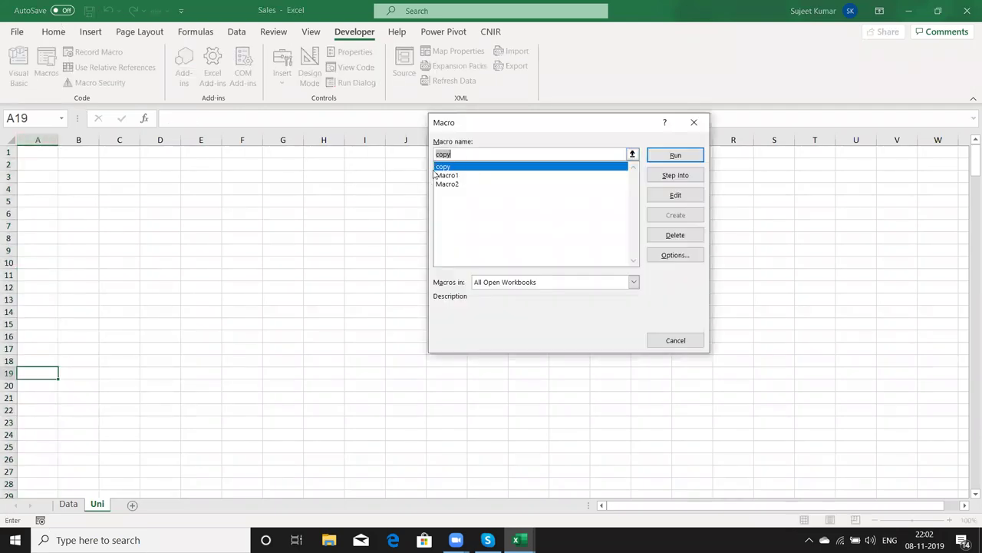
{"action": "left_click", "coordinate": [676, 155]}
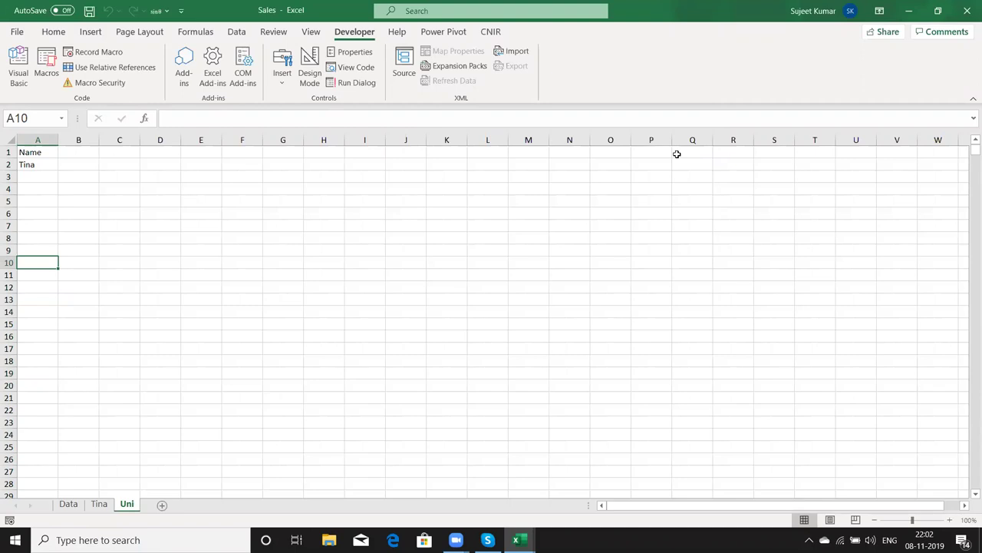
- Clear the filter on the Data sheet to show all rows, then check the B10 reference in the code
{"action": "left_click", "coordinate": [55, 504]}
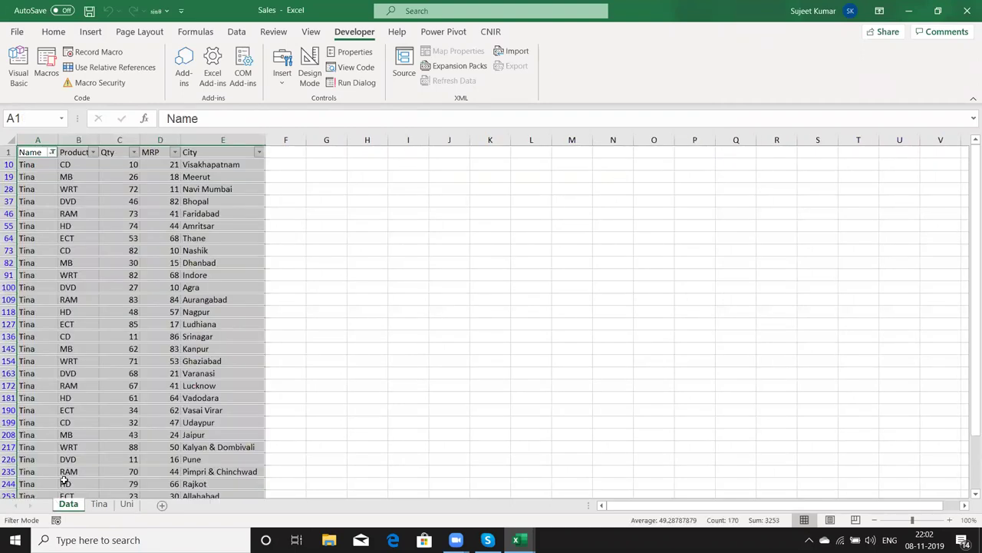
{"action": "scroll", "coordinate": [64, 478], "scroll_direction": "up", "scroll_amount": 1}
{"action": "left_click", "coordinate": [73, 202]}
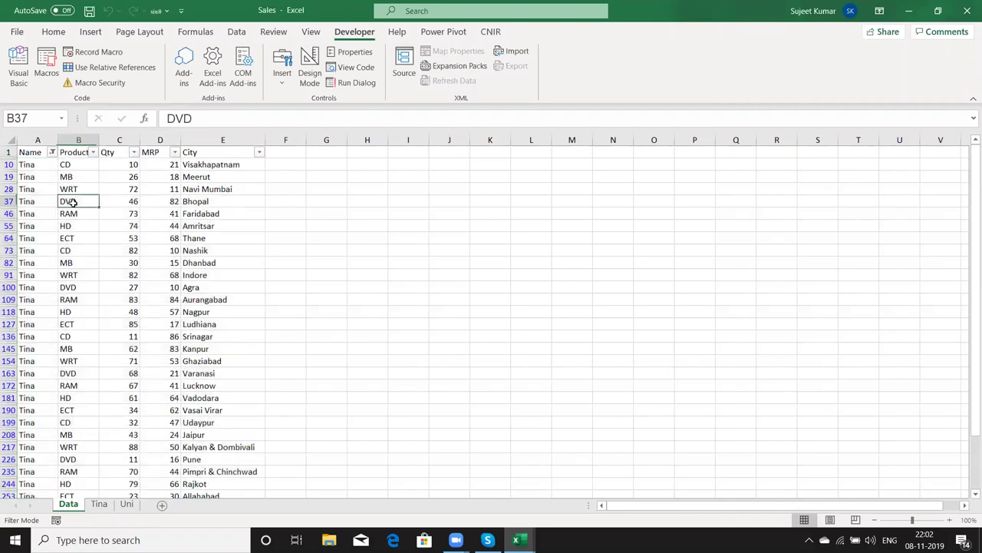
{"action": "key", "text": "ctrl+shift+l"}
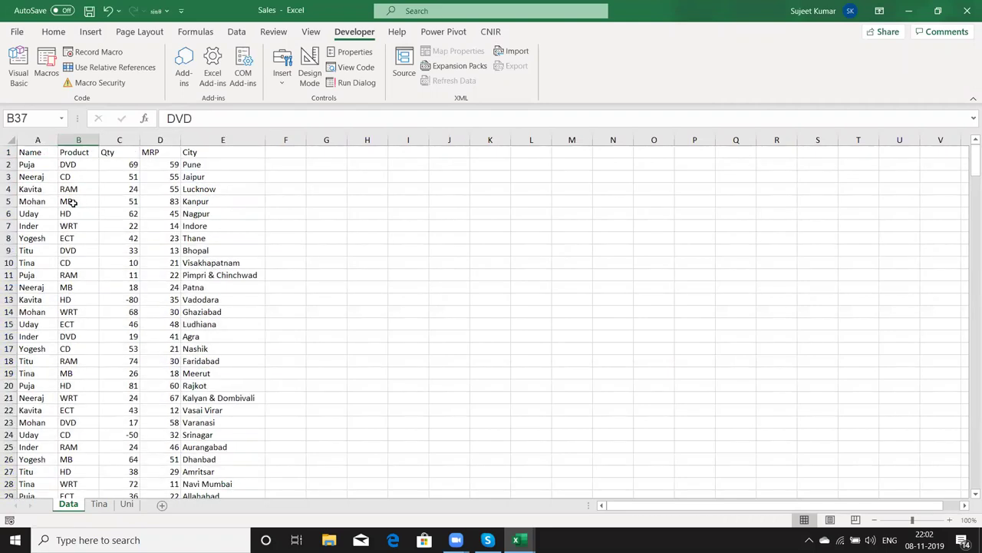
{"action": "key", "text": "alt+F11"}
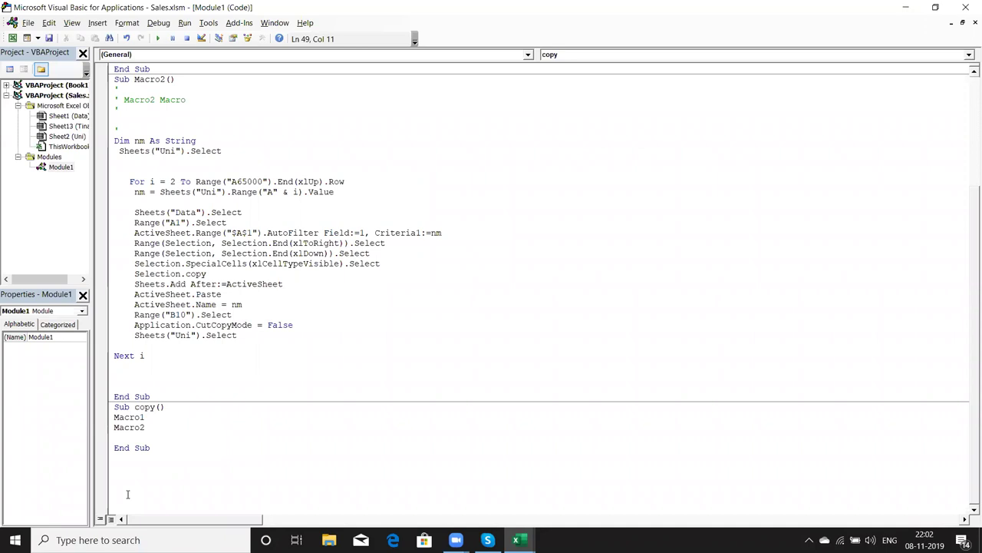
{"action": "left_click", "coordinate": [173, 315]}
{"action": "key", "text": "alt+F11"}
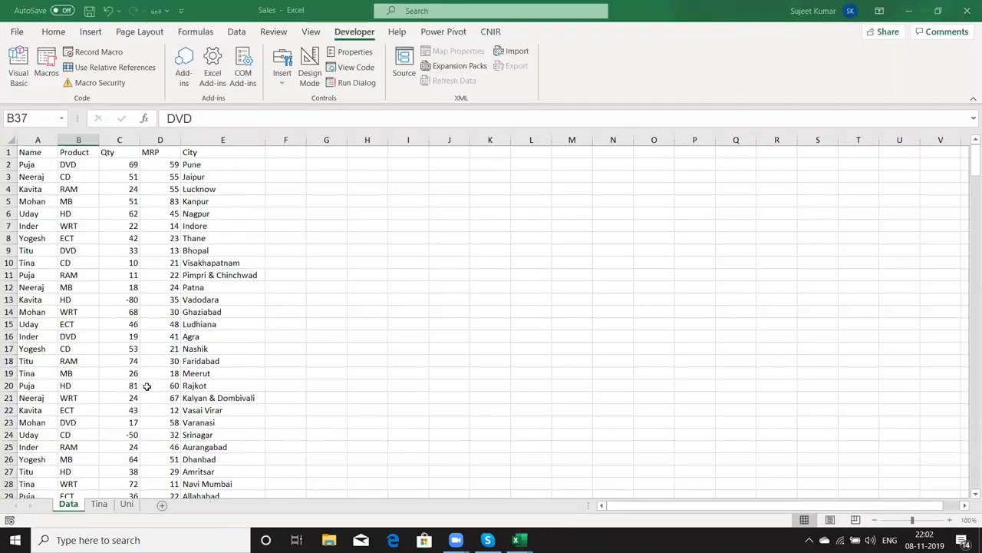
- Delete the Tina sheet and clear Tina from cell A2 on Uni
{"action": "left_click", "coordinate": [102, 504]}
{"action": "right_click", "coordinate": [108, 506]}
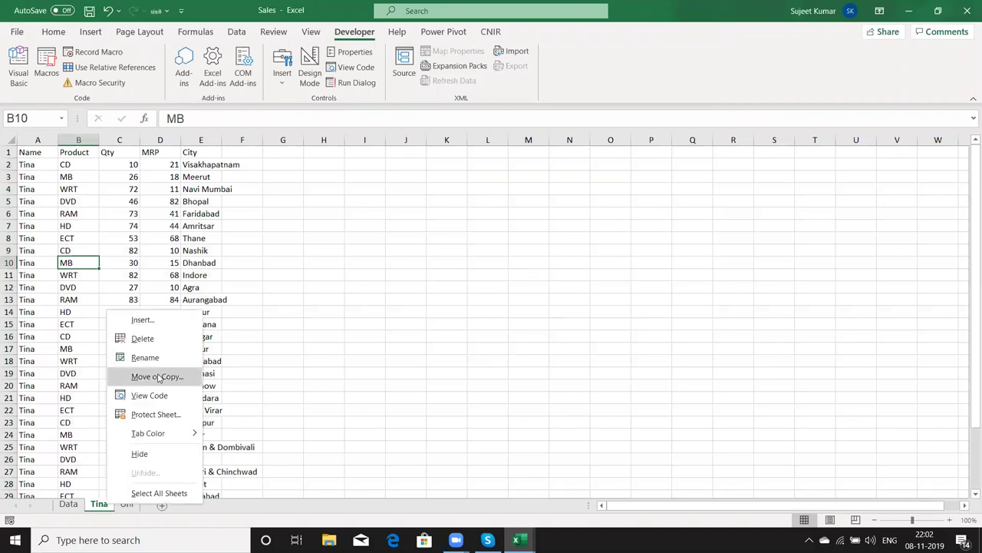
{"action": "left_click", "coordinate": [143, 336]}
{"action": "left_click", "coordinate": [470, 306]}
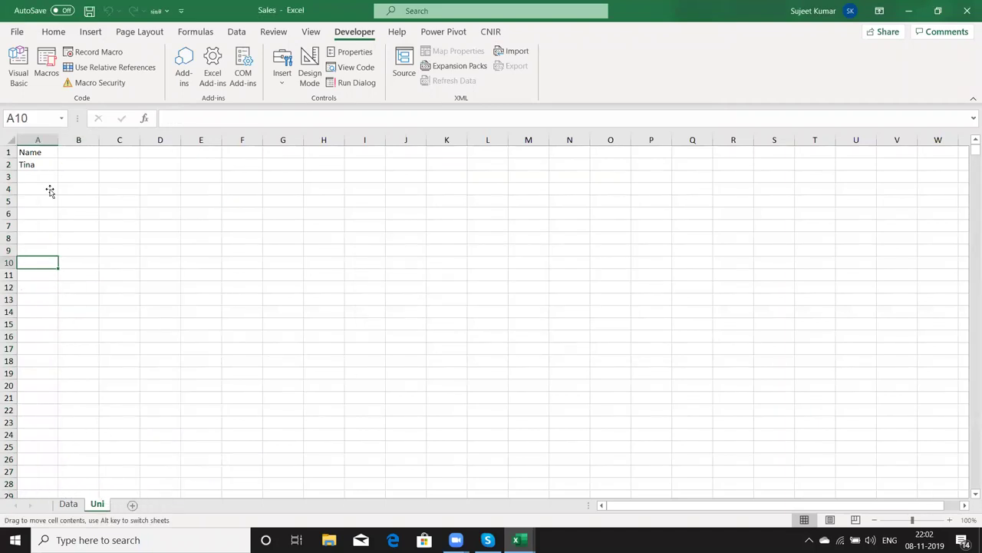
{"action": "left_click", "coordinate": [39, 166]}
{"action": "key", "text": "Delete"}
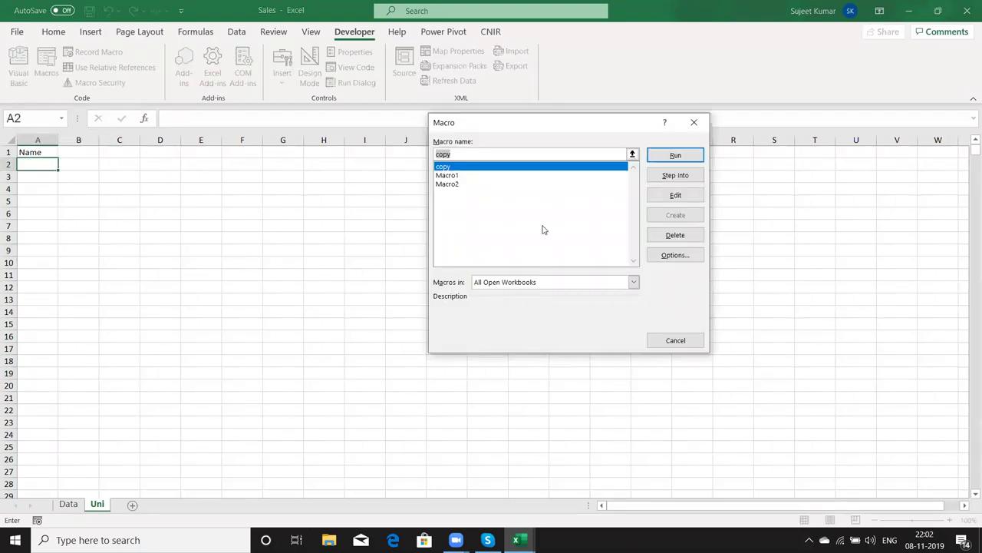
- Run the copy macro, check the new Tina sheet, then go back to the Data sheet
{"action": "left_click", "coordinate": [671, 158]}
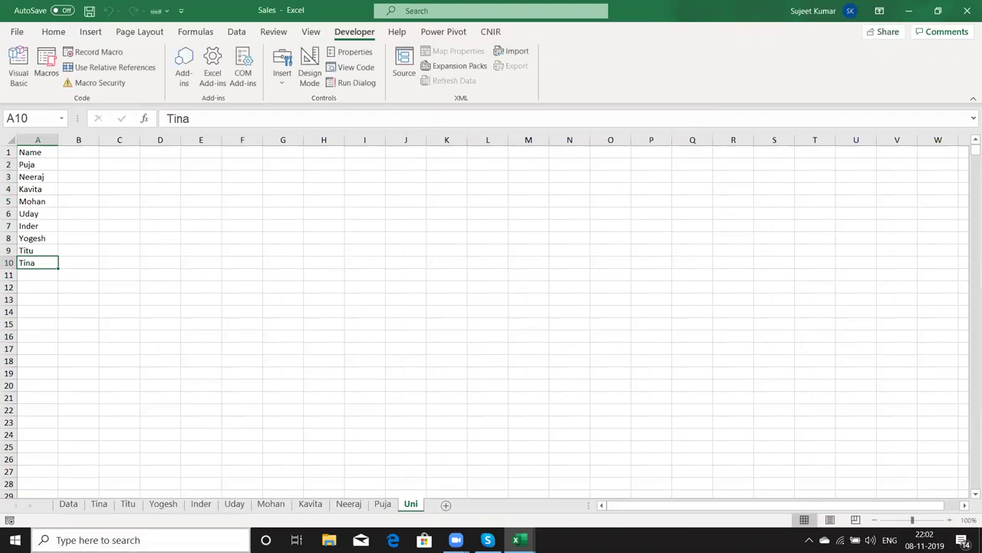
{"action": "left_click", "coordinate": [98, 505]}
{"action": "left_click", "coordinate": [68, 506]}
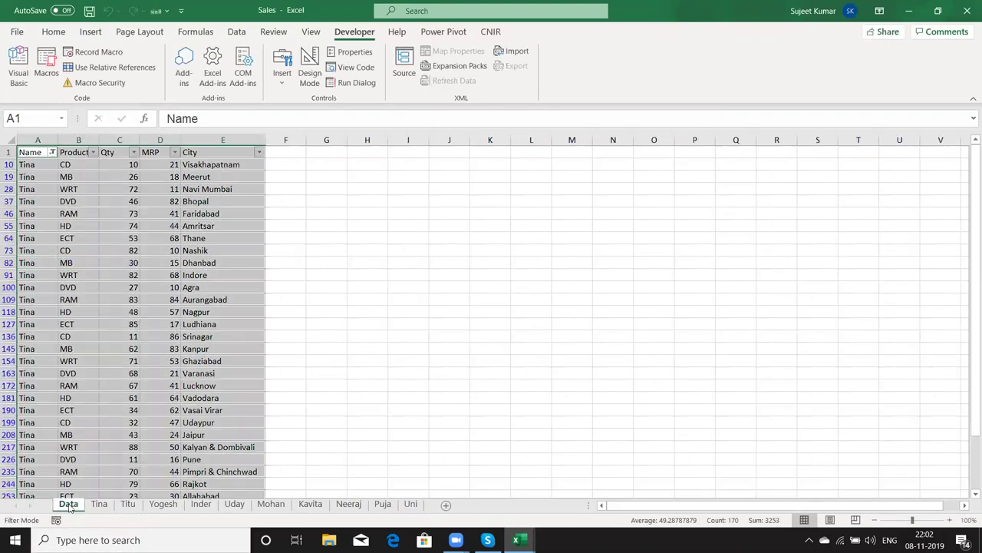
- Record Macro3 removing the Data table filter with Ctrl+Shift+L, then open the VBA editor
{"action": "left_click", "coordinate": [47, 167]}
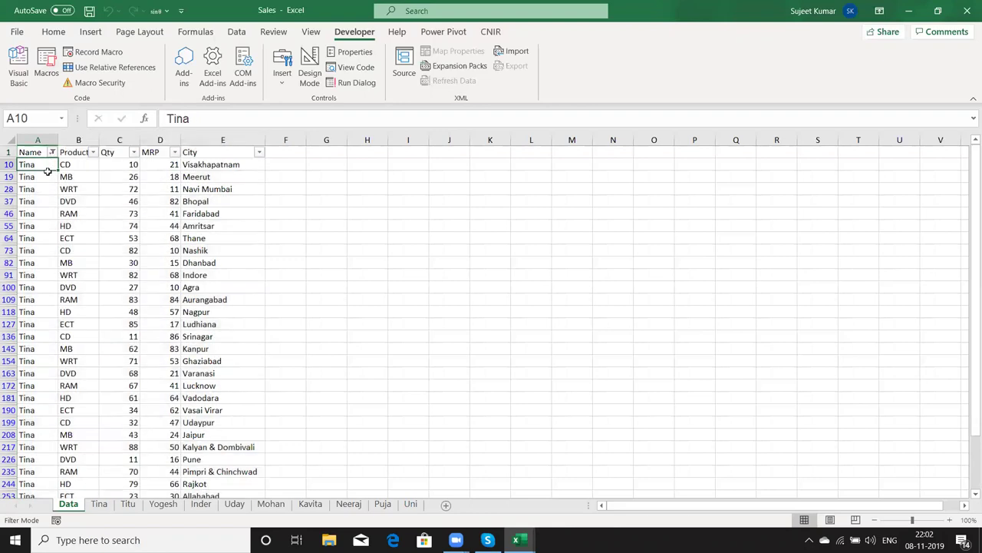
{"action": "left_click", "coordinate": [57, 520]}
{"action": "left_click", "coordinate": [583, 319]}
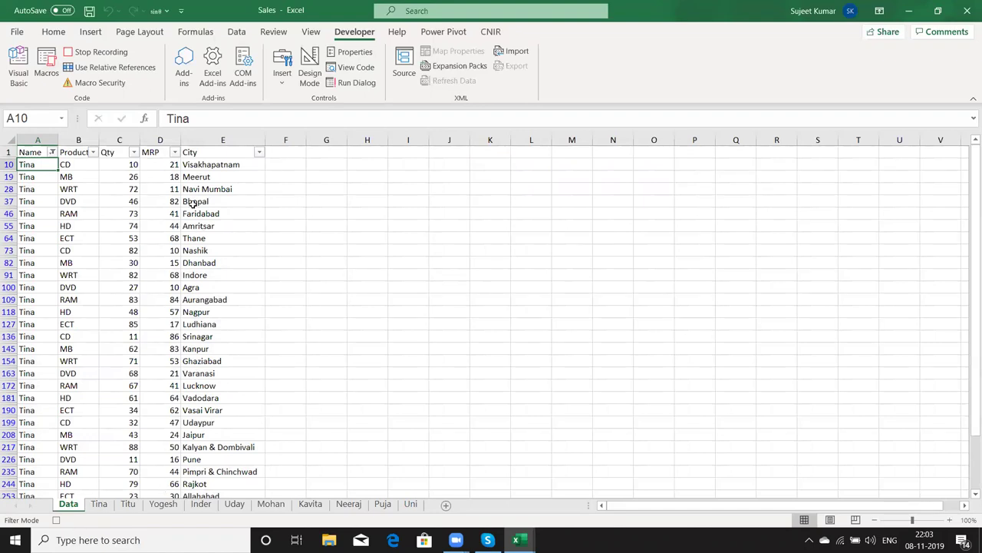
{"action": "key", "text": "ctrl+shift+l"}
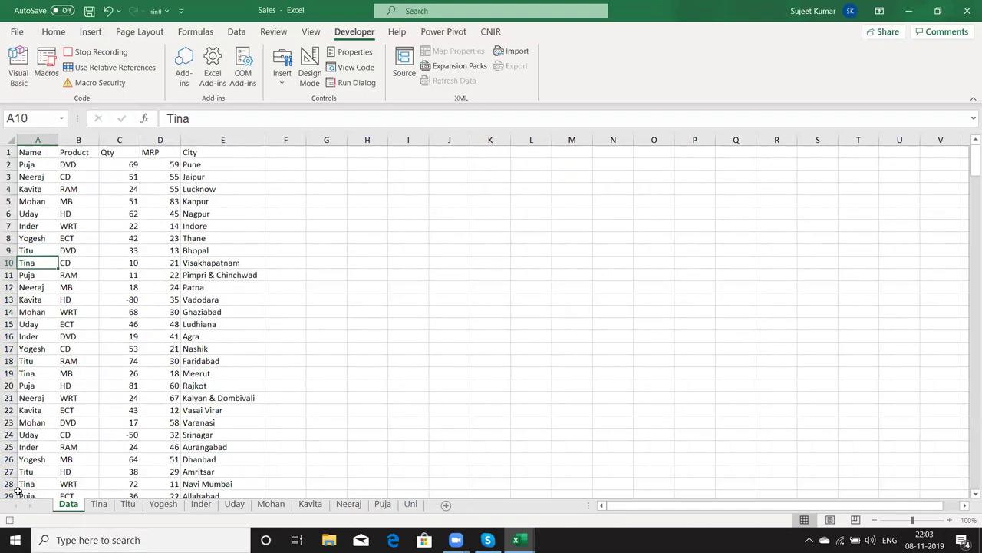
{"action": "left_click", "coordinate": [9, 519]}
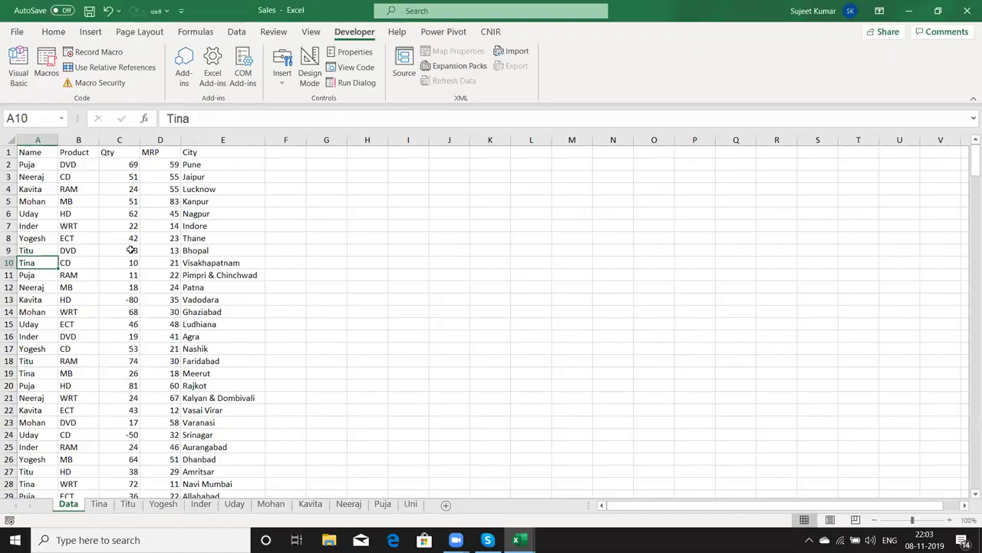
{"action": "key", "text": "alt+F11"}
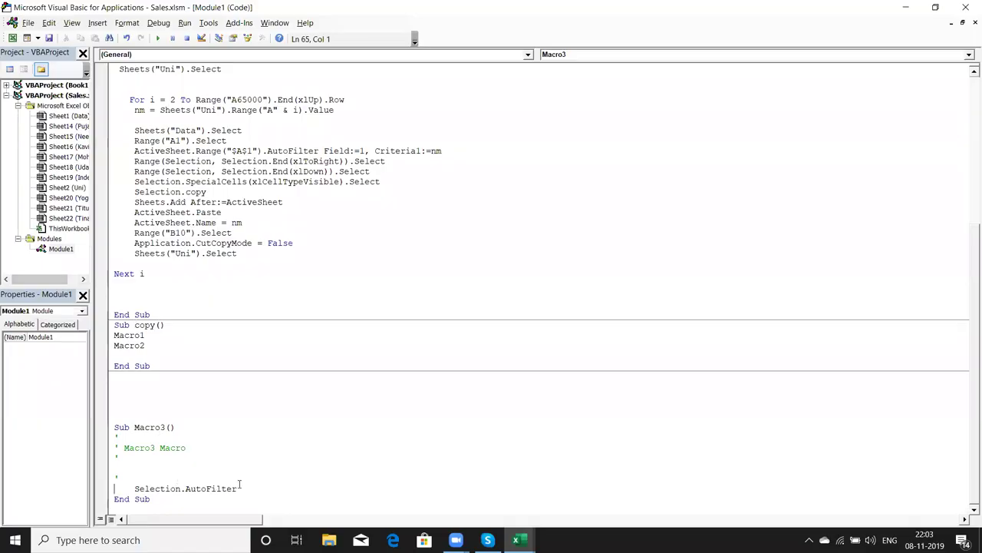
- Paste Macro3's Selection.AutoFilter line as Macro1's first statement, then return to Excel's Tina sheet
{"action": "left_click_drag", "start_coordinate": [238, 488], "coordinate": [134, 488]}
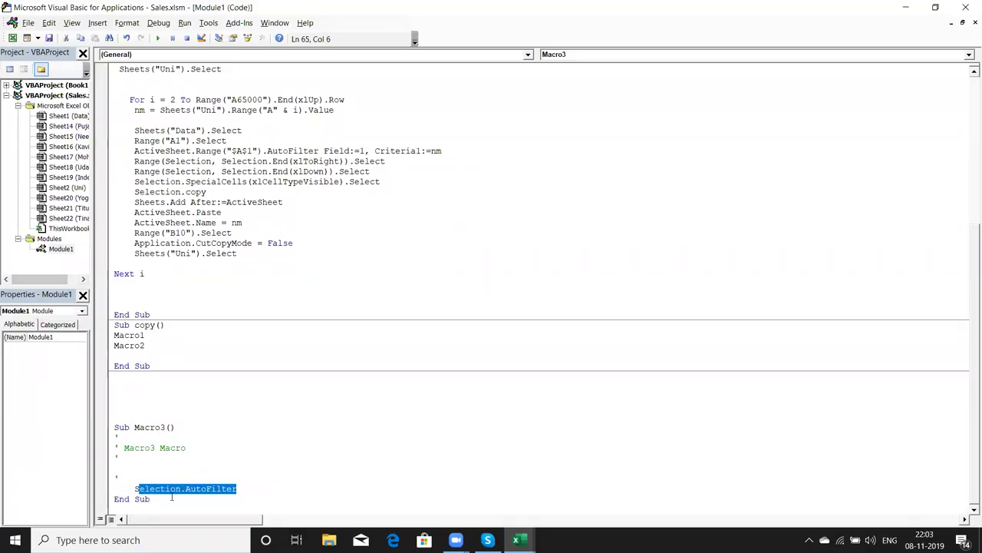
{"action": "scroll", "coordinate": [173, 495], "scroll_direction": "up", "scroll_amount": 3}
{"action": "scroll", "coordinate": [135, 113], "scroll_direction": "up", "scroll_amount": 5}
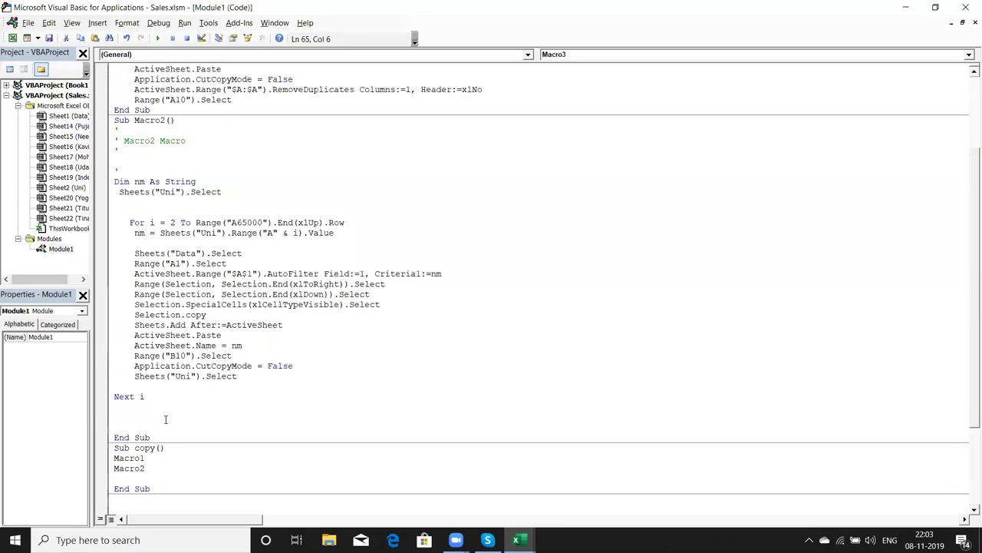
{"action": "left_click", "coordinate": [145, 121]}
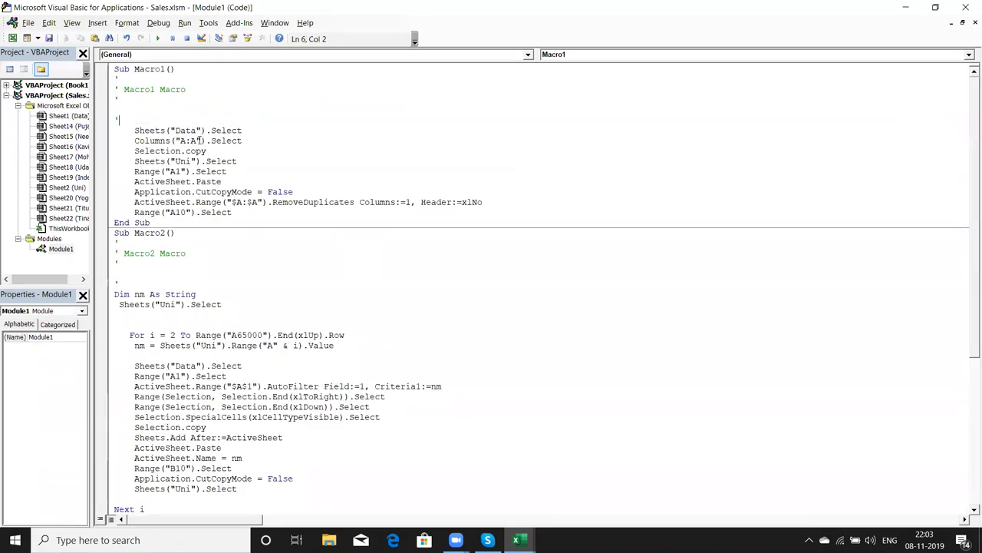
{"action": "left_click", "coordinate": [136, 130]}
{"action": "key", "text": "Return"}
{"action": "key", "text": "Up"}
{"action": "key", "text": "ctrl+v"}
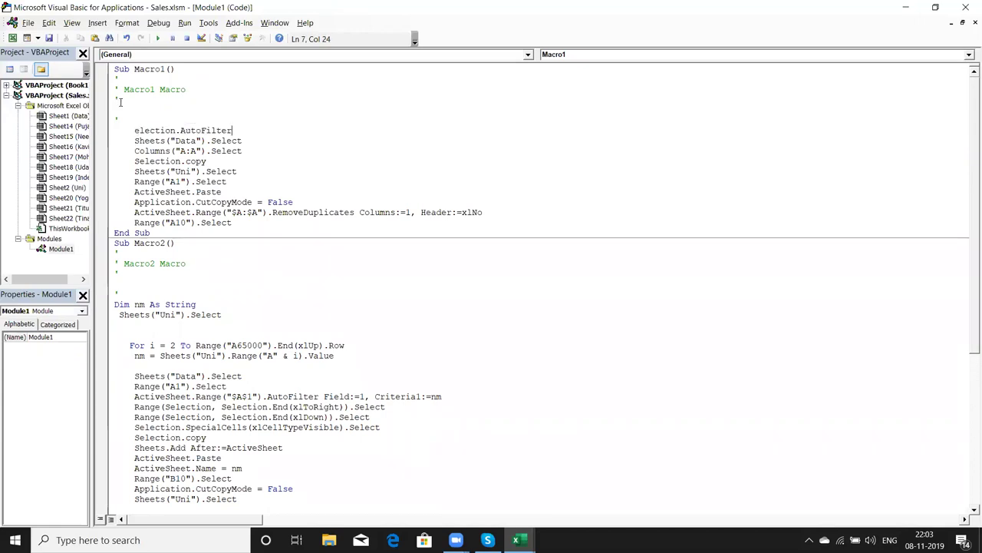
{"action": "left_click", "coordinate": [135, 130]}
{"action": "left_click", "coordinate": [236, 184]}
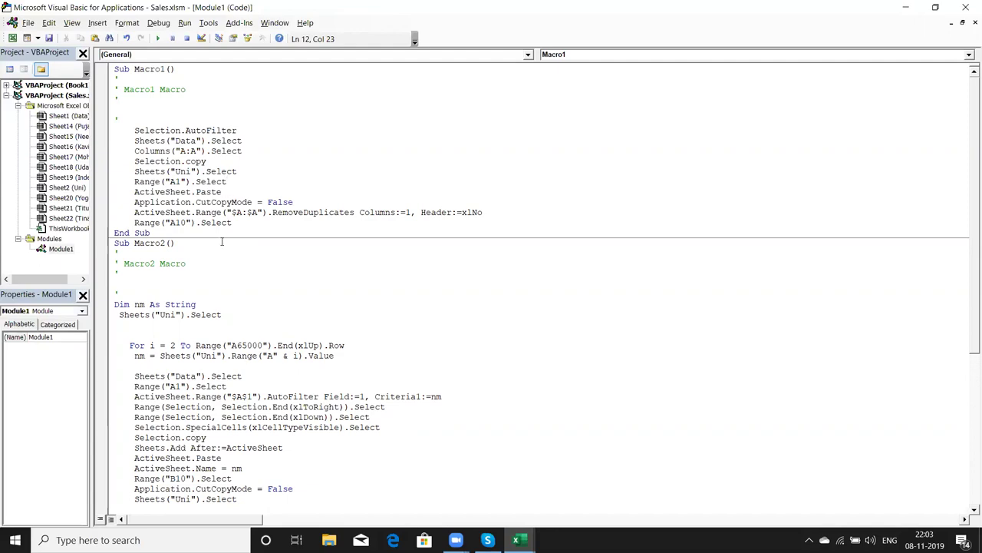
{"action": "key", "text": "alt+F11"}
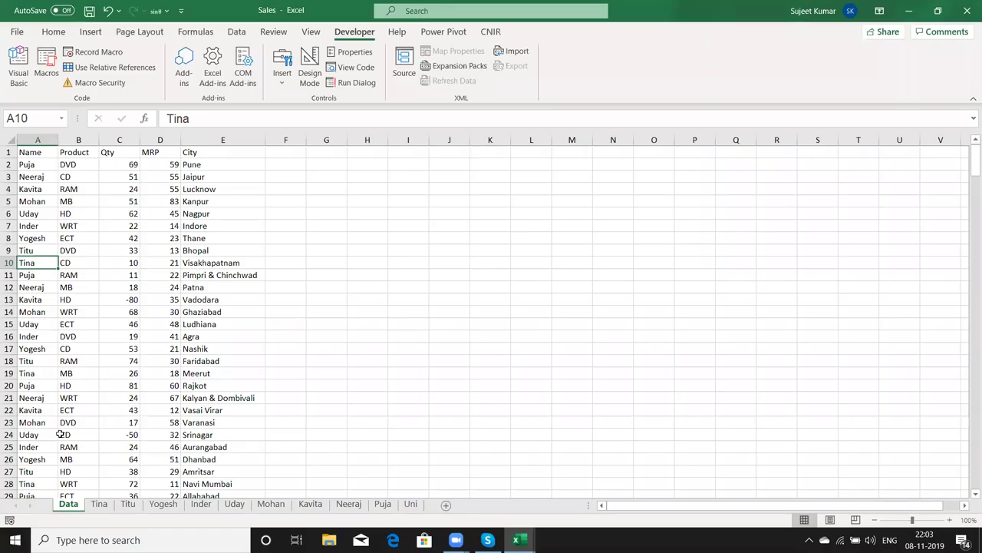
{"action": "left_click", "coordinate": [100, 504]}
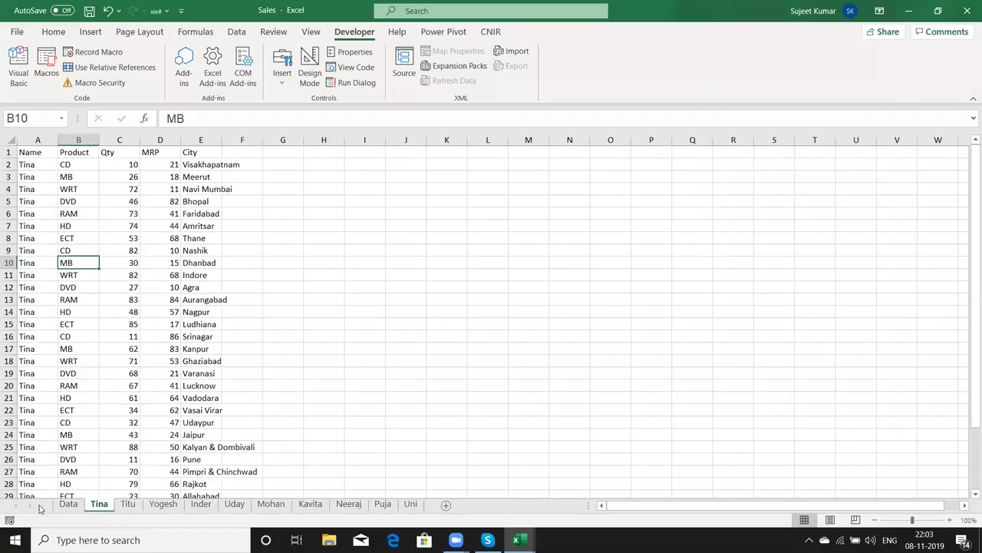
- Group and delete the Tina-through-Puja name sheets, then select cell A5 on Data
{"action": "left_click", "coordinate": [407, 506], "text": "shift"}
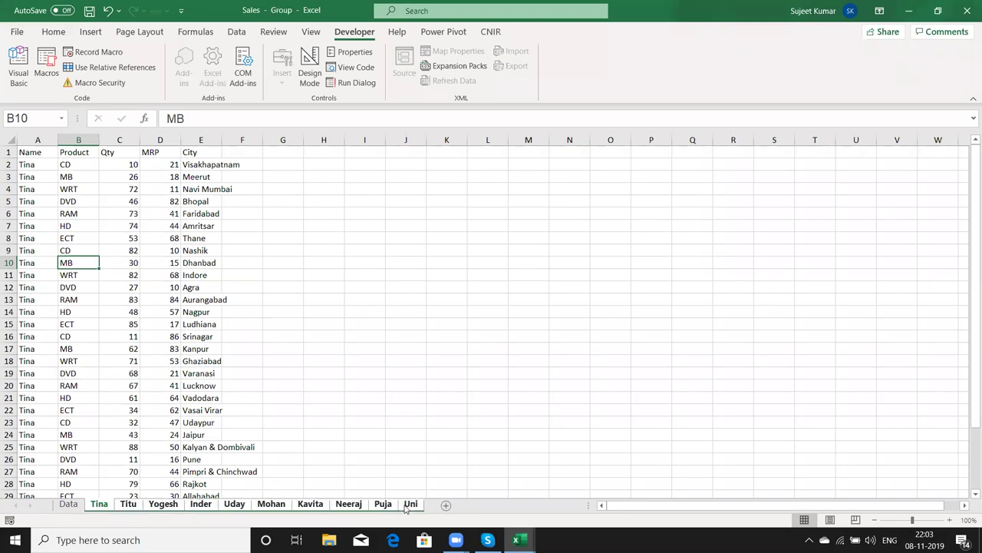
{"action": "right_click", "coordinate": [381, 508]}
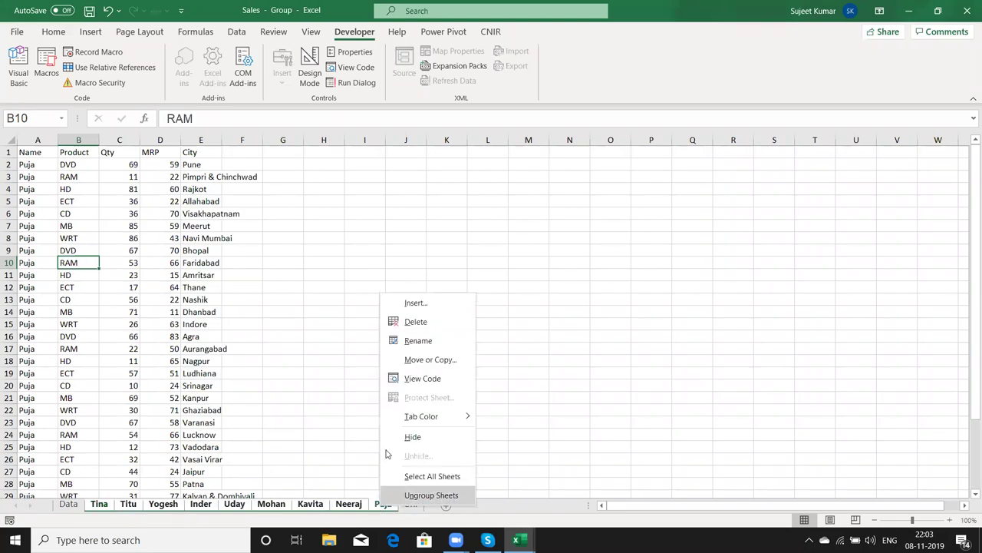
{"action": "left_click", "coordinate": [407, 327]}
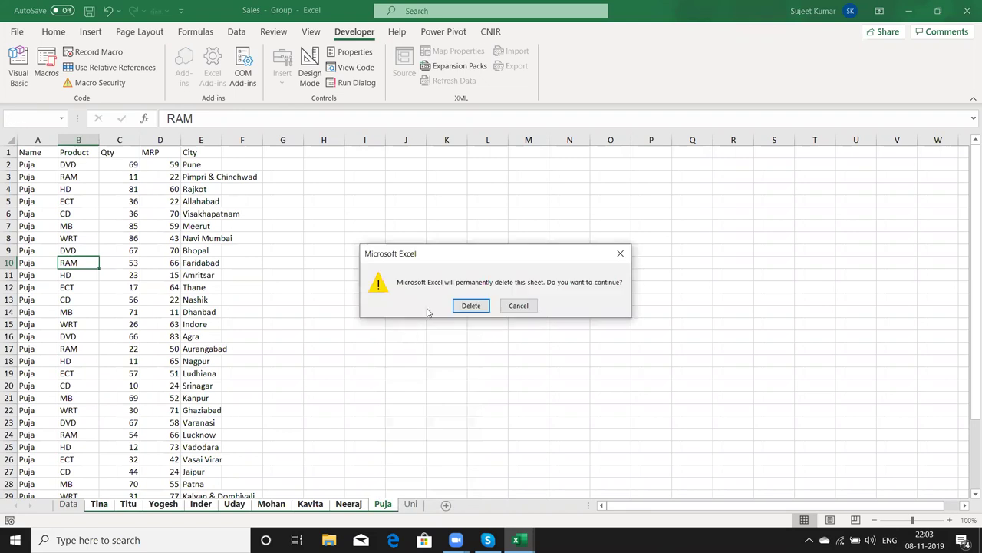
{"action": "left_click", "coordinate": [463, 305]}
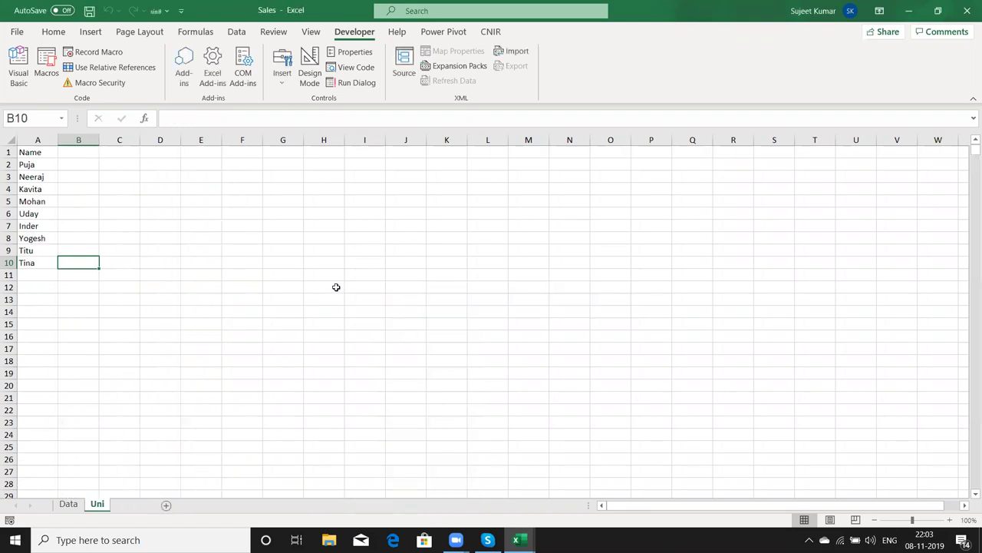
{"action": "left_click", "coordinate": [68, 504]}
{"action": "left_click", "coordinate": [35, 203]}
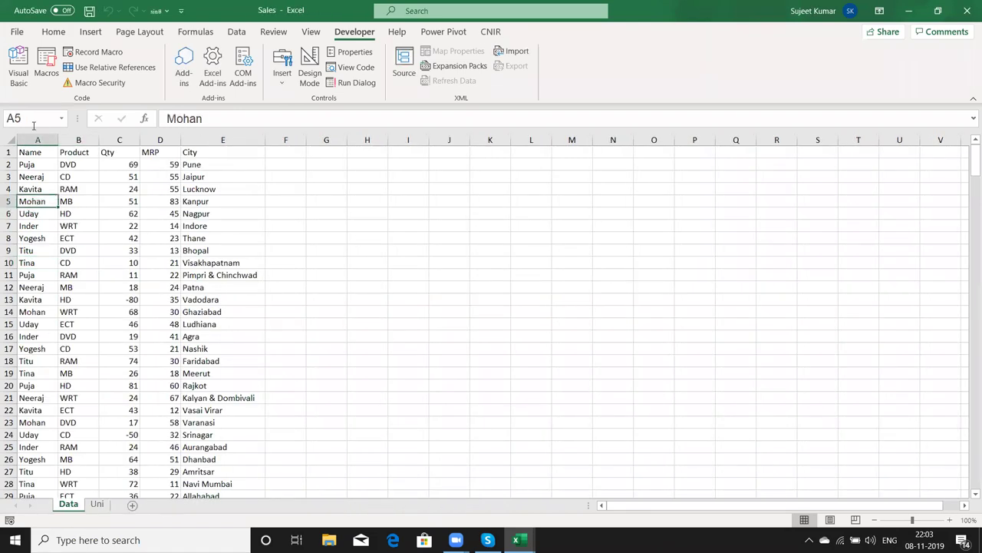
- Run Macro1 from the Macros list
{"action": "left_click", "coordinate": [46, 68]}
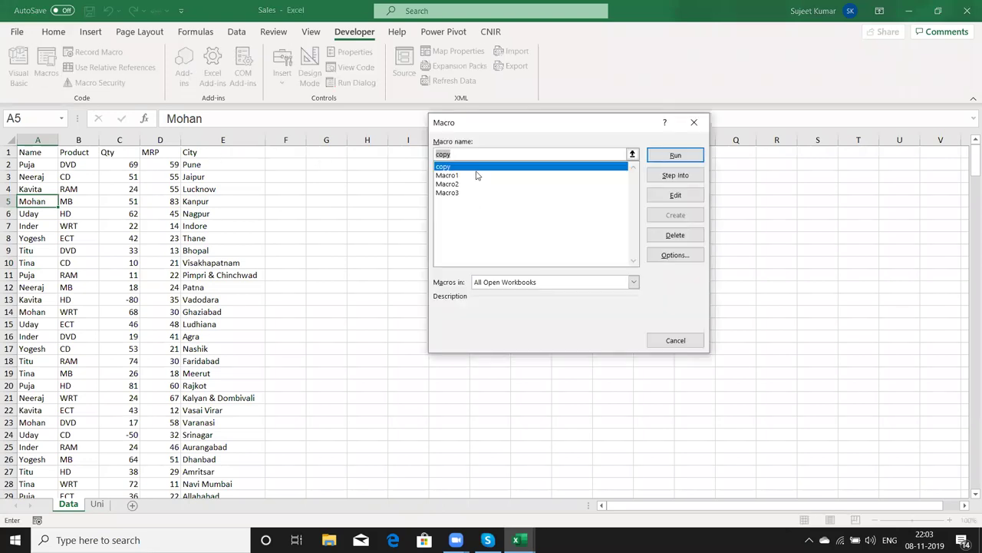
{"action": "left_click", "coordinate": [477, 176]}
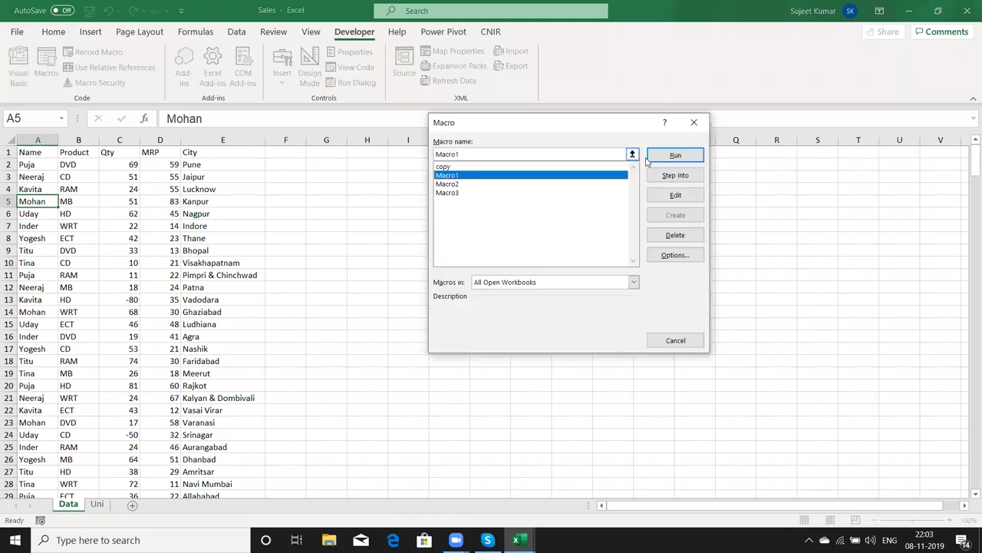
{"action": "left_click", "coordinate": [671, 162]}
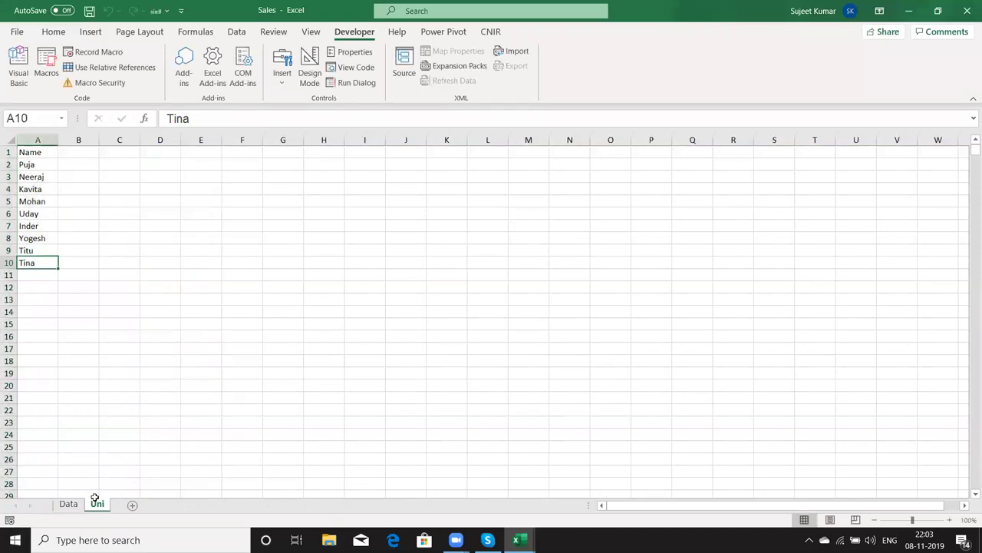
- Filter the Data sheet's Name column to show only Inder rows
{"action": "left_click", "coordinate": [68, 504]}
{"action": "left_click_drag", "start_coordinate": [50, 203], "coordinate": [50, 214]}
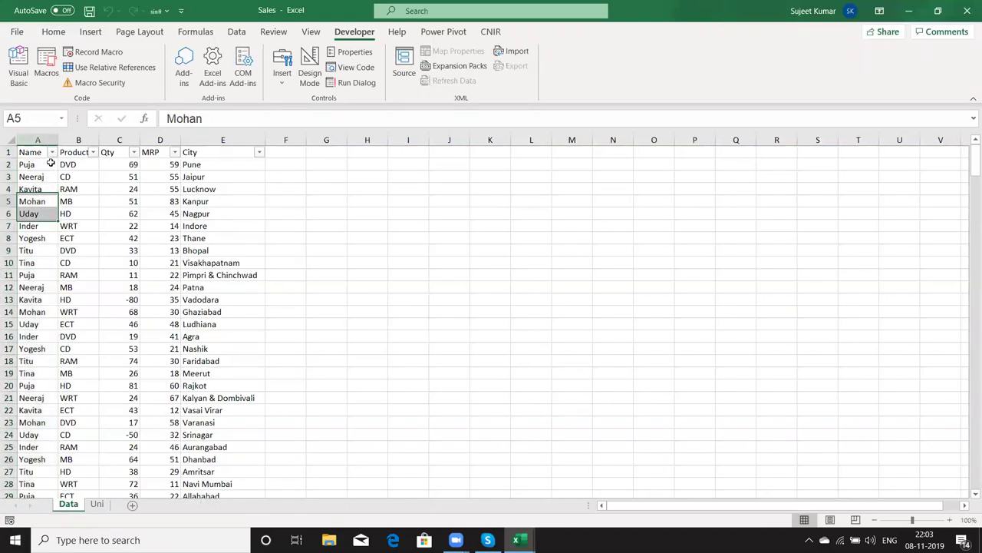
{"action": "left_click", "coordinate": [51, 152]}
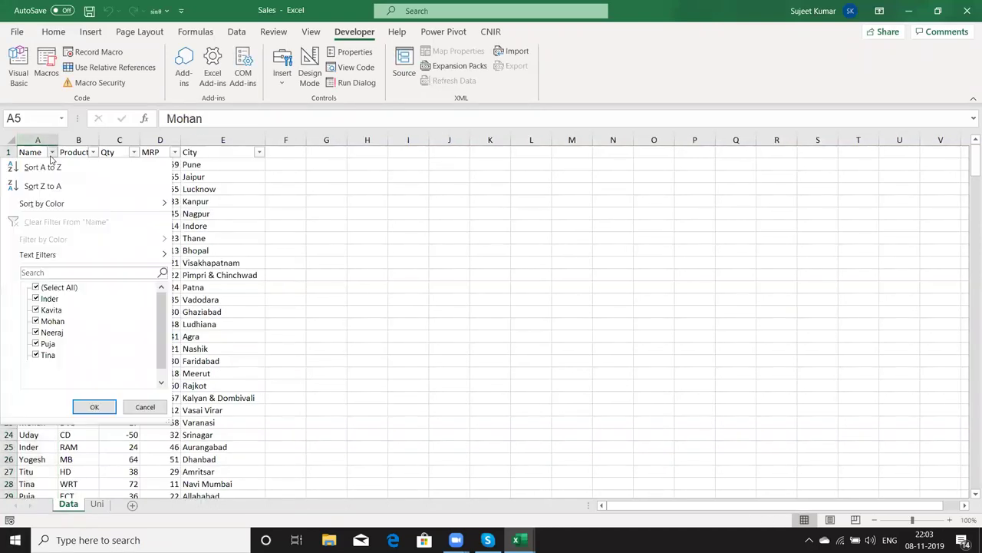
{"action": "left_click", "coordinate": [36, 287]}
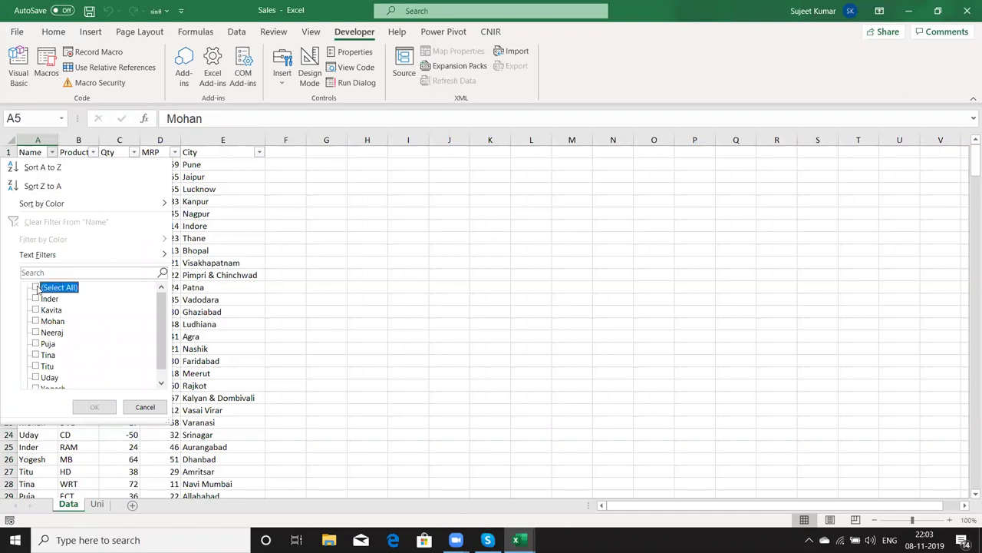
{"action": "left_click", "coordinate": [37, 298]}
{"action": "left_click", "coordinate": [95, 406]}
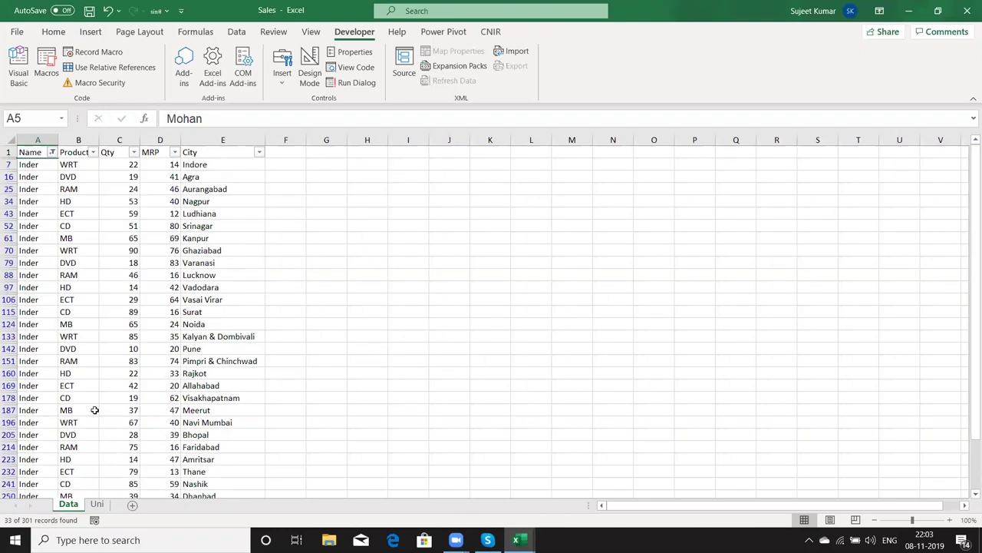
{"action": "left_click", "coordinate": [68, 263]}
- Run Macro1 again, confirm Data is unfiltered and Uni lists the names, then open the VBA editor
{"action": "left_click", "coordinate": [46, 73]}
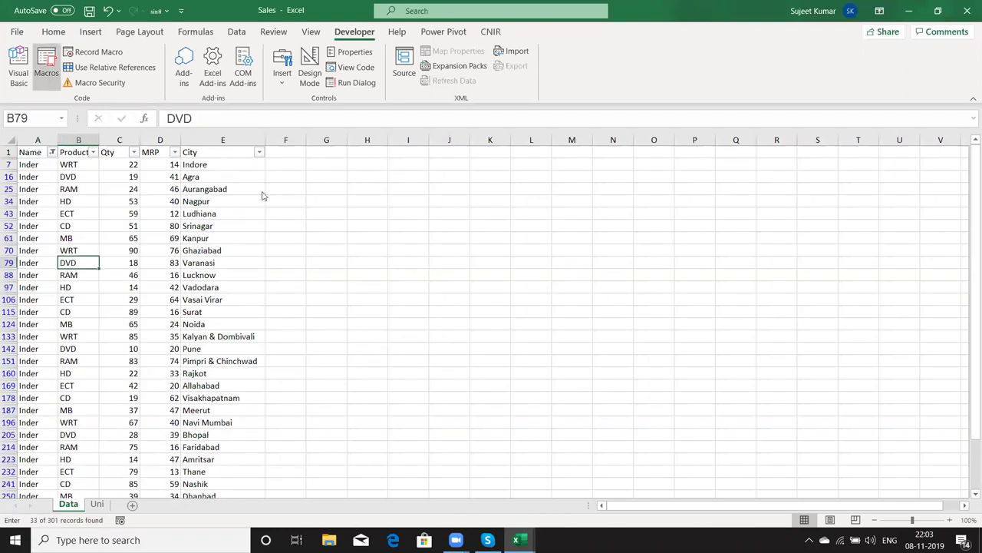
{"action": "left_click", "coordinate": [463, 185]}
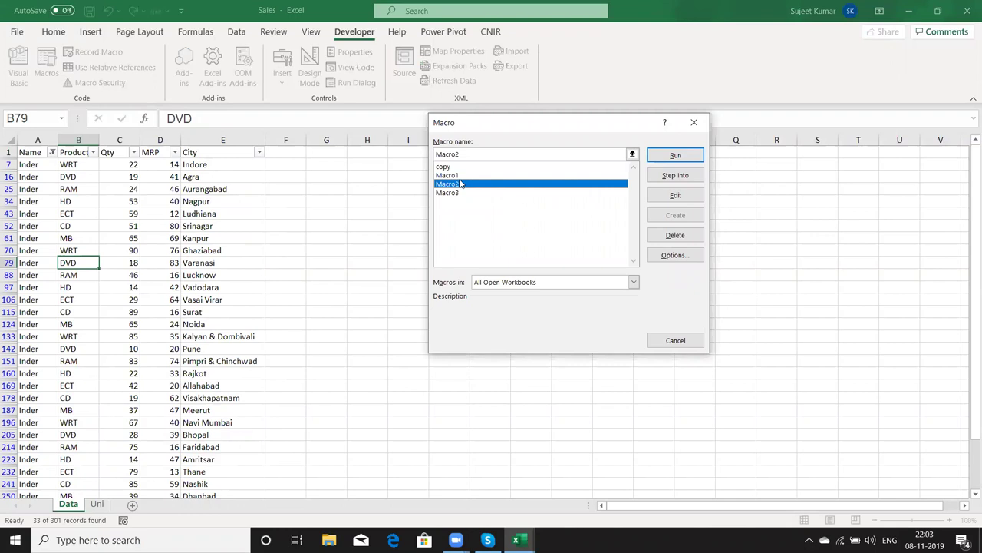
{"action": "left_click", "coordinate": [460, 176]}
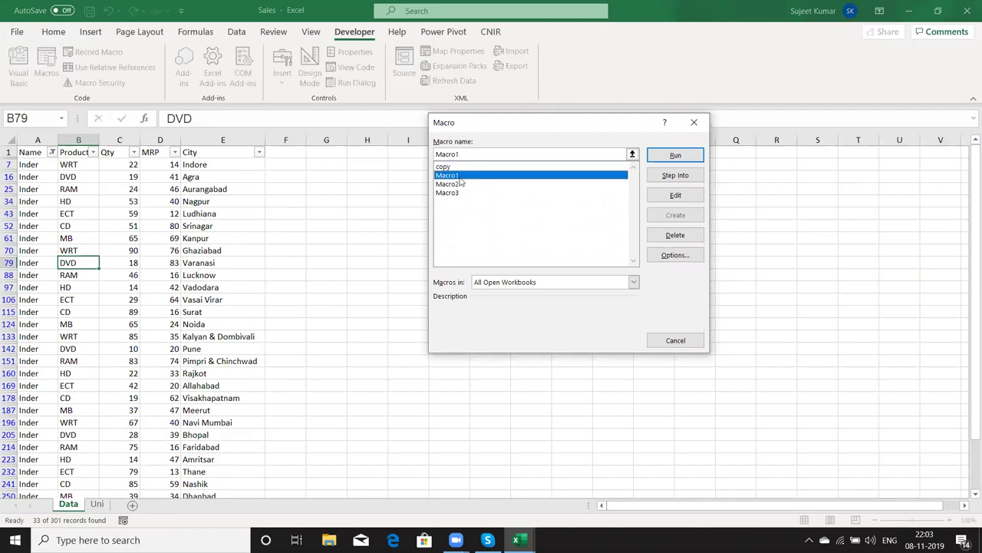
{"action": "left_click", "coordinate": [666, 156]}
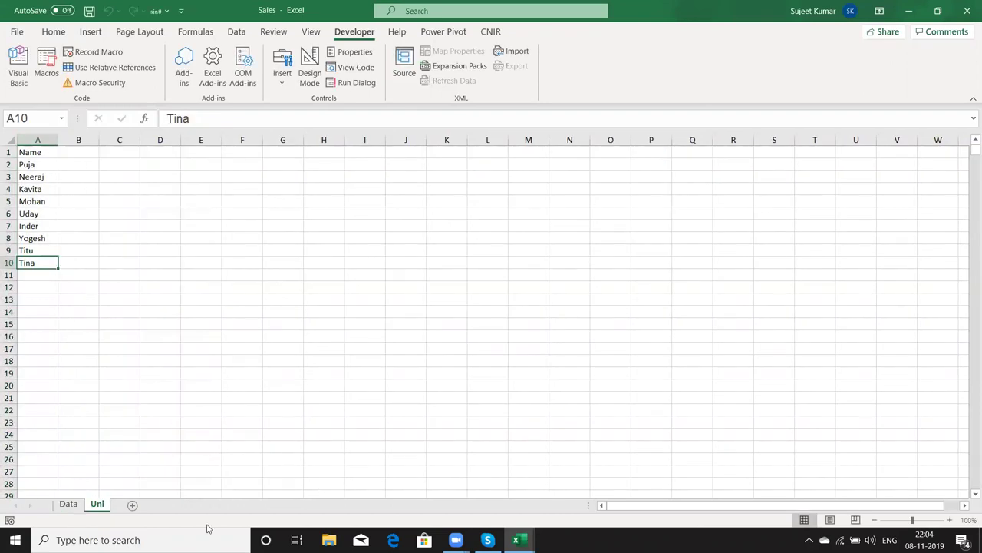
{"action": "left_click", "coordinate": [69, 504]}
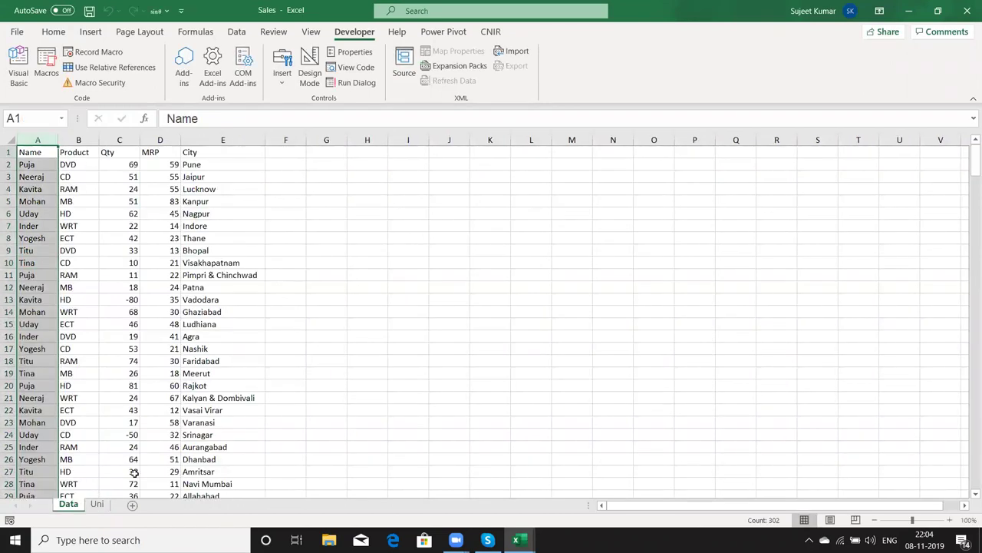
{"action": "left_click", "coordinate": [96, 504]}
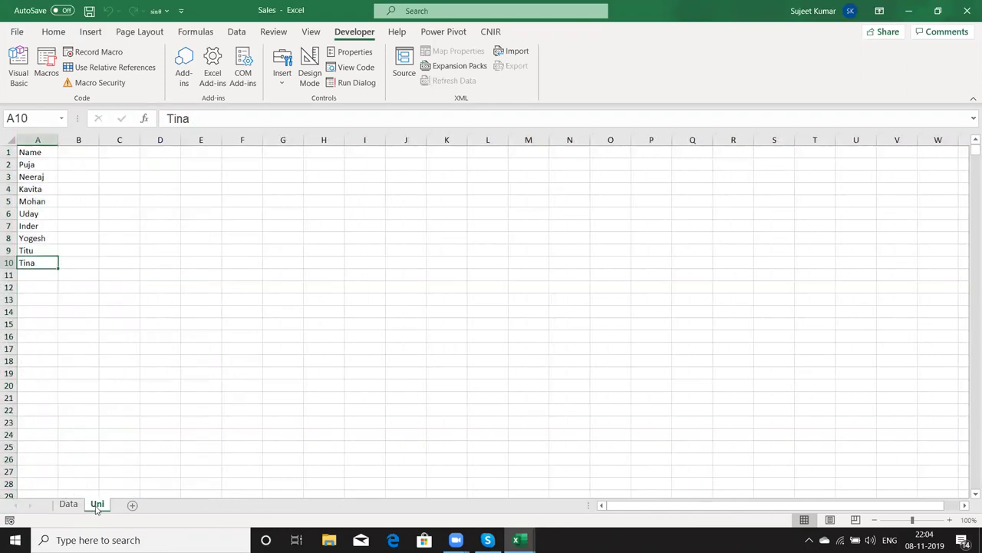
{"action": "key", "text": "alt+F11"}
{"action": "scroll", "coordinate": [171, 355], "scroll_direction": "down", "scroll_amount": 4}
- Scroll up to Macro1 and highlight its body to review it
{"action": "scroll", "coordinate": [170, 355], "scroll_direction": "up", "scroll_amount": 3}
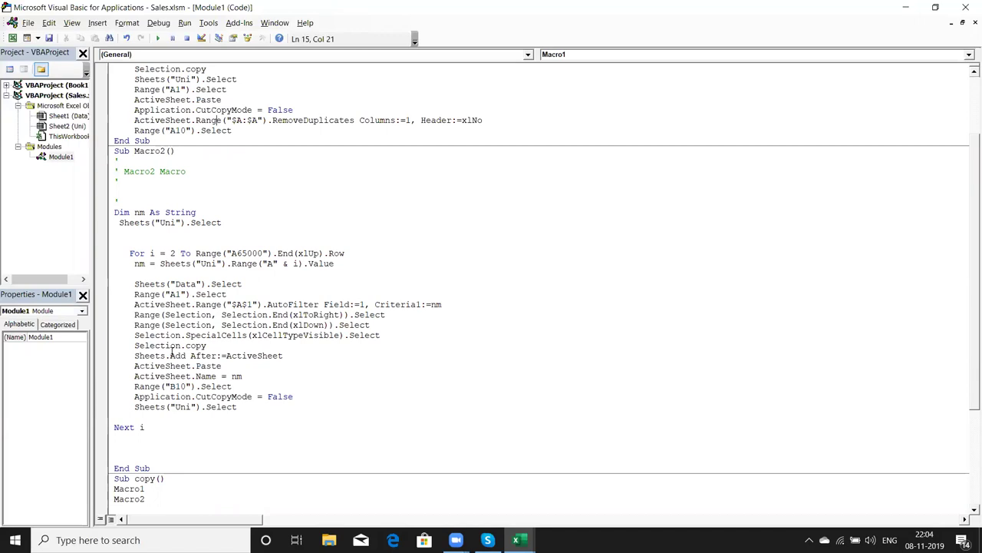
{"action": "scroll", "coordinate": [173, 353], "scroll_direction": "up", "scroll_amount": 3}
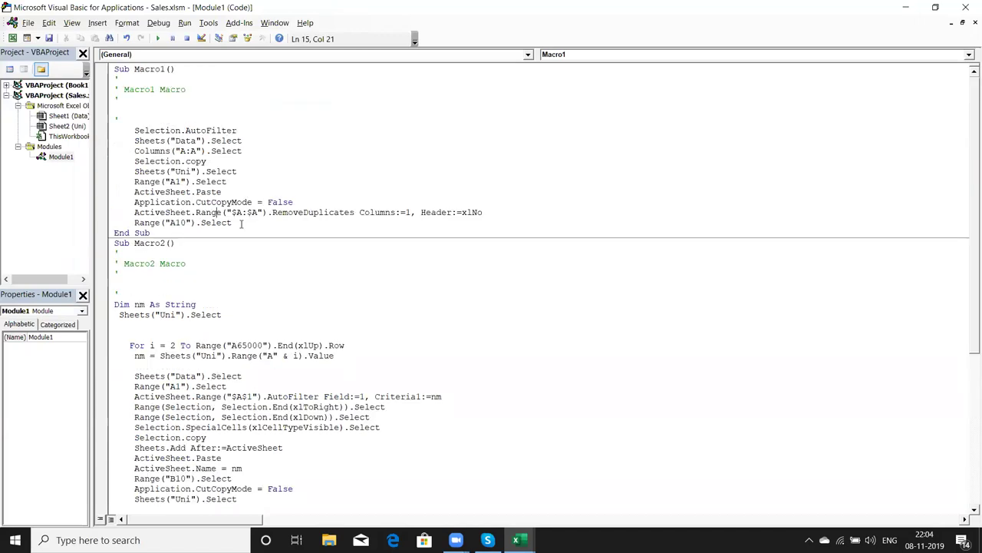
{"action": "left_click_drag", "start_coordinate": [245, 232], "coordinate": [185, 202]}
{"action": "left_click", "coordinate": [237, 223]}
{"action": "left_click_drag", "start_coordinate": [236, 232], "coordinate": [136, 117]}
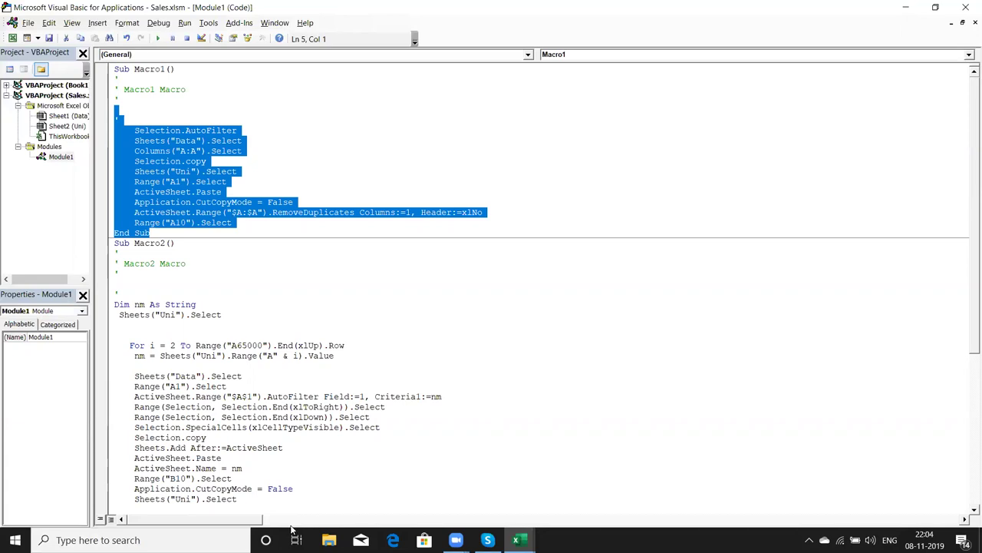
{"action": "left_click", "coordinate": [246, 368]}
- Walk through Macro2's lines, highlighting Dim nm, ActiveSheet, Selection, Range("A1"), copy and the add-sheet line
{"action": "scroll", "coordinate": [246, 368], "scroll_direction": "down", "scroll_amount": 1}
{"action": "scroll", "coordinate": [246, 376], "scroll_direction": "down", "scroll_amount": 1}
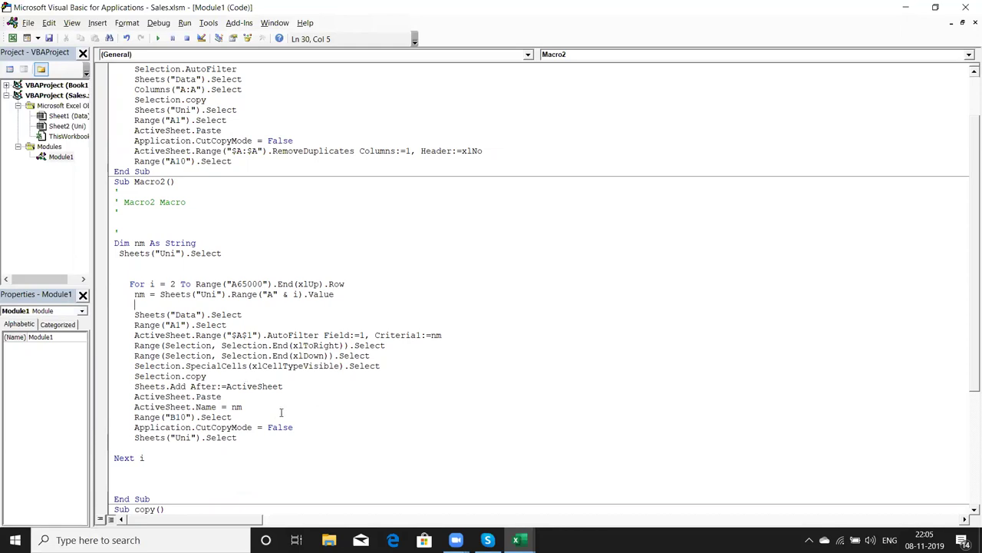
{"action": "left_click", "coordinate": [196, 243]}
{"action": "scroll", "coordinate": [222, 264], "scroll_direction": "down", "scroll_amount": 2}
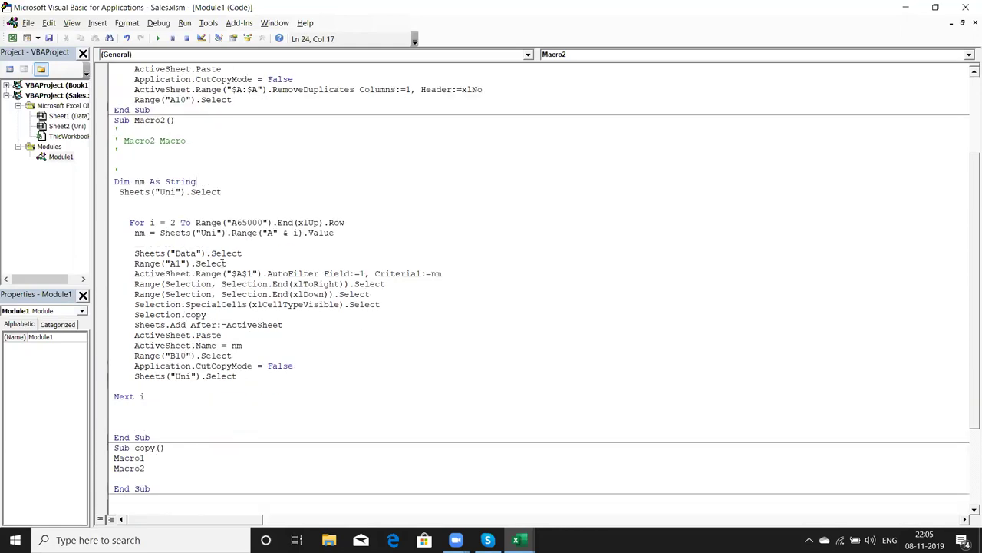
{"action": "left_click", "coordinate": [176, 254]}
{"action": "double_click", "coordinate": [182, 273]}
{"action": "left_click", "coordinate": [182, 273]}
{"action": "double_click", "coordinate": [184, 284]}
{"action": "scroll", "coordinate": [182, 264], "scroll_direction": "down", "scroll_amount": 1}
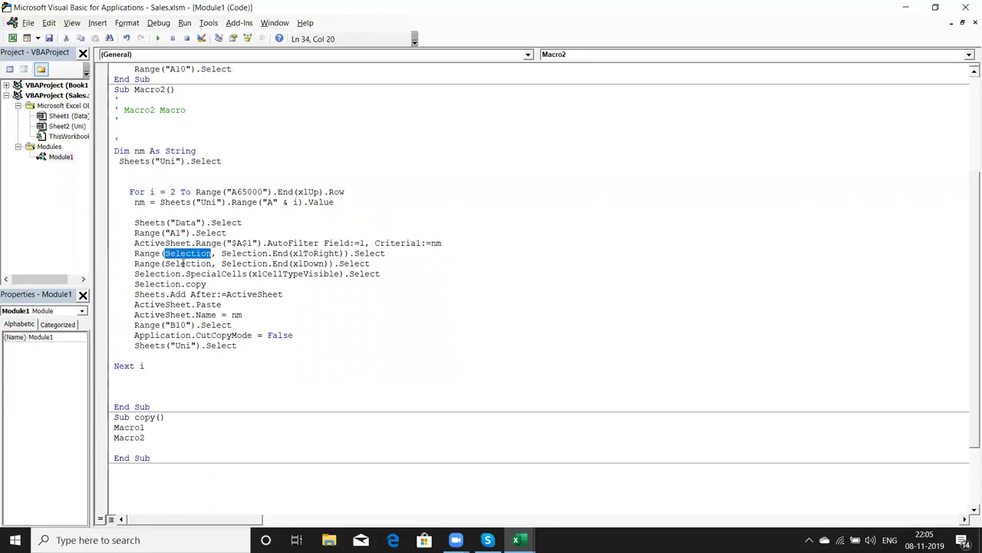
{"action": "double_click", "coordinate": [175, 202]}
{"action": "left_click", "coordinate": [181, 233]}
{"action": "double_click", "coordinate": [177, 233]}
{"action": "double_click", "coordinate": [188, 264]}
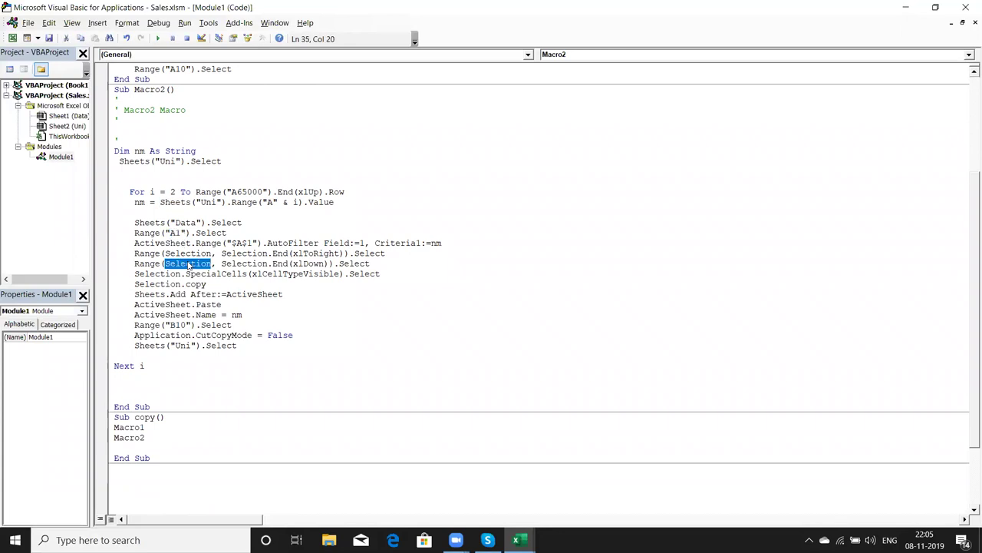
{"action": "double_click", "coordinate": [196, 284]}
{"action": "left_click", "coordinate": [201, 294]}
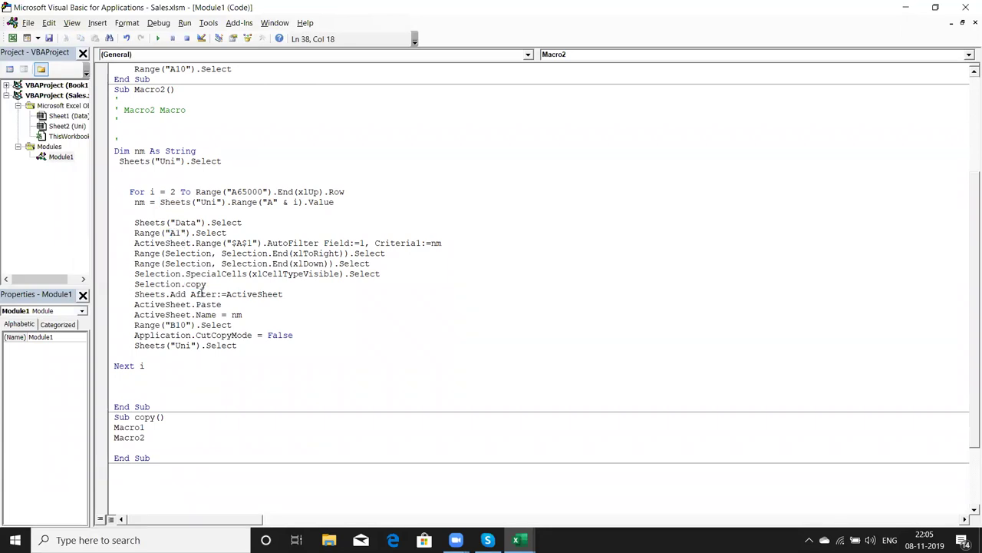
- Scroll back through Module1, highlighting a block of the macro code again
{"action": "scroll", "coordinate": [202, 294], "scroll_direction": "up", "scroll_amount": 2}
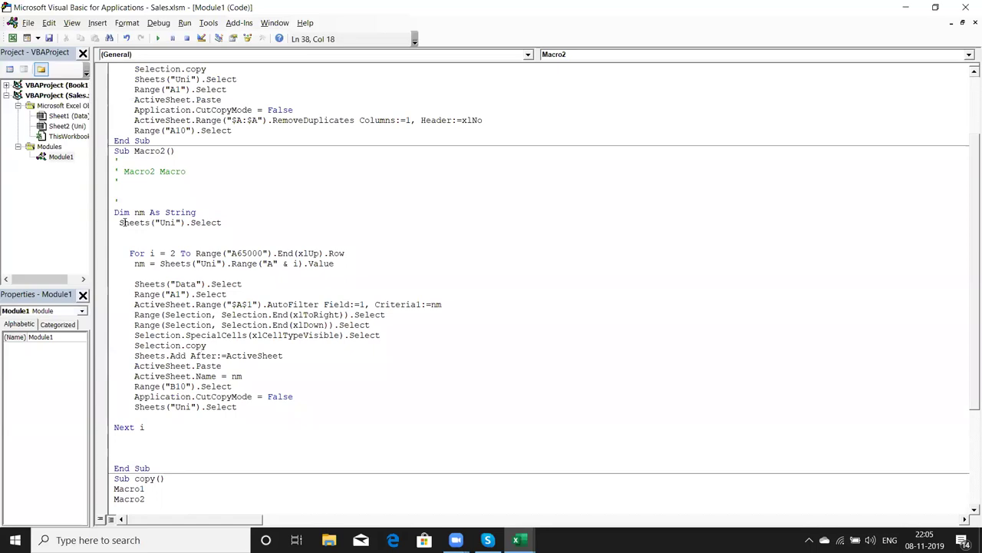
{"action": "scroll", "coordinate": [123, 204], "scroll_direction": "up", "scroll_amount": 3}
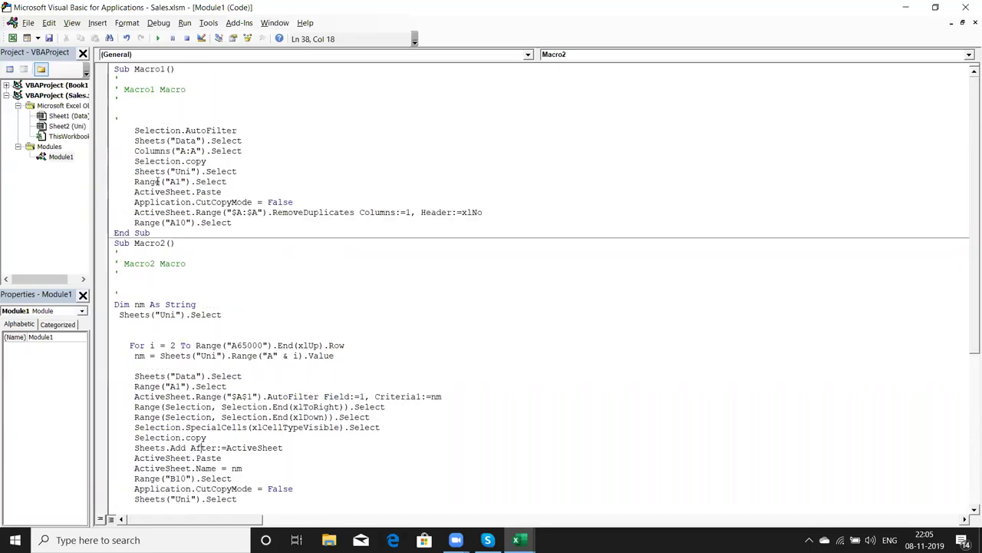
{"action": "mouse_move", "coordinate": [191, 211]}
{"action": "left_mouse_down"}
{"action": "mouse_move", "coordinate": [171, 171]}
{"action": "mouse_move", "coordinate": [180, 131]}
{"action": "left_mouse_up"}
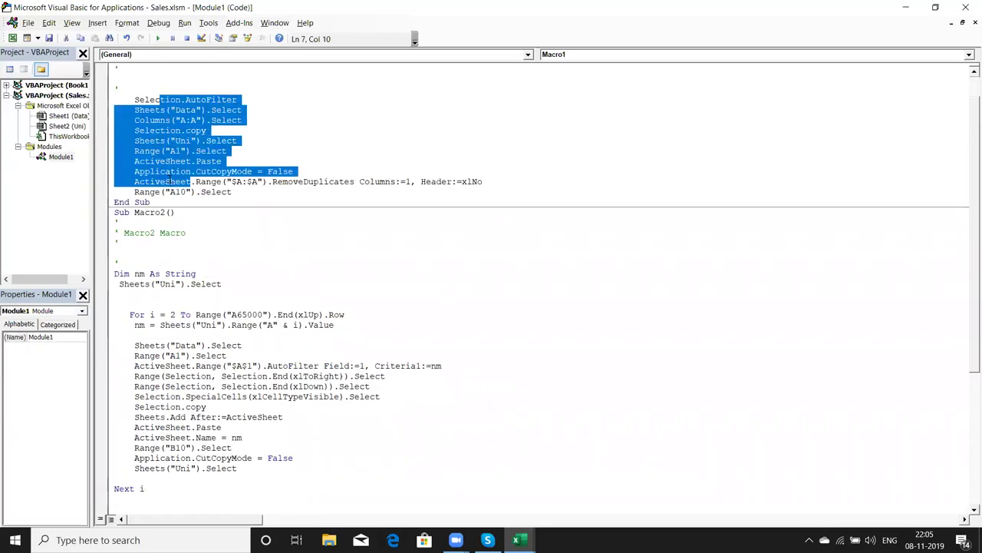
{"action": "scroll", "coordinate": [170, 177], "scroll_direction": "down", "scroll_amount": 3}
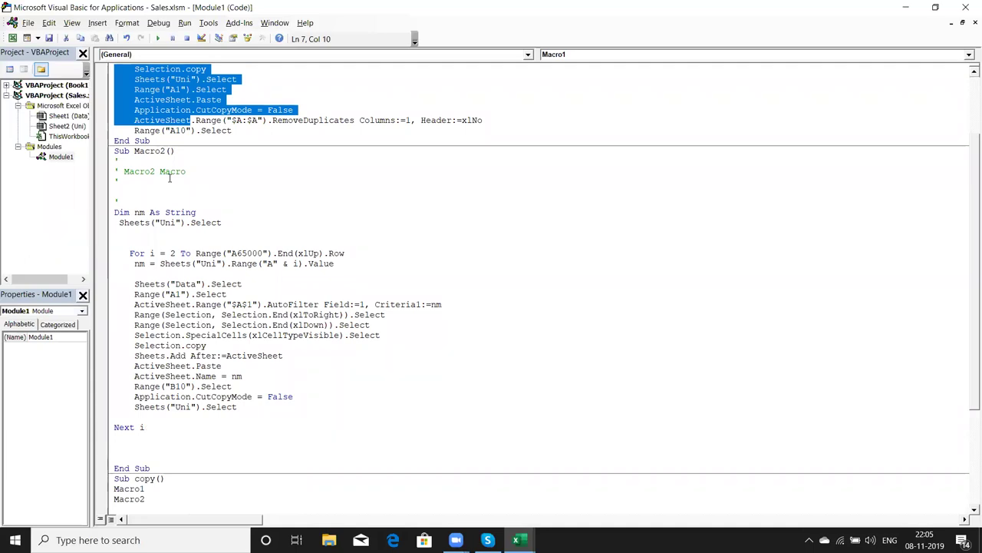
{"action": "scroll", "coordinate": [208, 311], "scroll_direction": "up", "scroll_amount": 2}
{"action": "scroll", "coordinate": [208, 311], "scroll_direction": "up", "scroll_amount": 2}
{"action": "scroll", "coordinate": [208, 311], "scroll_direction": "down", "scroll_amount": 5}
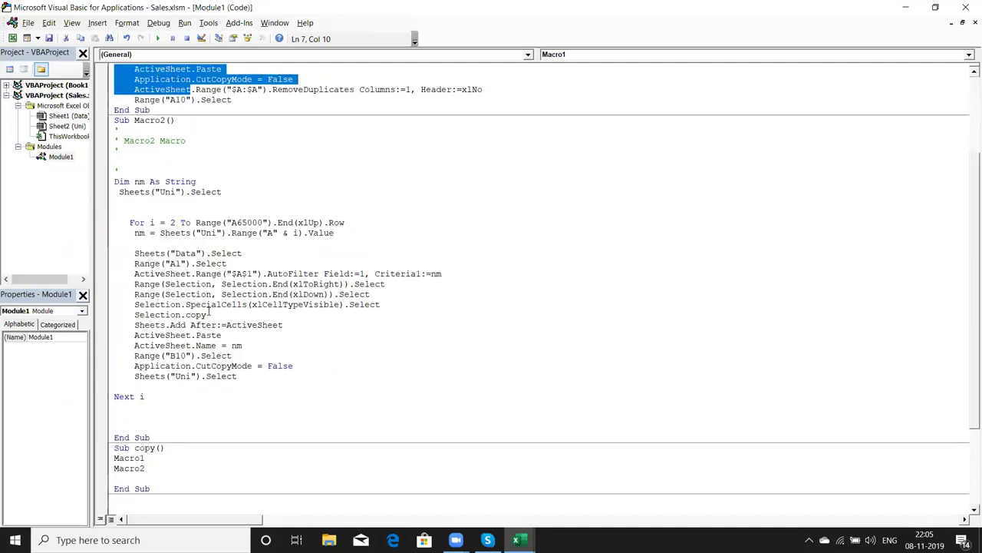
{"action": "scroll", "coordinate": [208, 311], "scroll_direction": "down", "scroll_amount": 1}
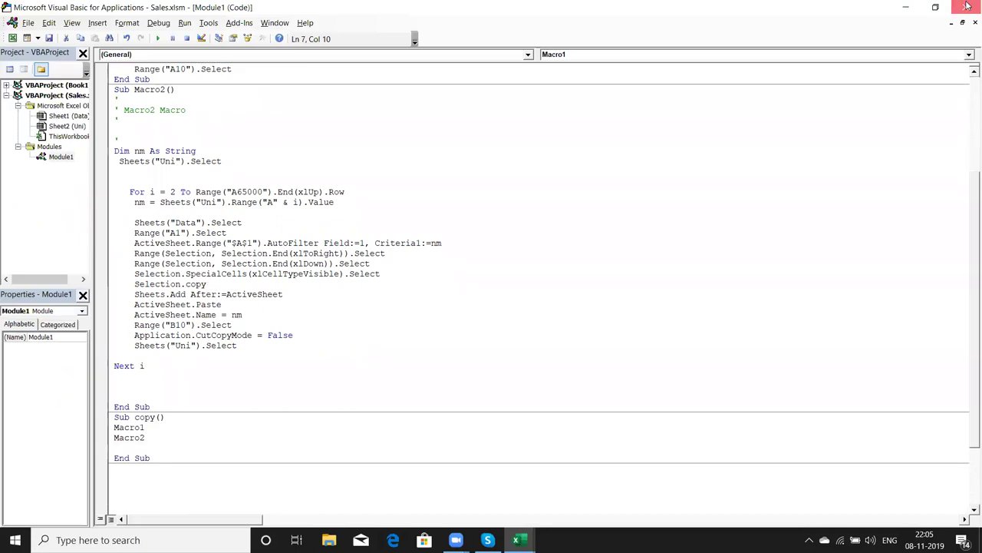
- Close the VBA editor, open Save As without saving, and return to the Uni sheet
{"action": "left_click", "coordinate": [967, 6]}
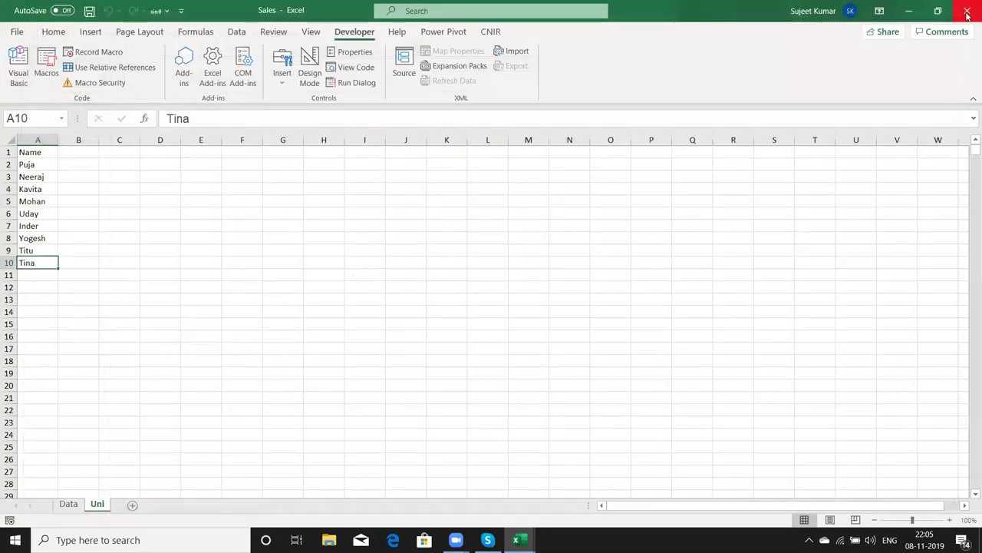
{"action": "left_click", "coordinate": [19, 31]}
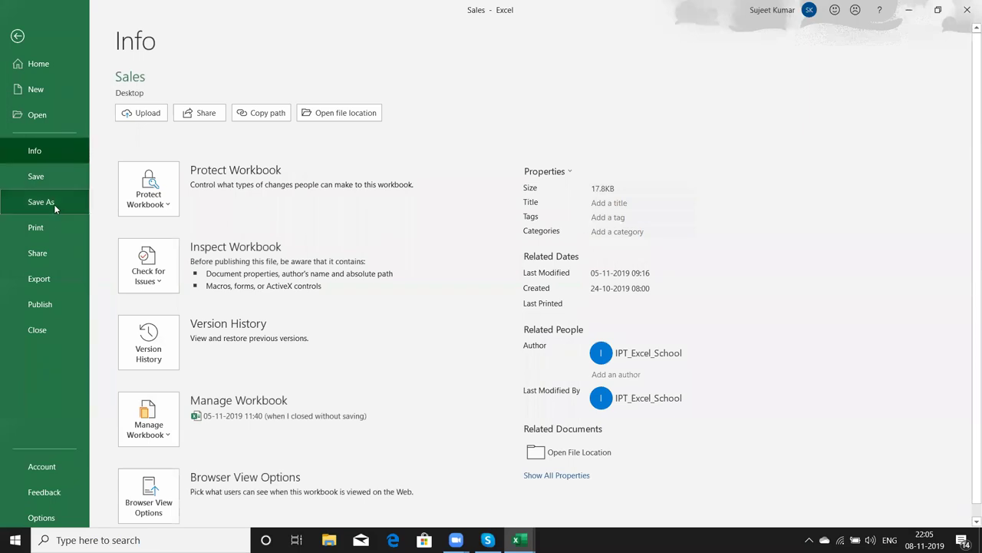
{"action": "left_click", "coordinate": [54, 204]}
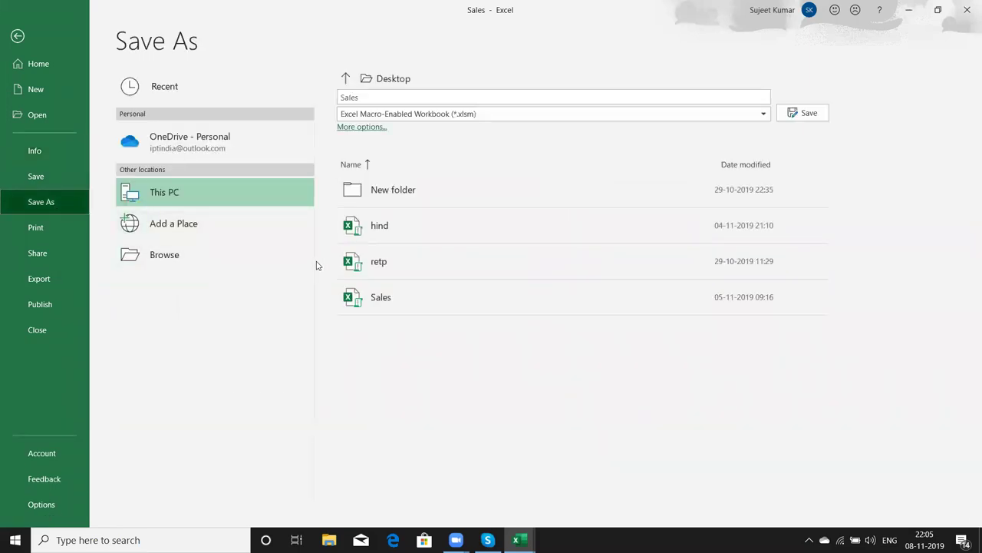
{"action": "key", "text": "Escape"}
{"action": "key", "text": "alt+Tab"}
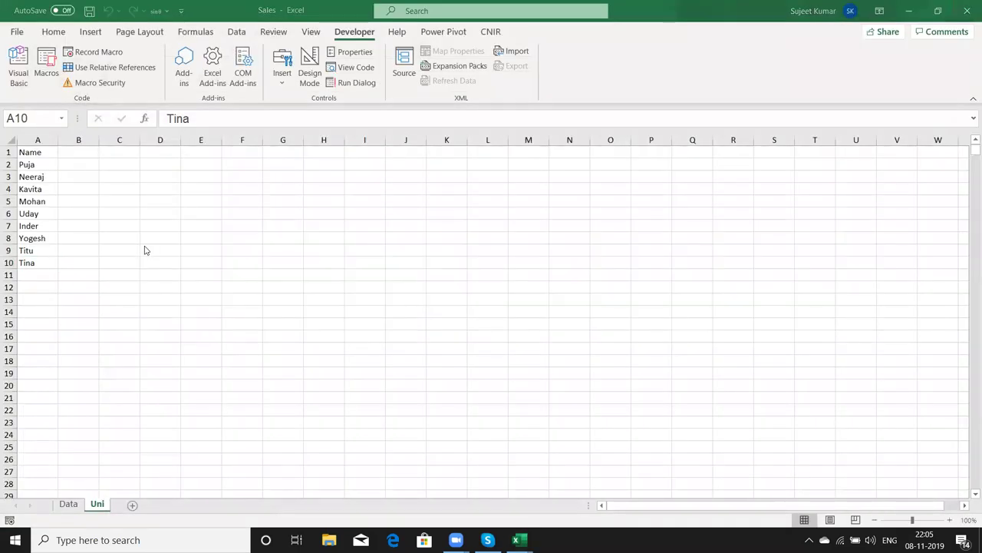